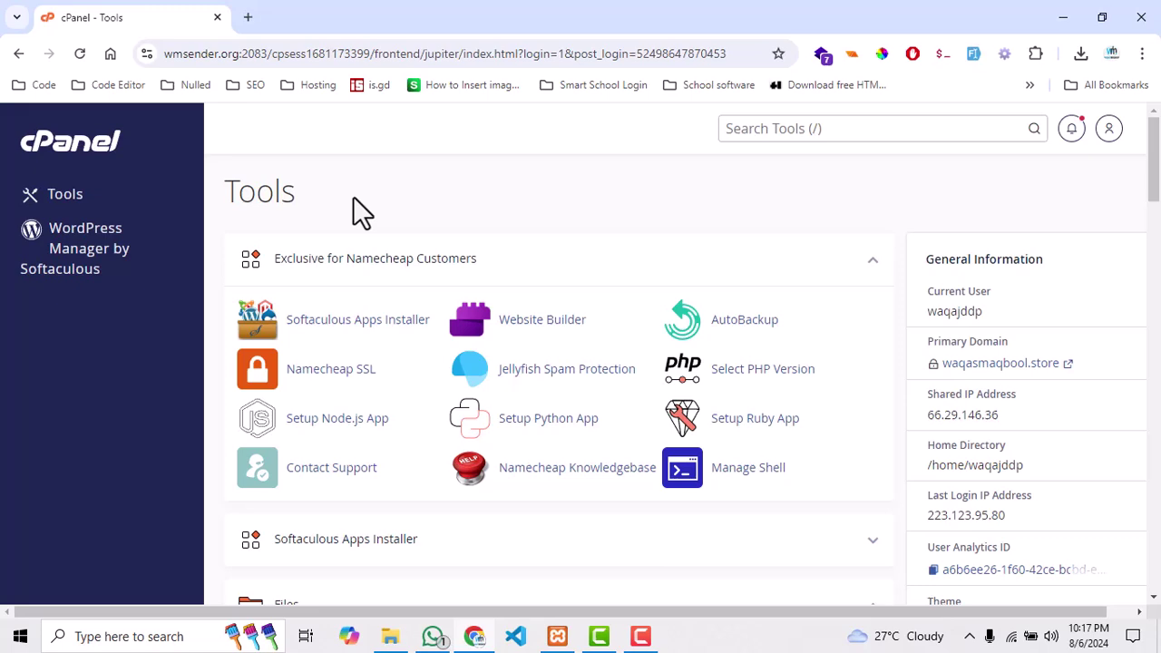
Open File Manager in a new browser tab while keeping the cPanel Tools page available.
scroll(360, 211, "down", 3)
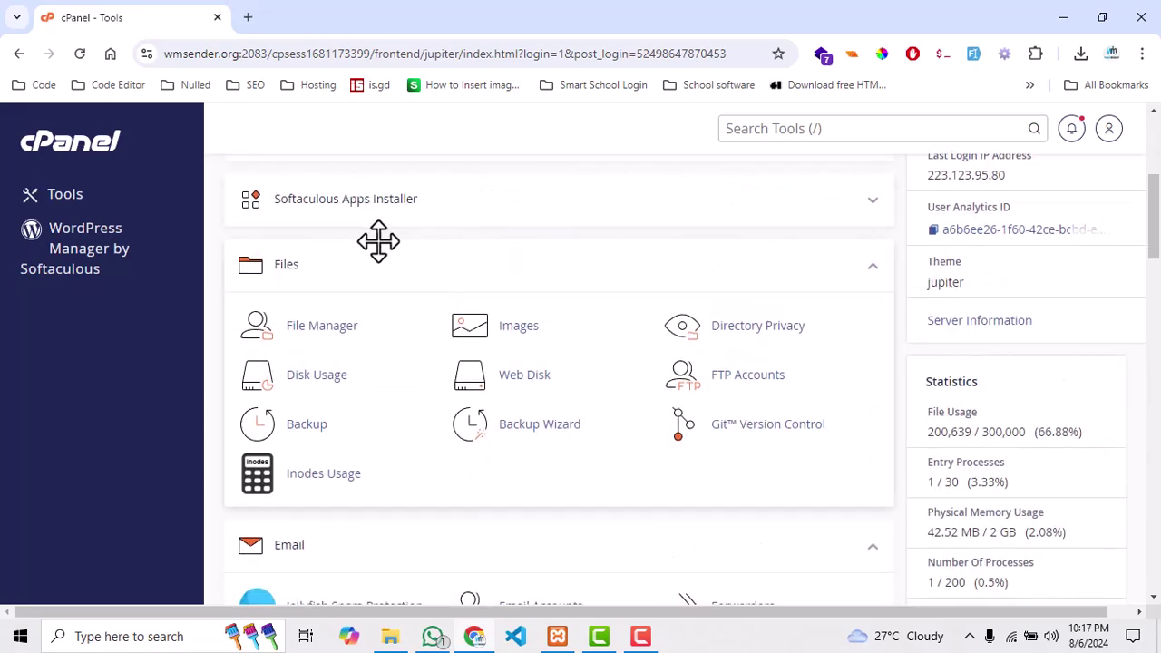
scroll(381, 244, "up", 3)
scroll(389, 238, "down", 6)
scroll(358, 293, "up", 3)
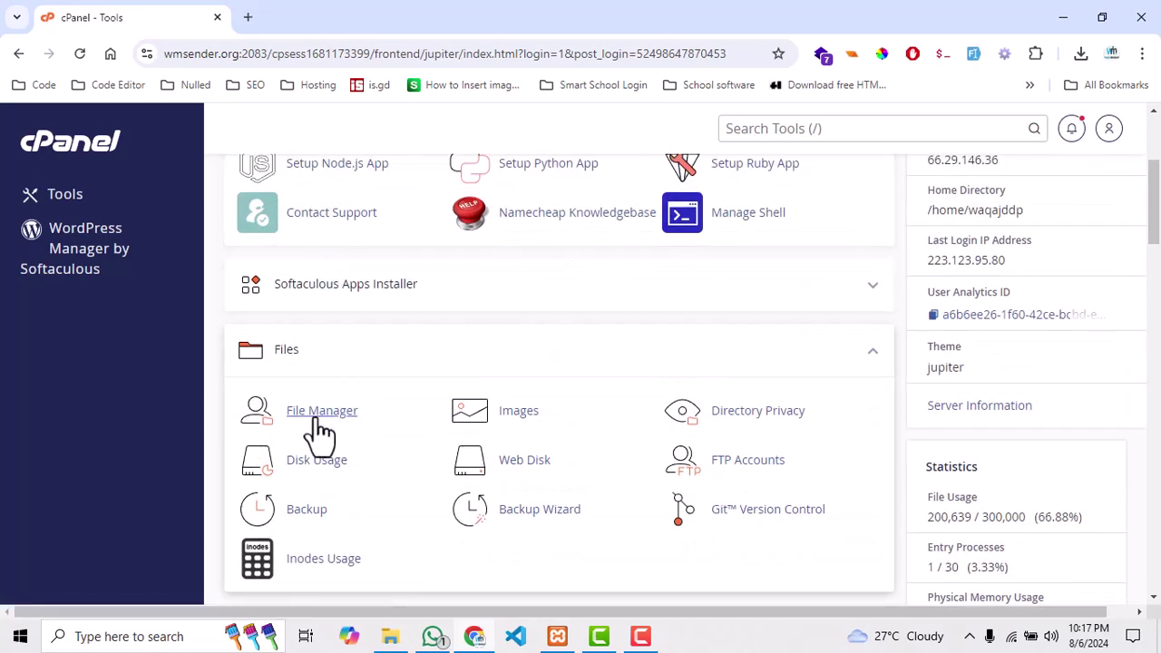
left_click(319, 410)
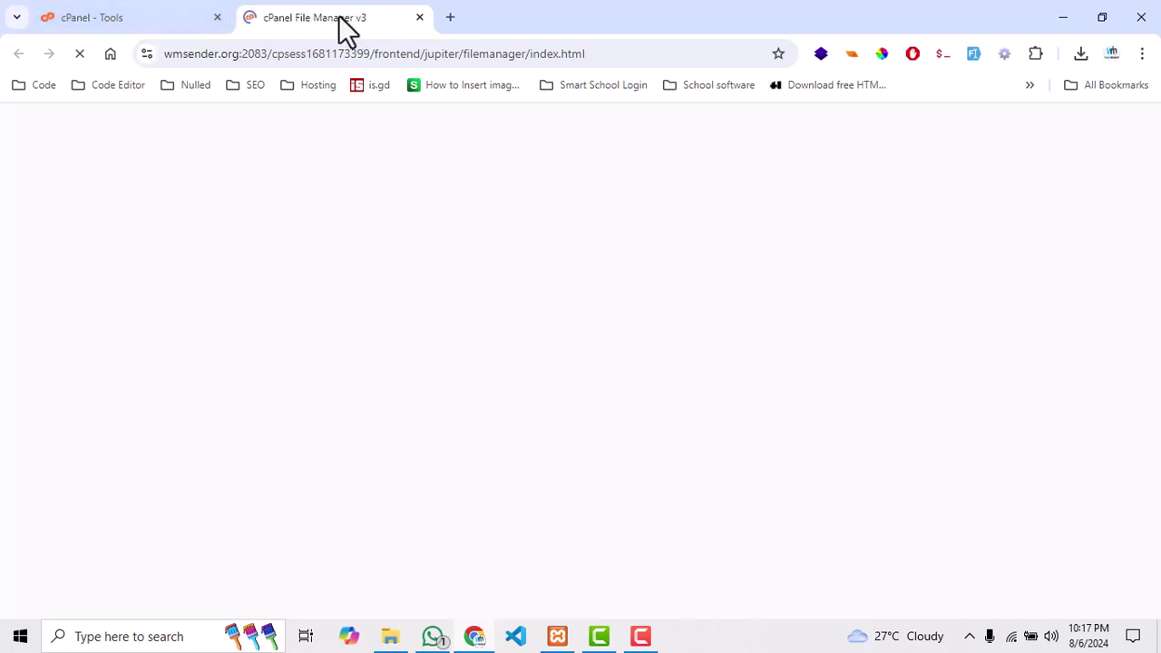
left_click(133, 17)
scroll(584, 397, "up", 3)
left_click(779, 128)
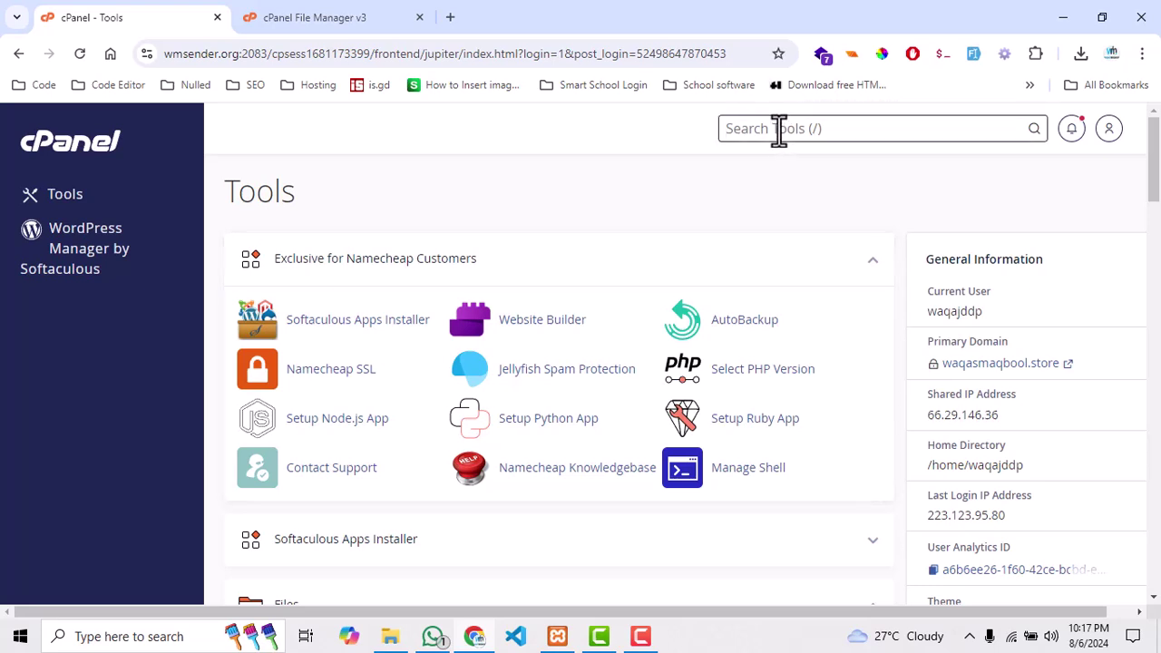
View the public_html contents in File Manager, then return to the Tools tab.
left_click(383, 14)
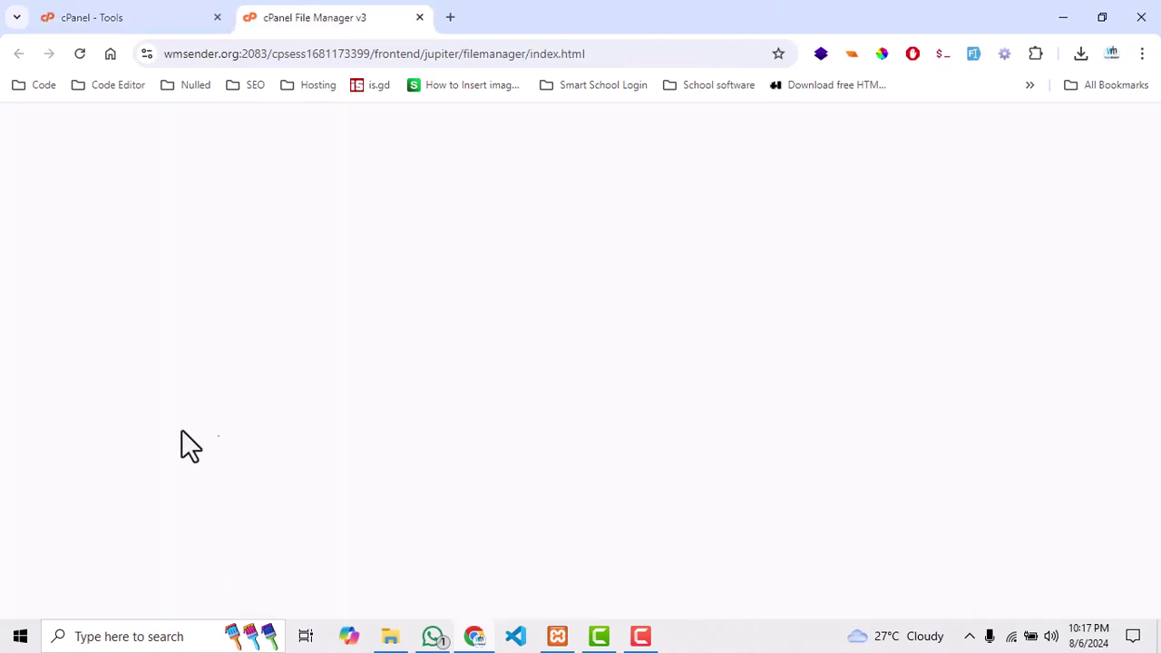
scroll(90, 499, "down", 7)
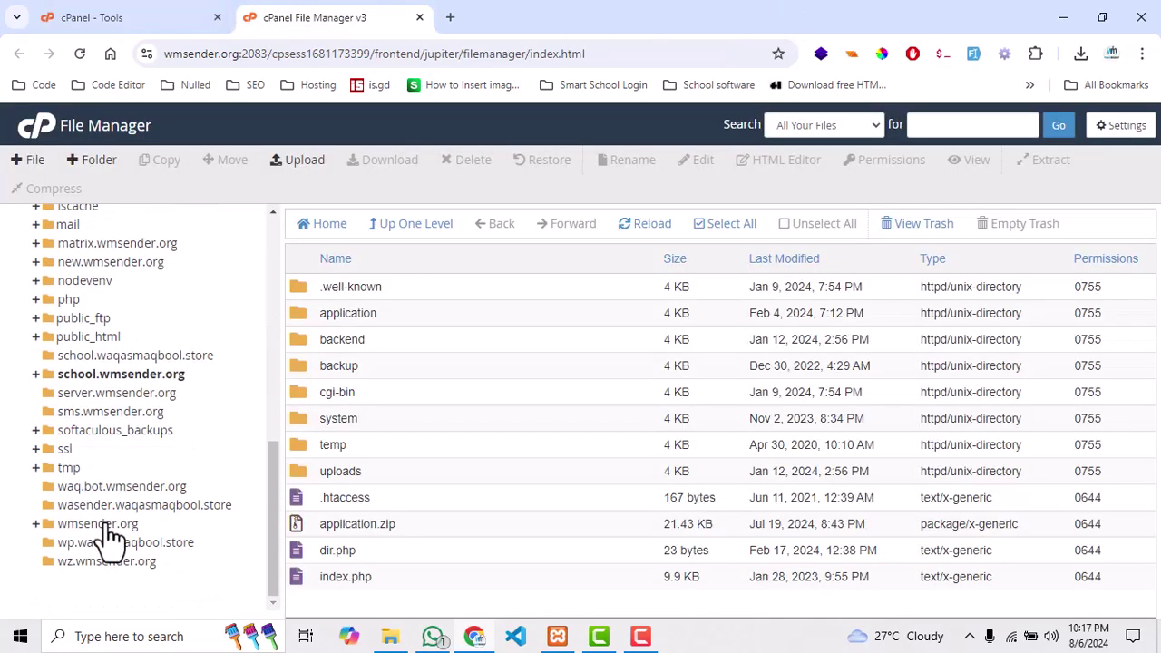
left_click(106, 337)
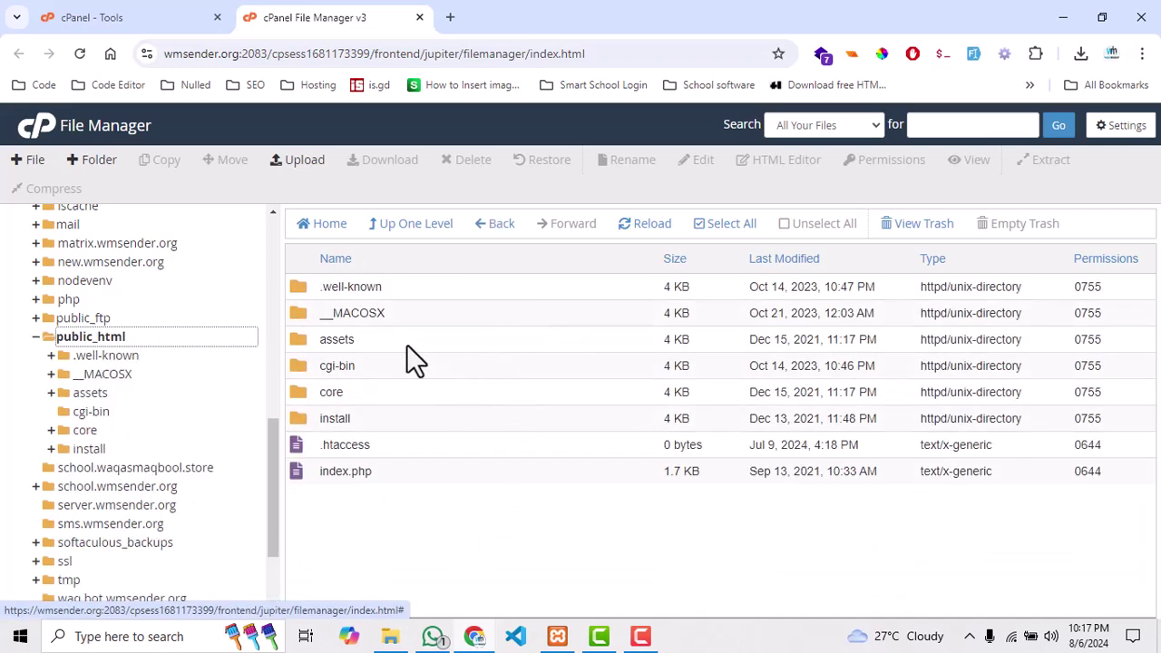
left_click(145, 9)
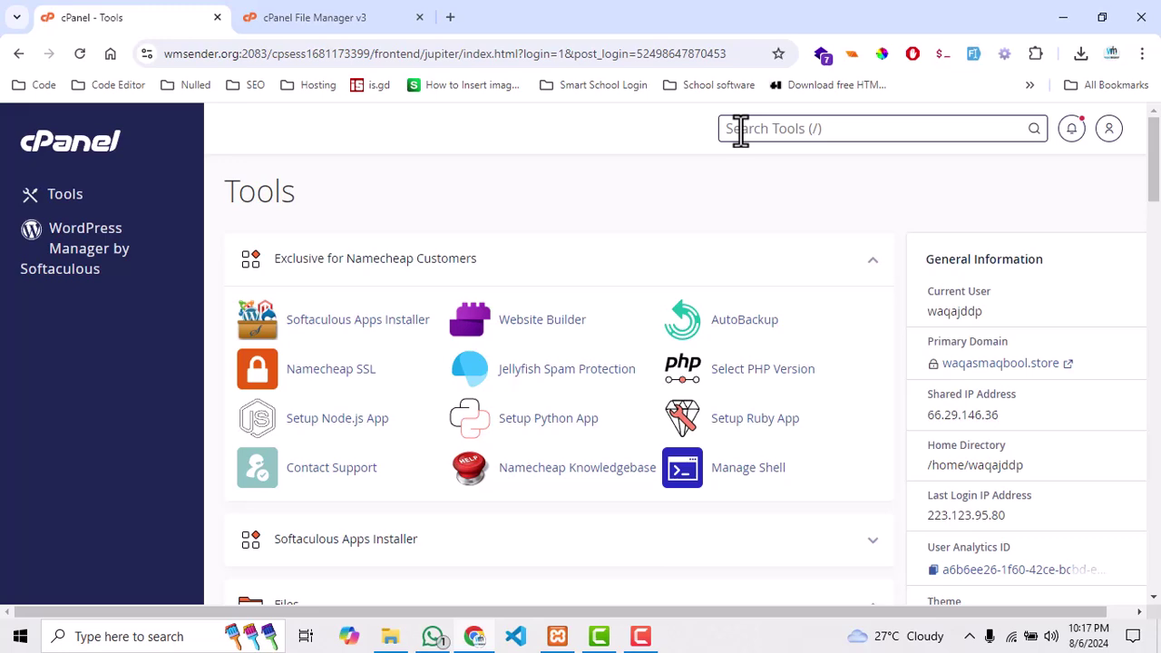
Search Tools for 'doma', open Domains and choose Create A New Domain.
type("doma")
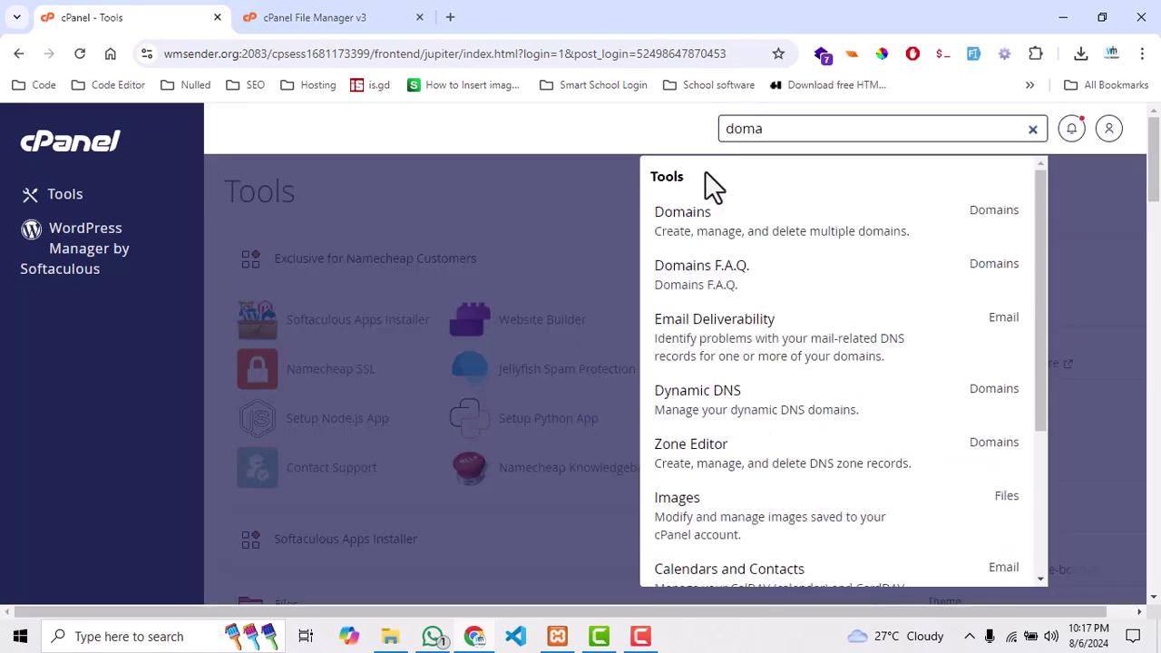
left_click(731, 228)
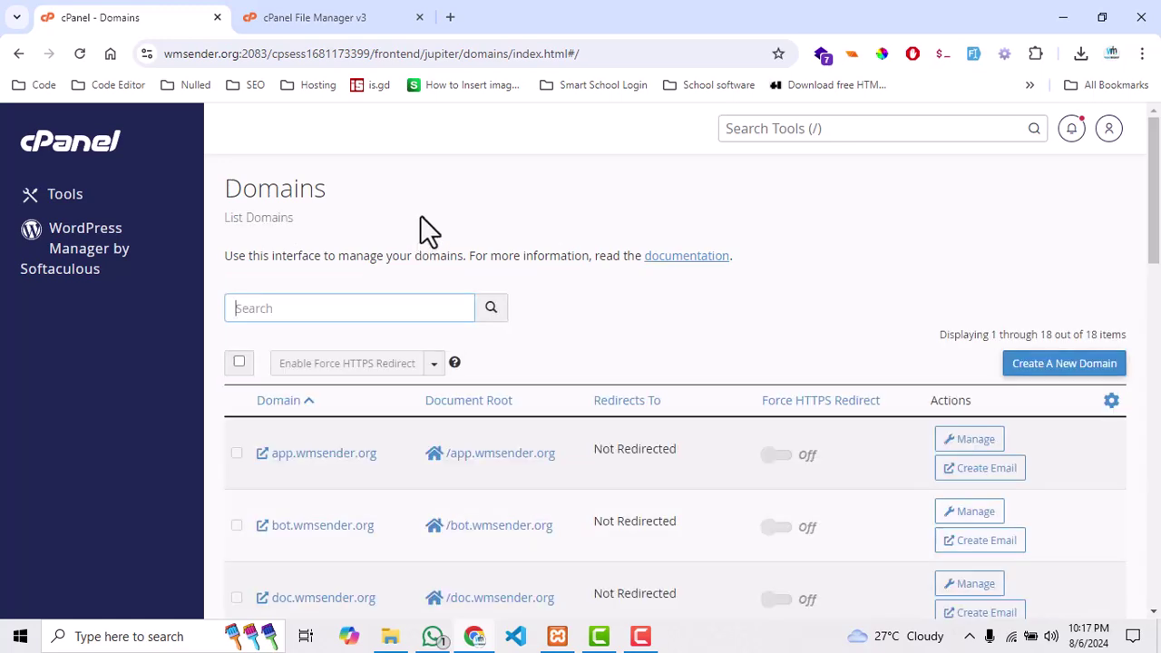
left_click(1027, 364)
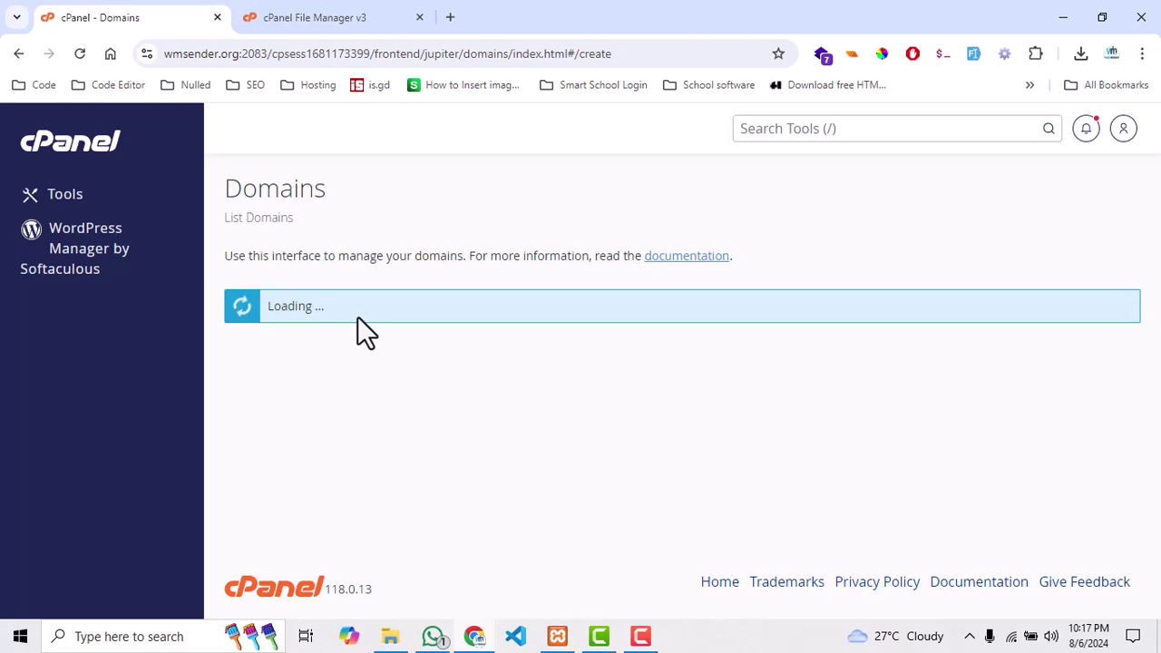
Submit the new domain pos.wmsender.org with its own, unshared document root.
left_click(263, 409)
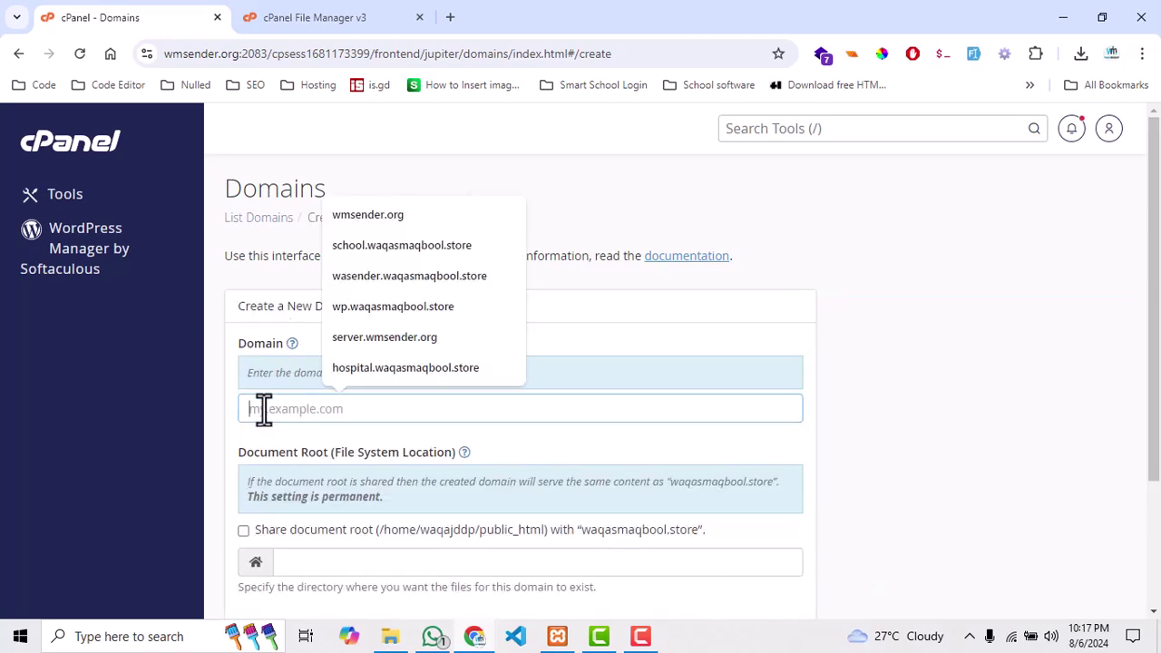
type("po")
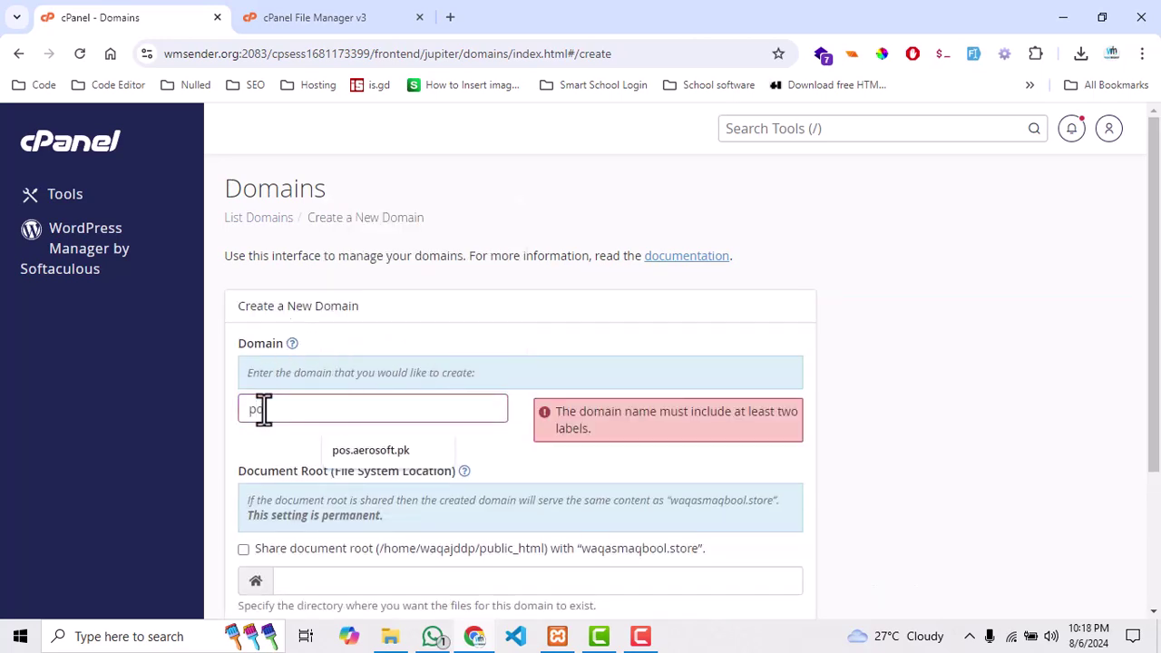
type("s.wm")
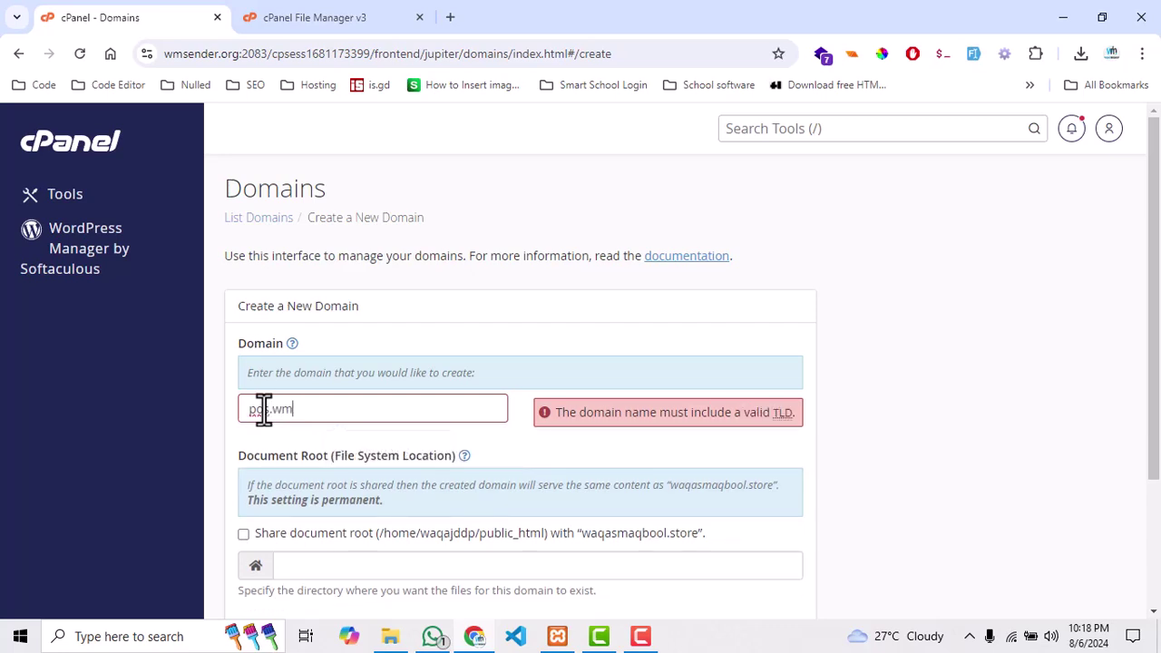
type("sender.org")
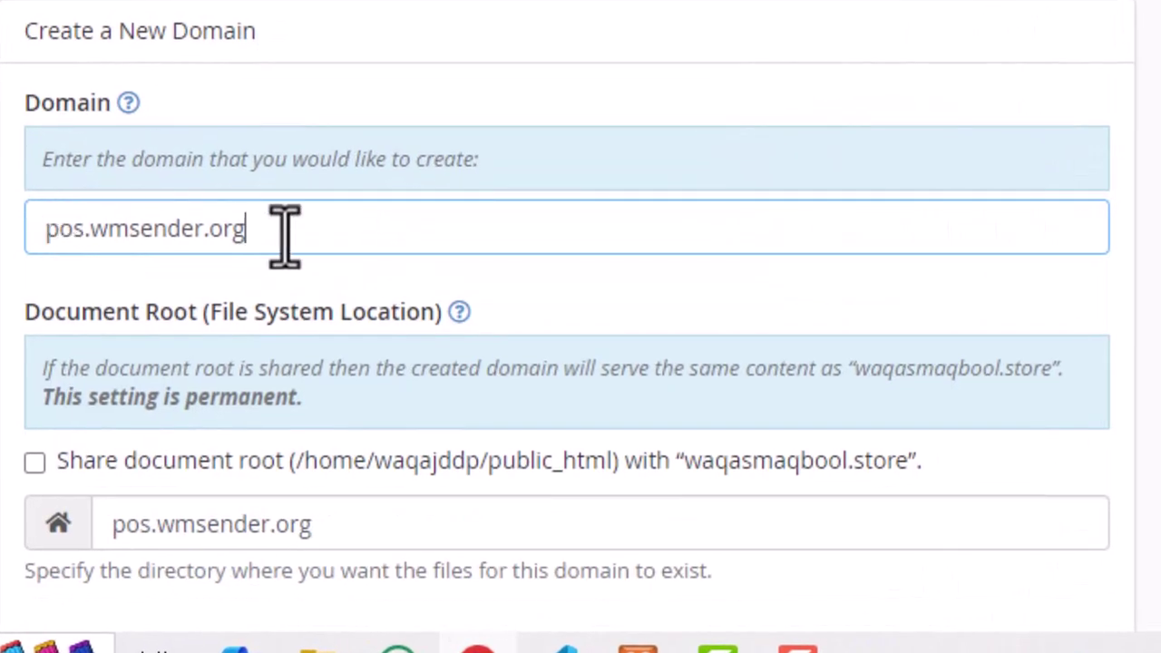
key("ctrl+a")
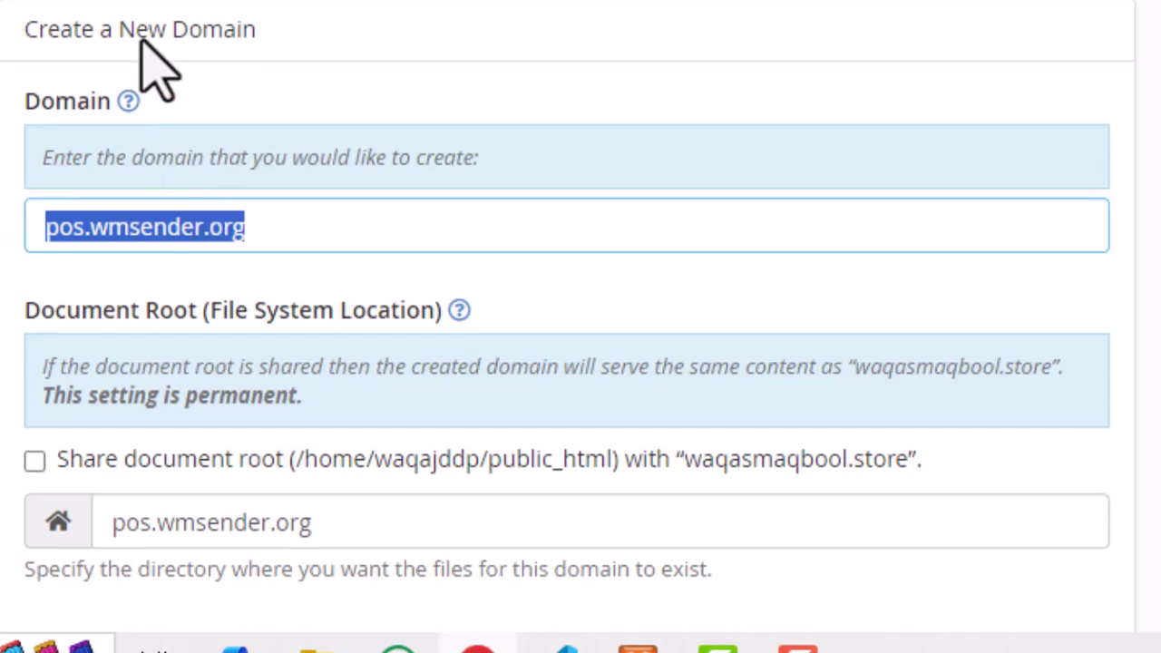
scroll(155, 99, "down", 3)
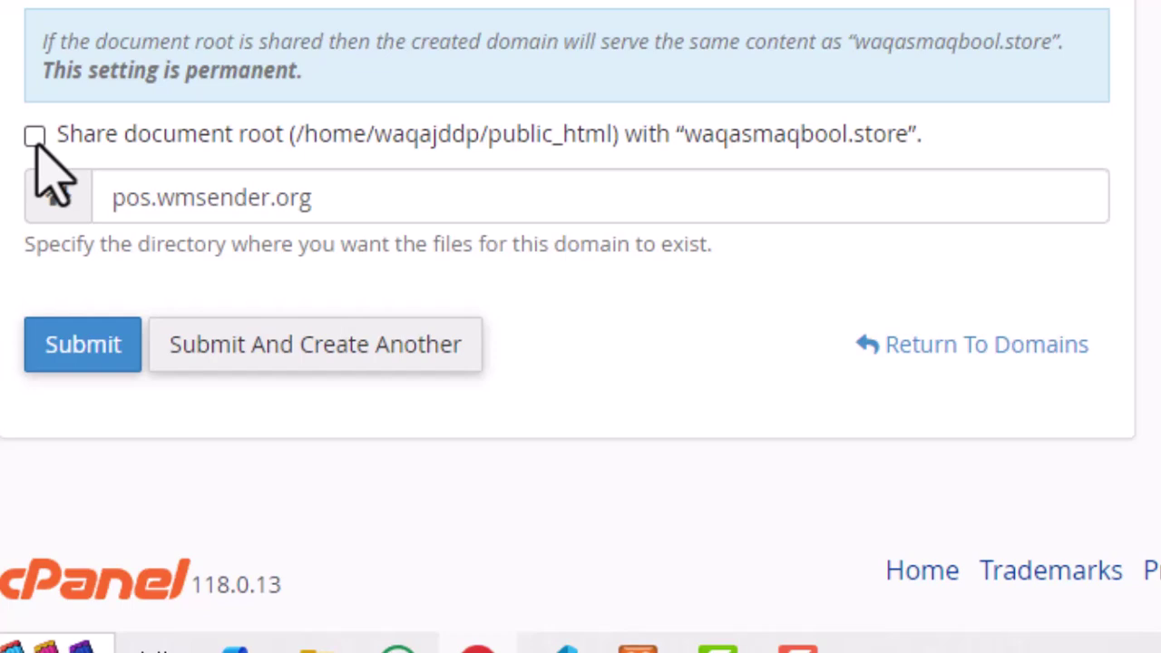
left_click(86, 349)
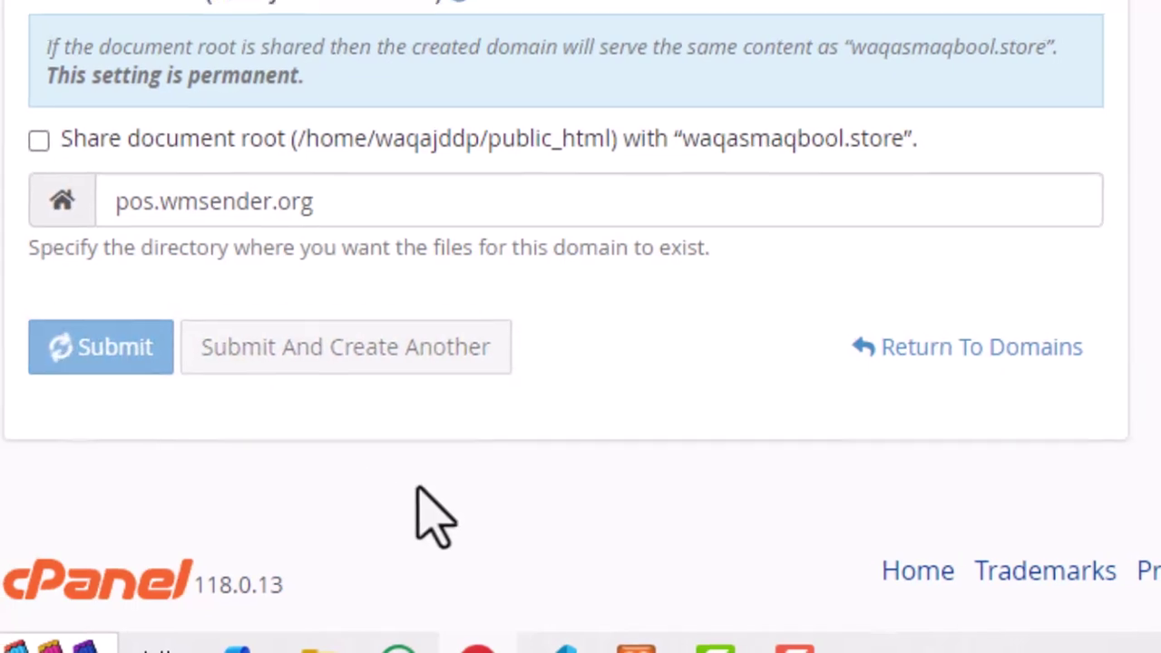
Review the success message, then dismiss the success, nameserver and HTTPS notices.
scroll(337, 492, "down", 1)
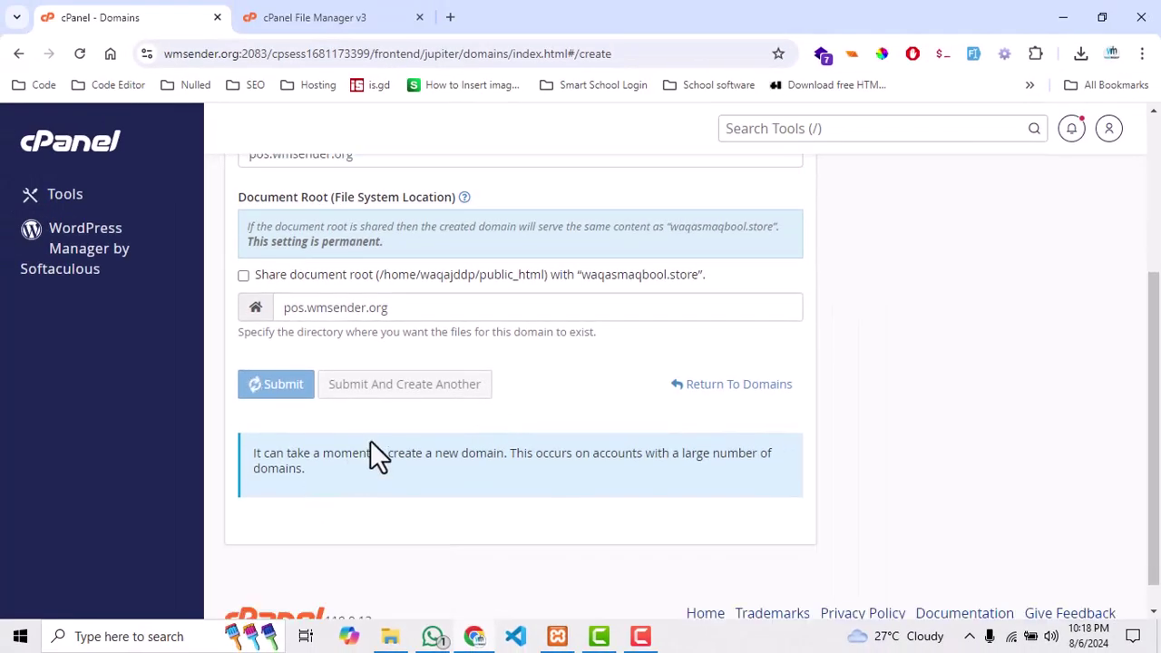
scroll(375, 452, "up", 1)
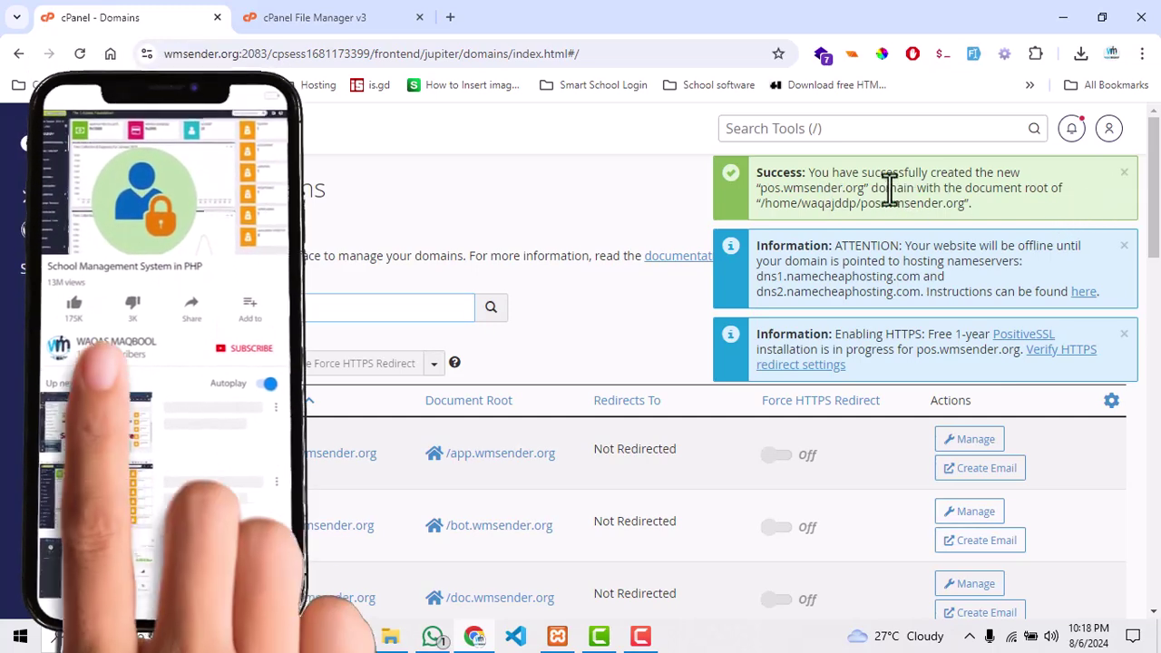
left_click_drag(977, 188, 949, 218)
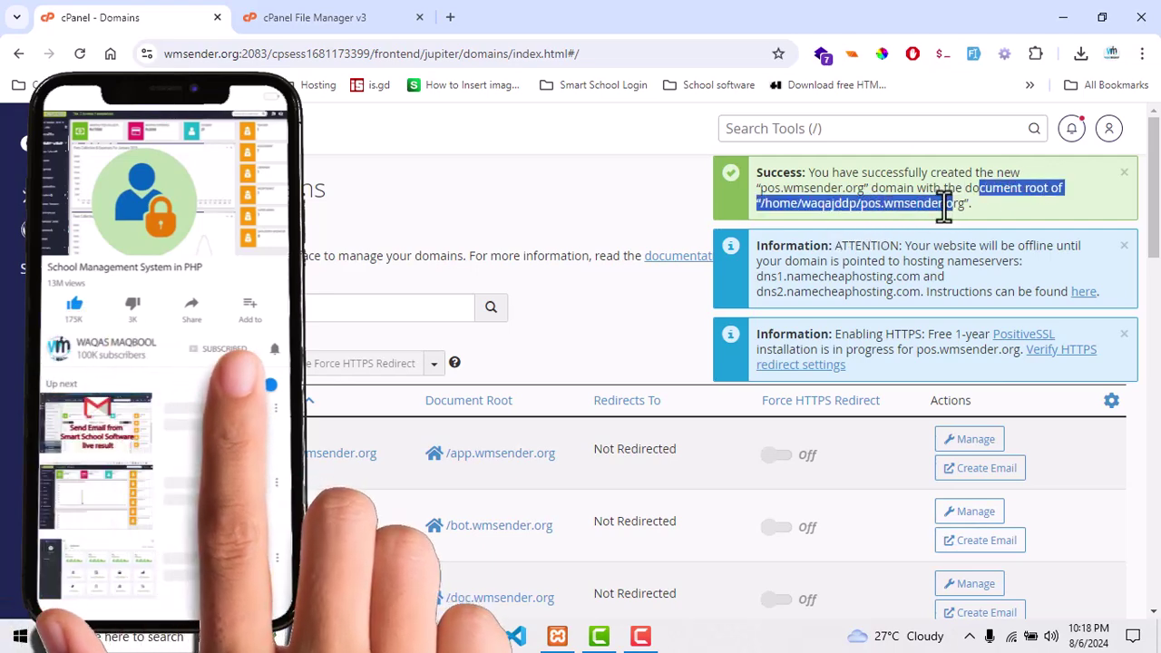
triple_click(943, 206)
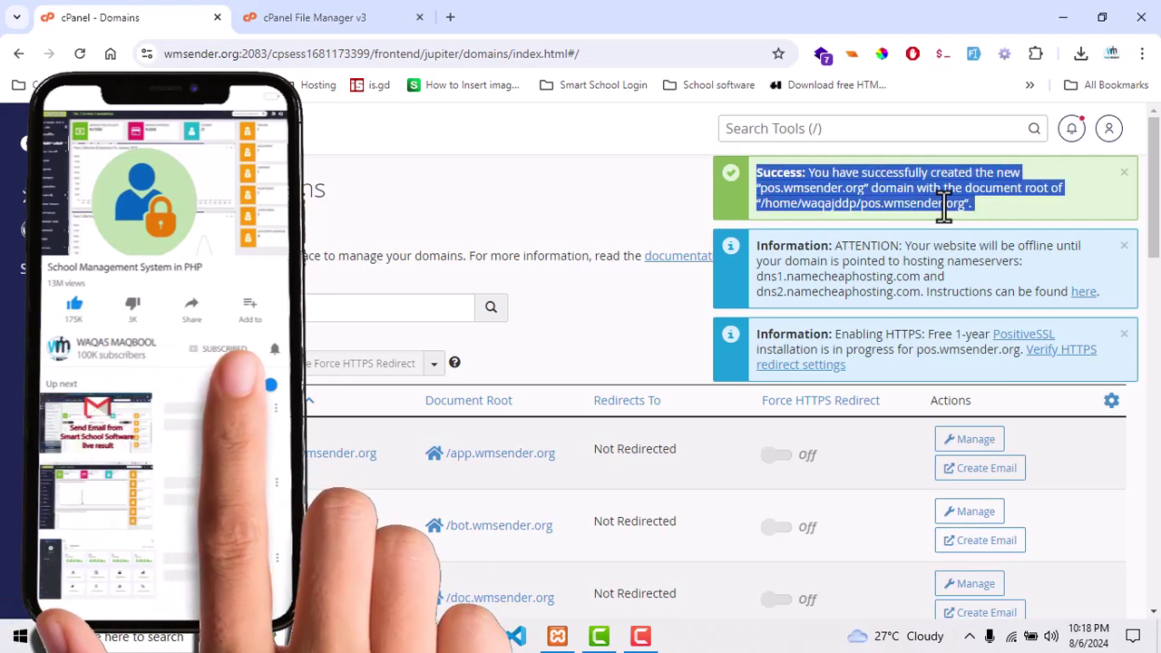
left_click(1124, 176)
left_click(1125, 178)
left_click(1125, 178)
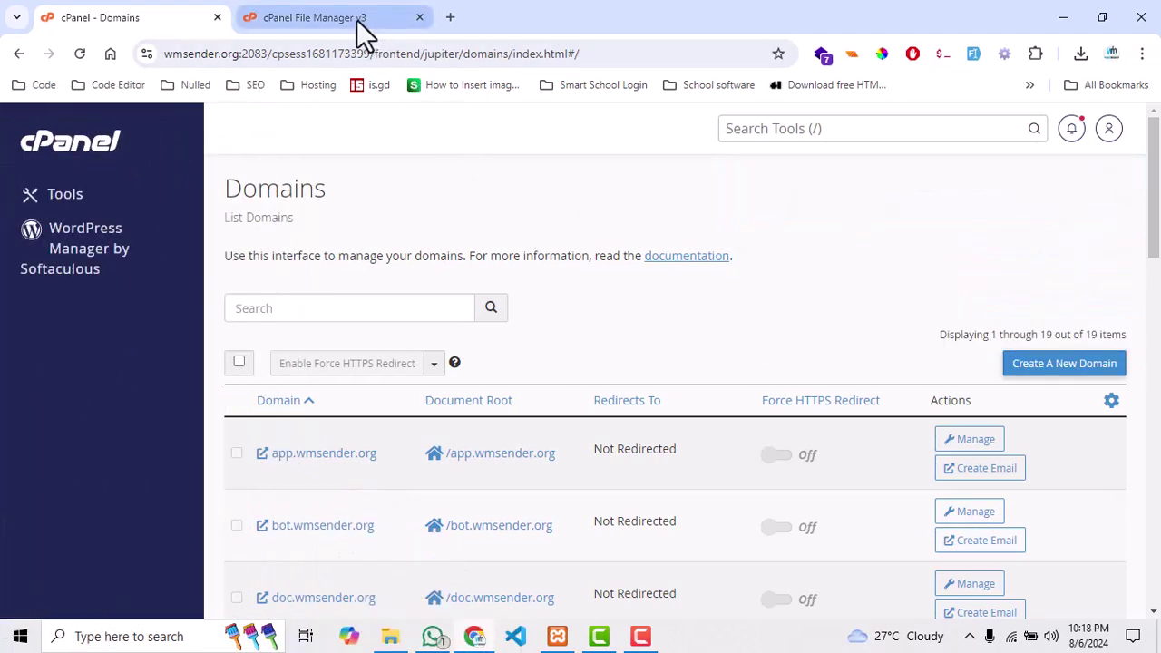
In File Manager, open the pos.wmsender.org folder from the home directory and go to Upload.
left_click(357, 22)
scroll(100, 299, "up", 10)
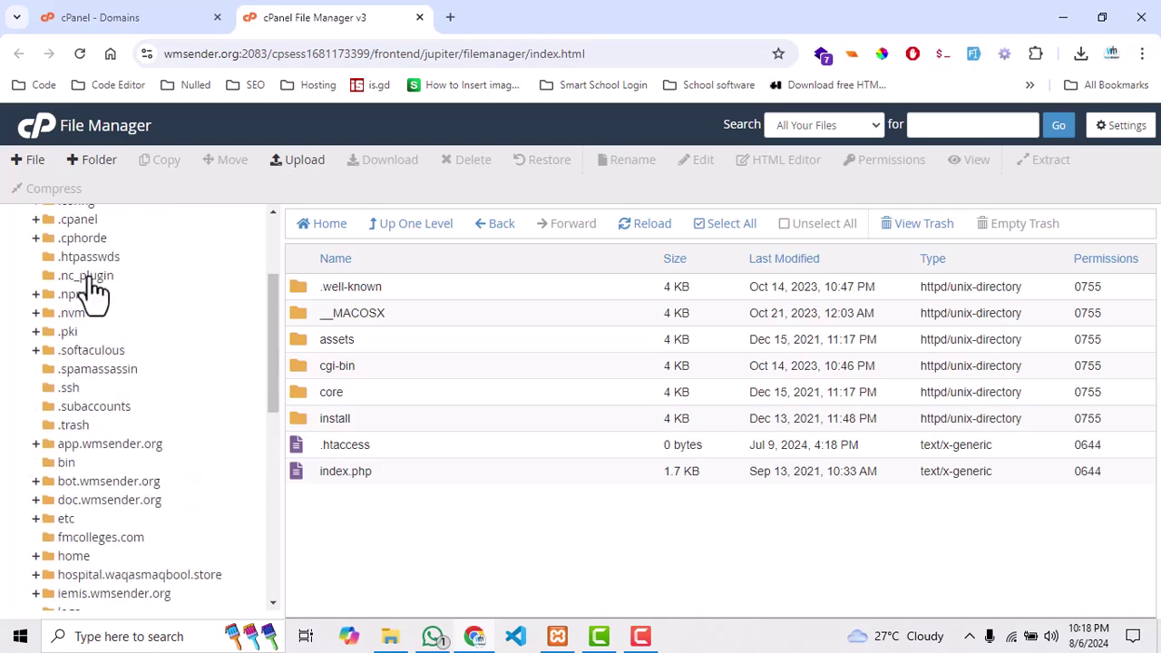
left_click(82, 288)
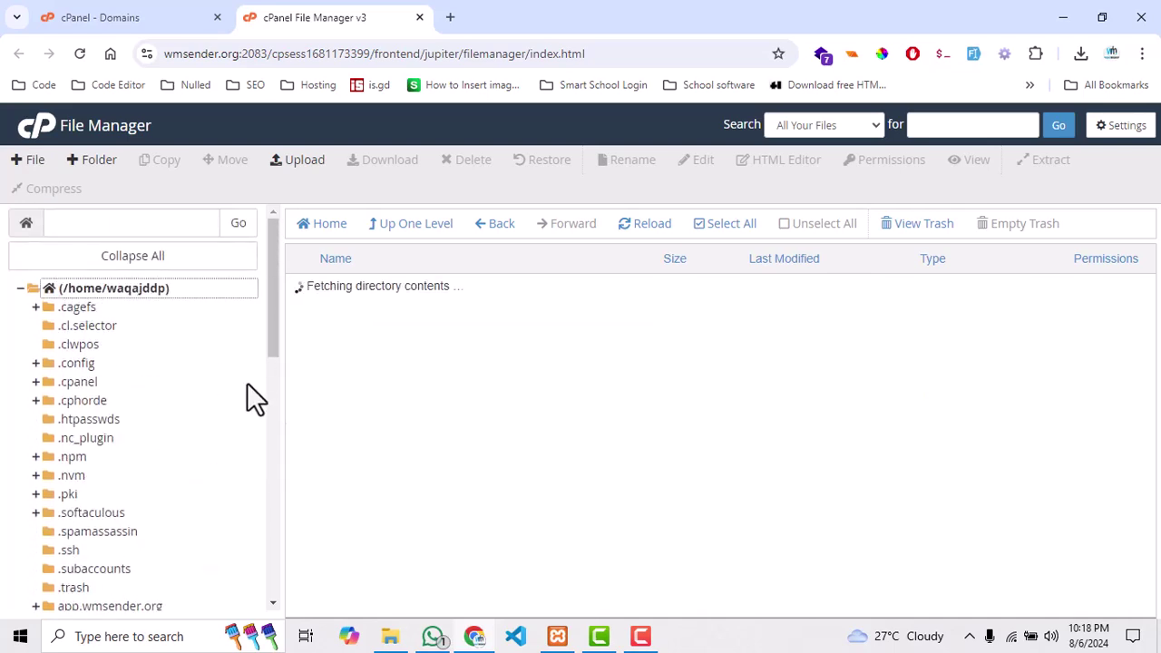
scroll(393, 348, "down", 2)
scroll(397, 342, "down", 3)
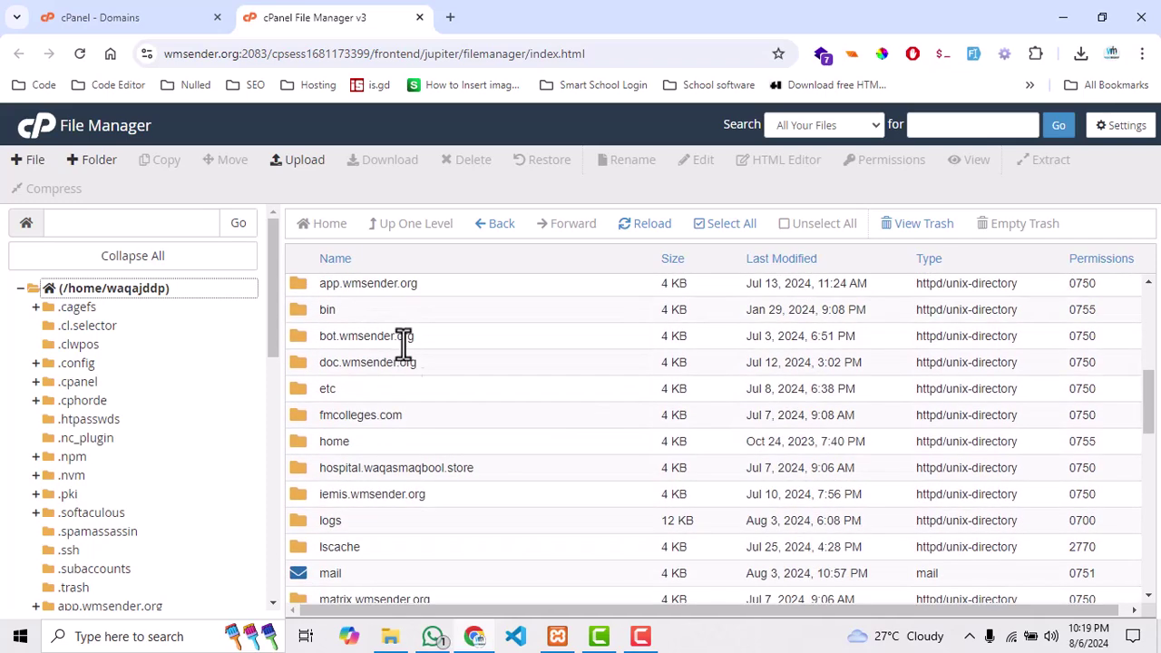
scroll(449, 372, "down", 3)
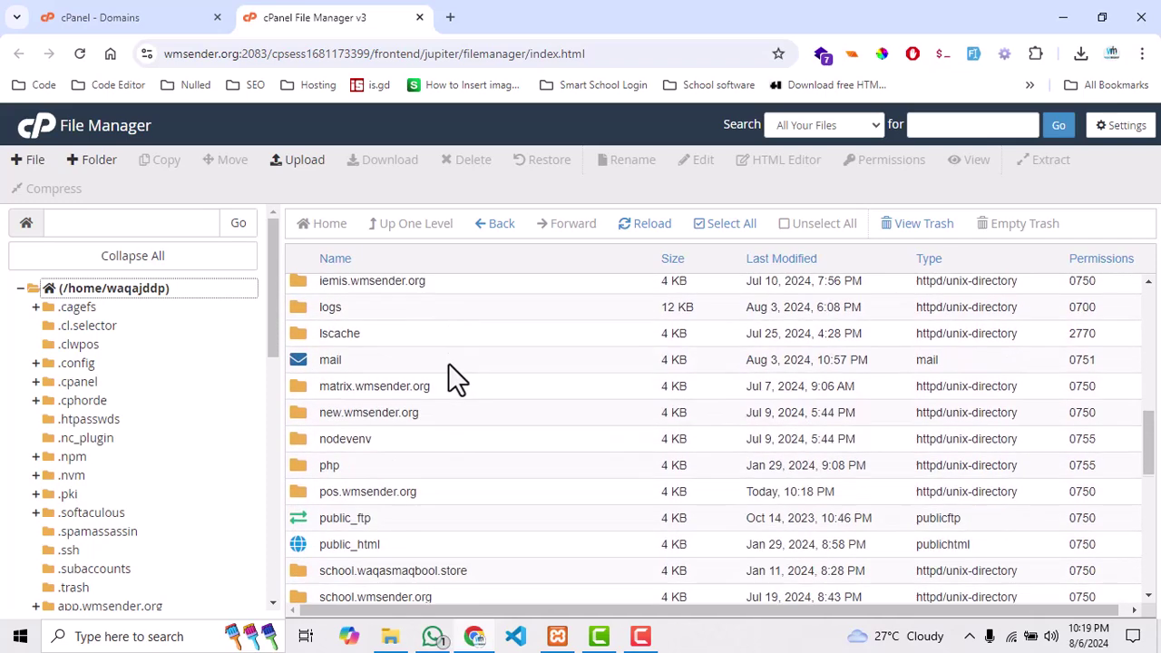
left_click(444, 452)
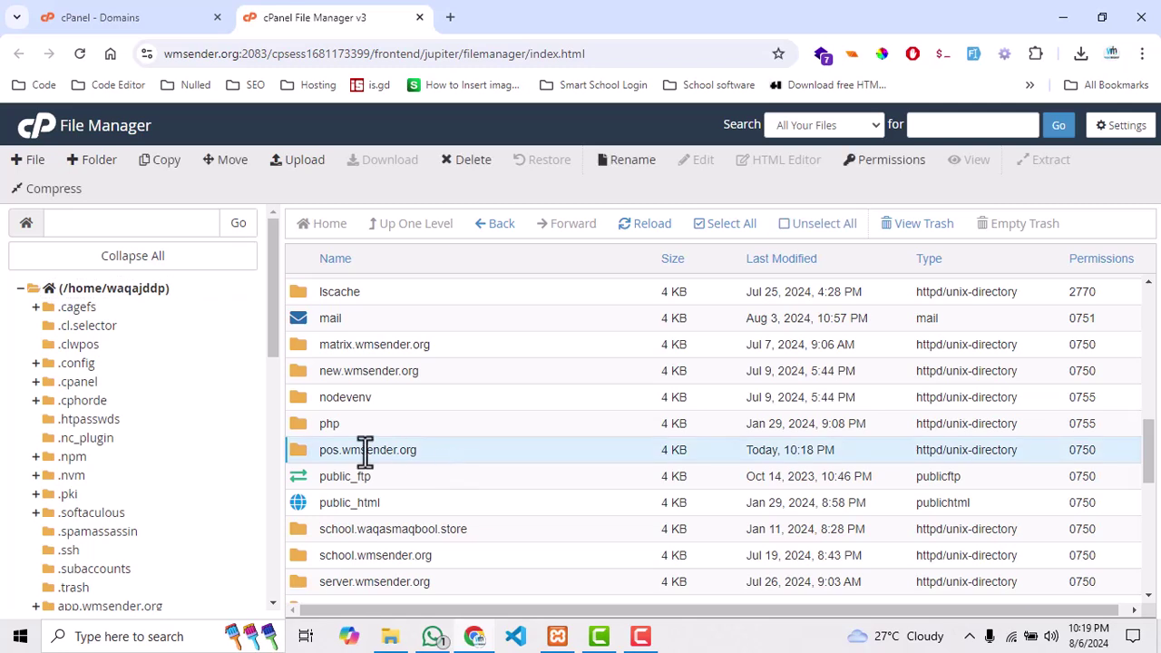
double_click(436, 448)
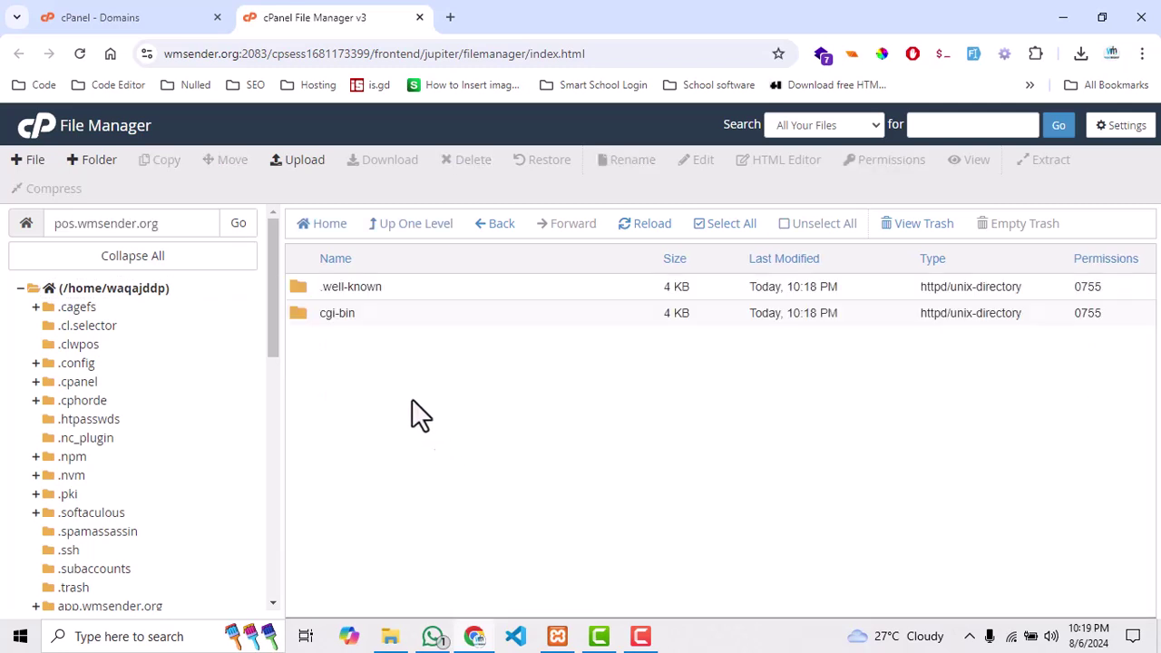
left_click(286, 163)
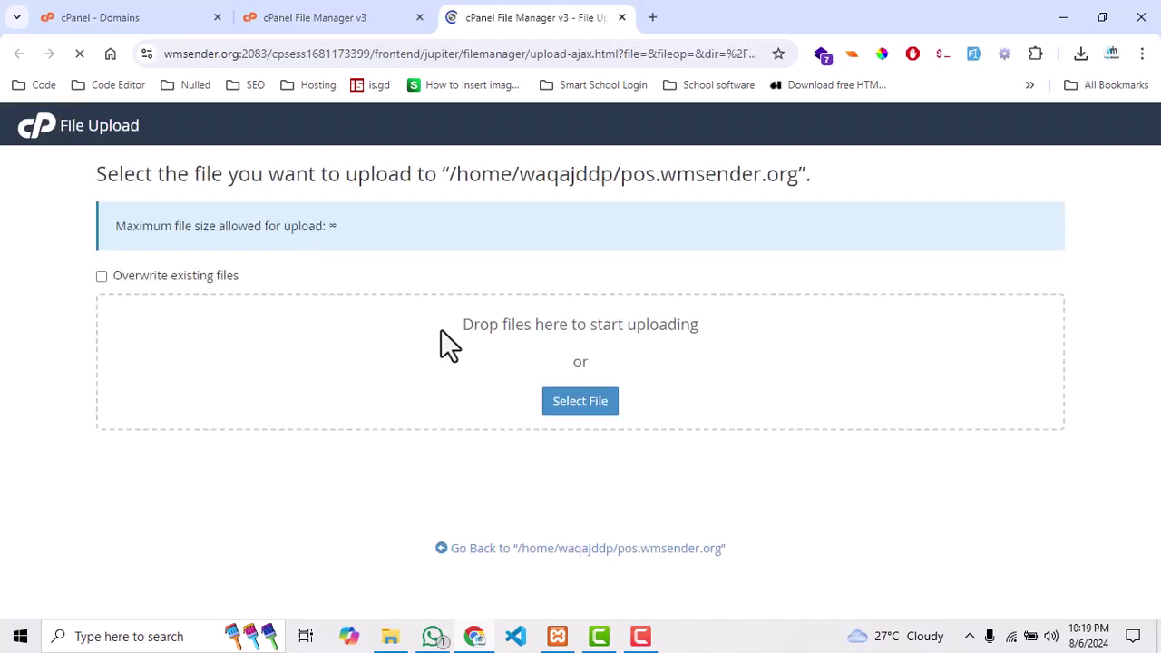
In the file picker, browse Data (F:) into WebDevlopment and then PHP Project.
left_click(555, 410)
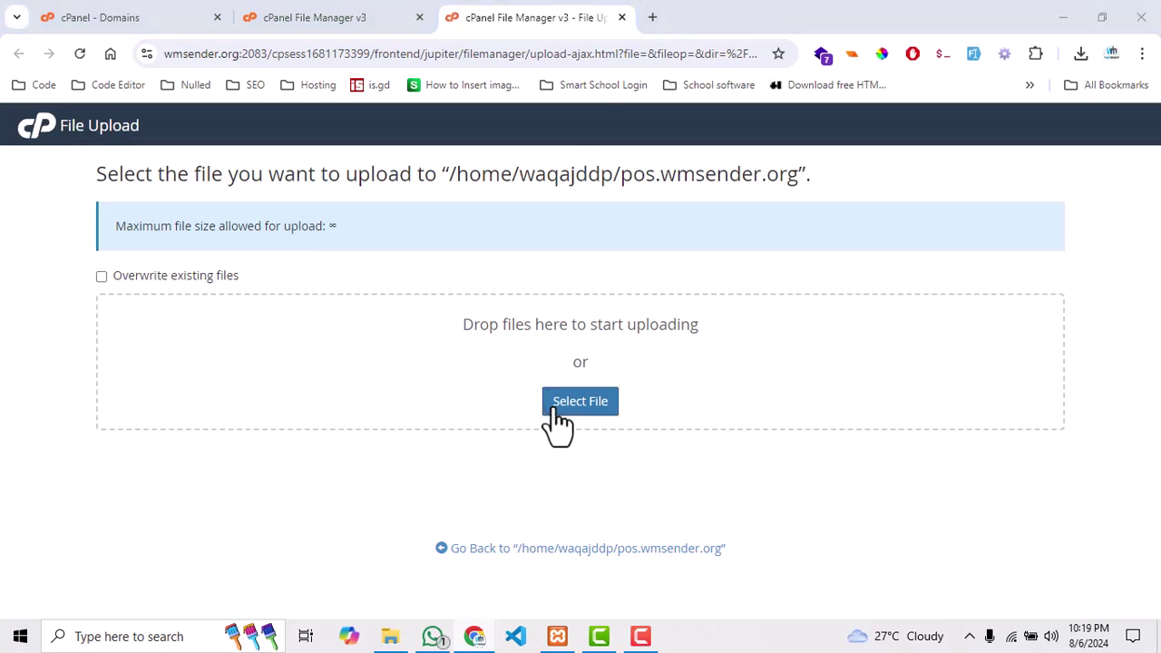
left_click(68, 326)
scroll(268, 276, "down", 1)
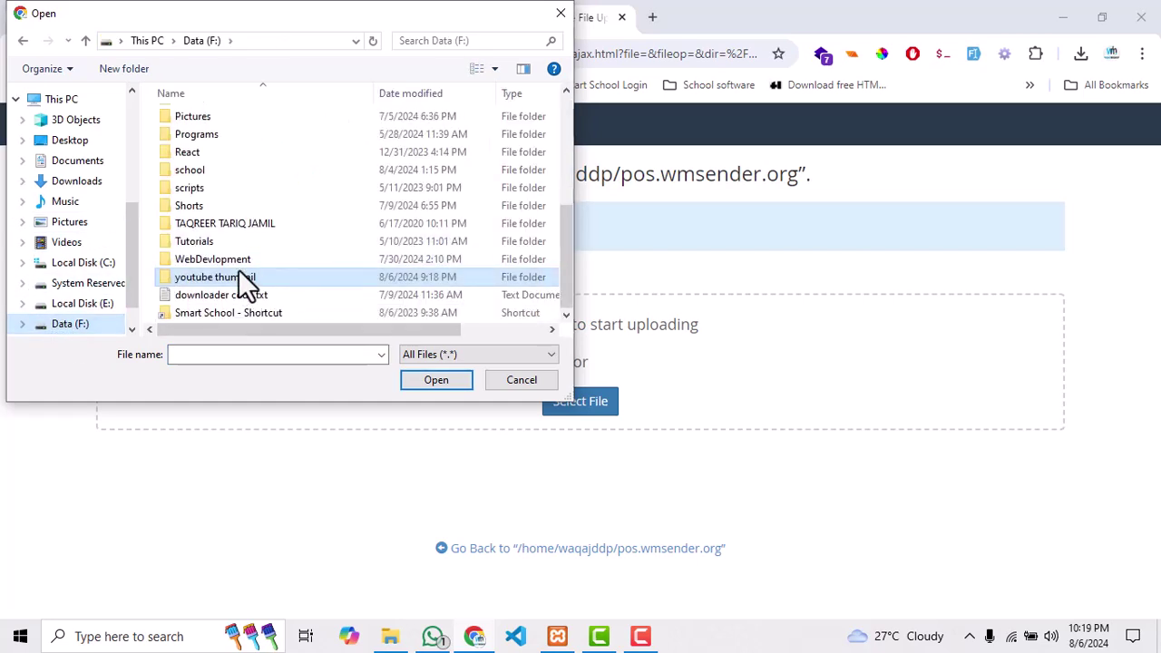
double_click(235, 260)
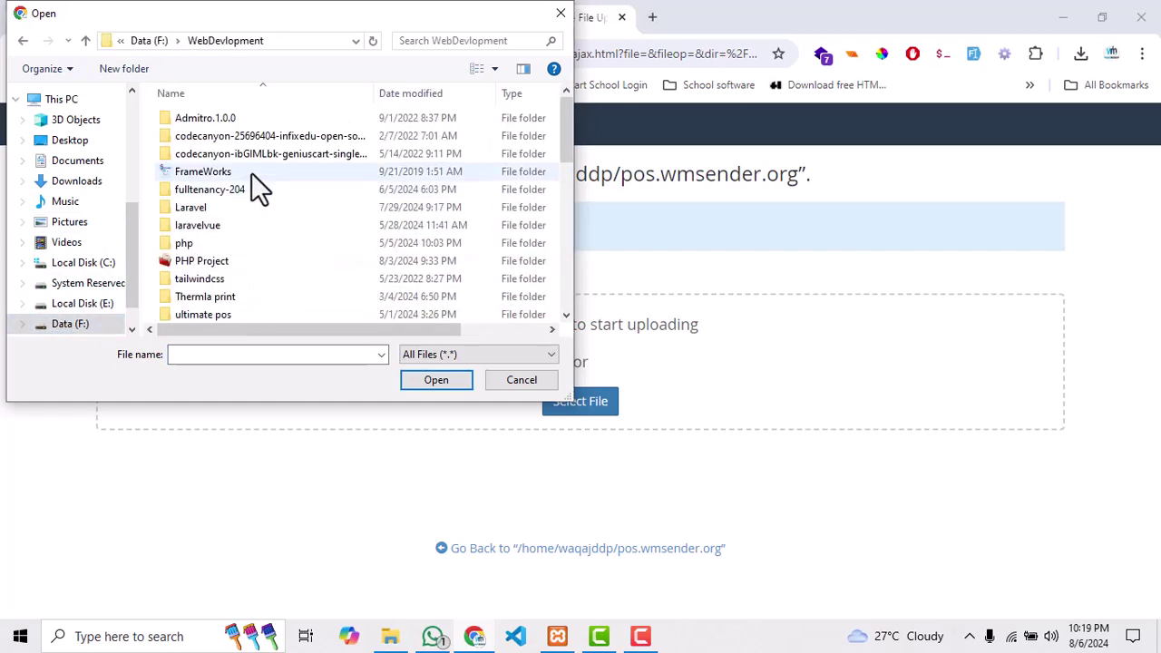
double_click(238, 263)
scroll(234, 218, "down", 1)
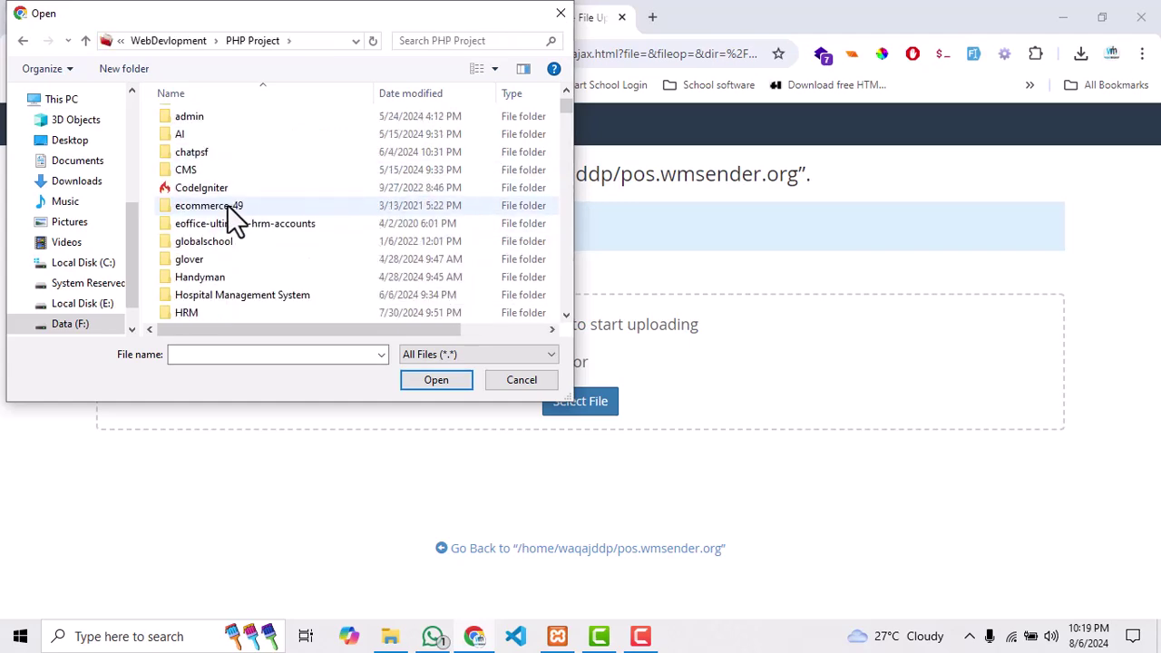
scroll(232, 218, "down", 3)
Open Point of Sale > ultimatepos > 6.2 and choose UltimatePOS-CodeBase-V6.2.zip.
left_click(227, 240)
double_click(227, 240)
left_click(205, 140)
double_click(205, 140)
left_click(236, 133)
double_click(235, 133)
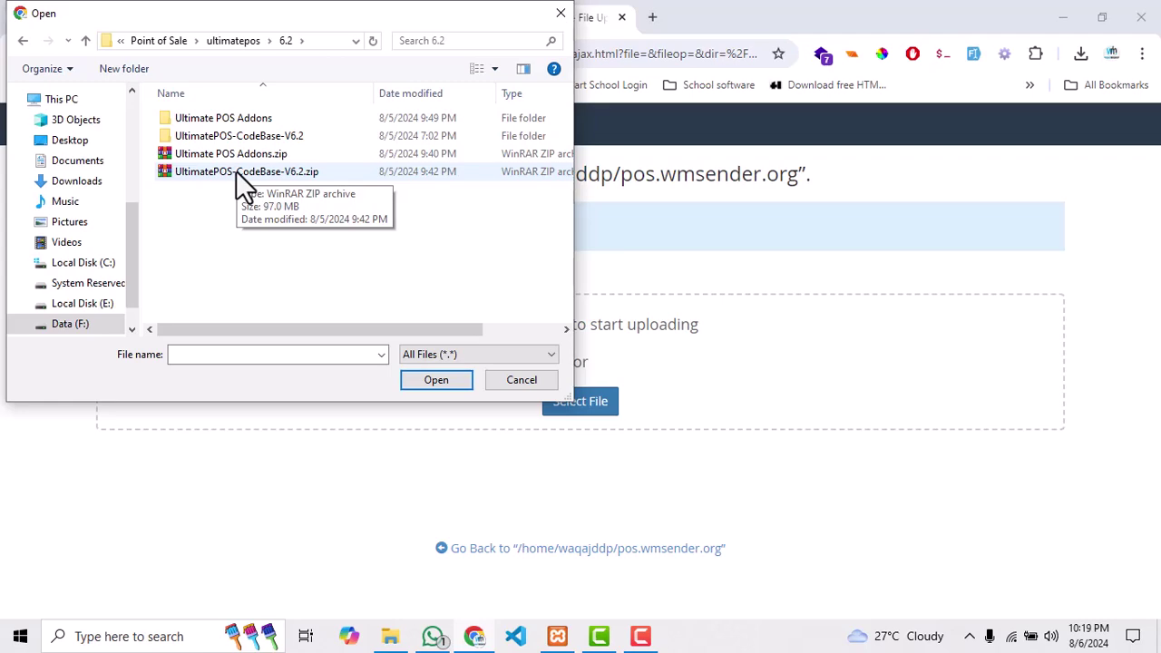
double_click(236, 173)
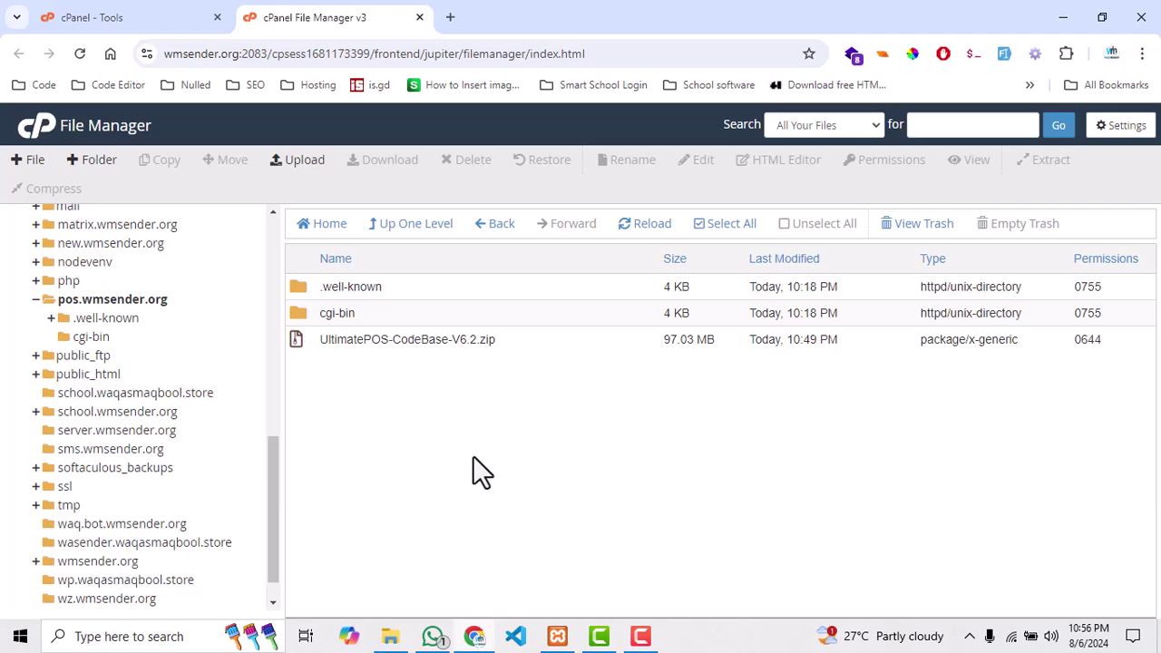
Extract UltimatePOS-CodeBase-V6.2.zip into the pos.wmsender.org folder.
right_click(405, 340)
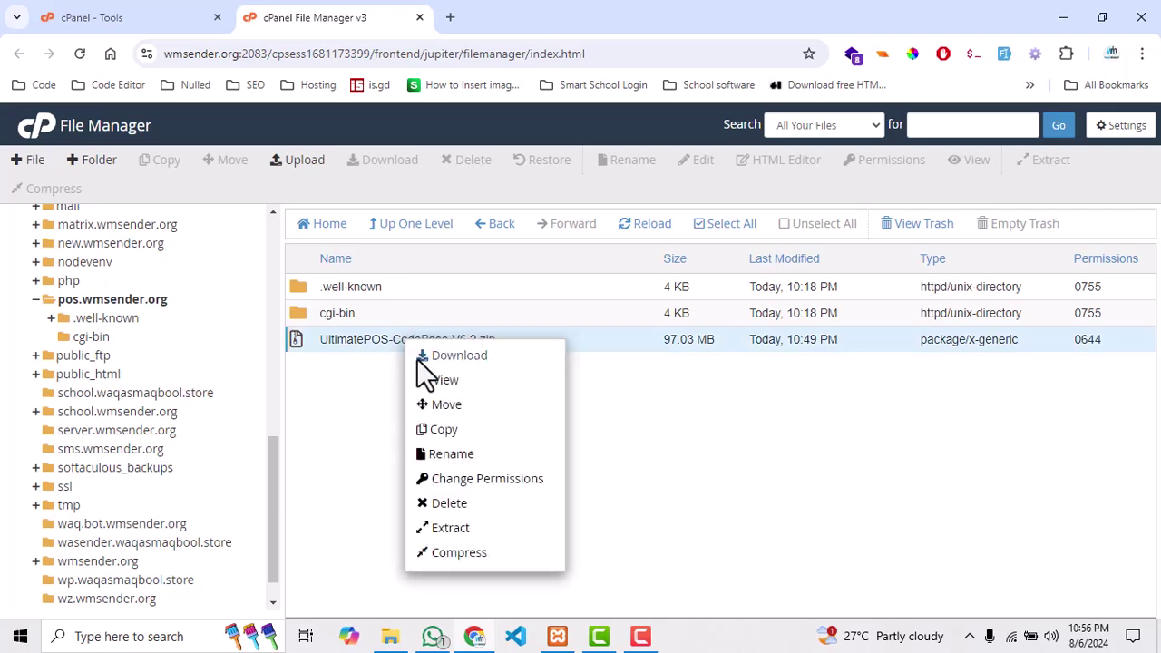
left_click(471, 530)
left_click(708, 447)
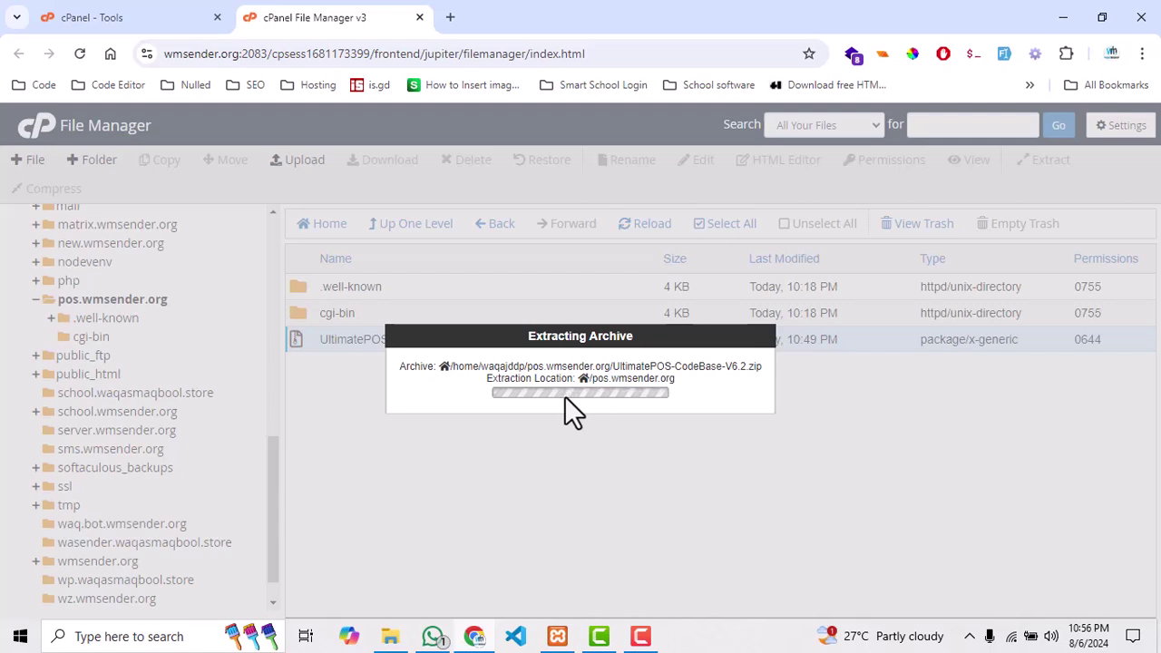
Search Tools for 'datab' to reach MySQL Databases, checking on the extraction meanwhile.
left_click(114, 14)
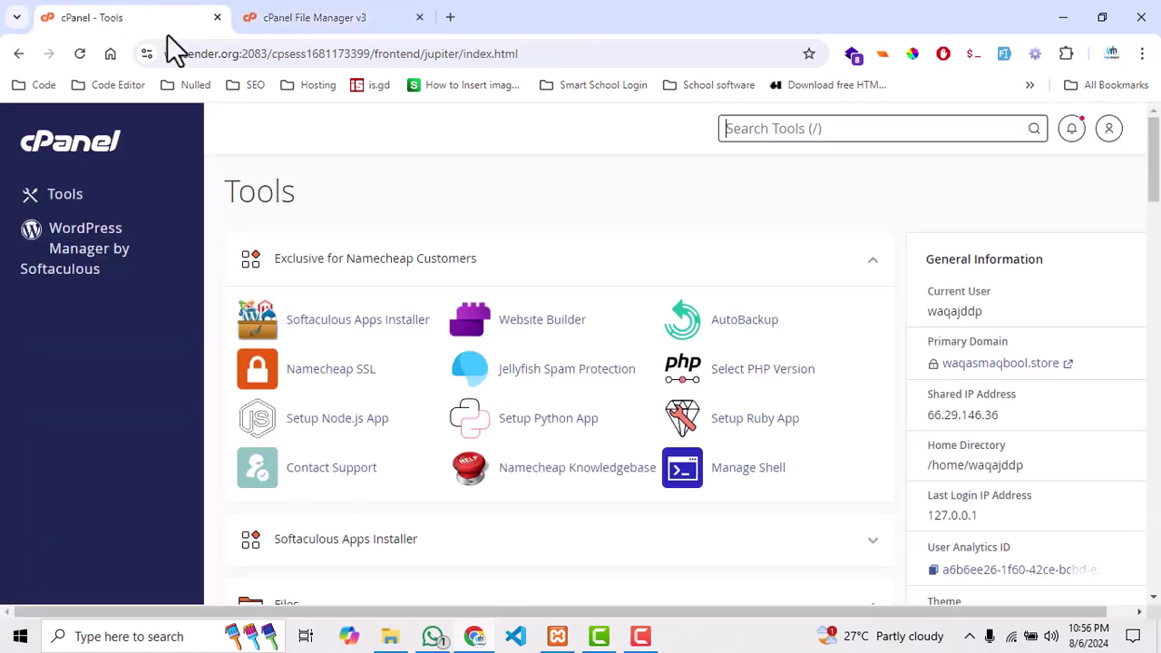
left_click(780, 128)
type("datab")
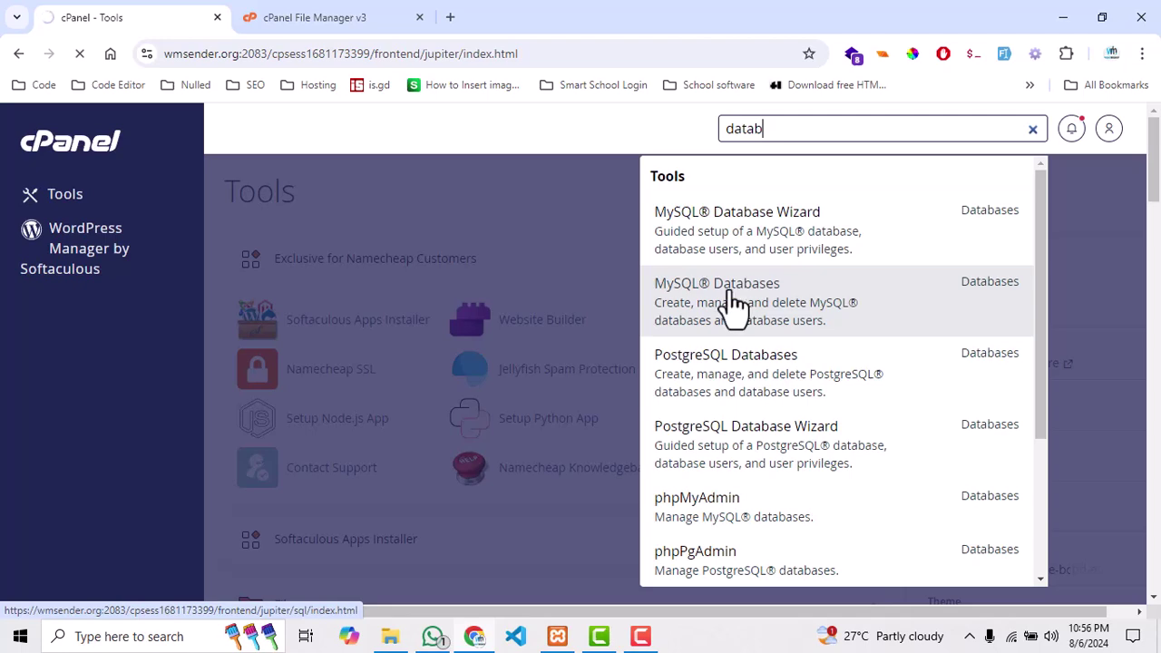
left_click(324, 4)
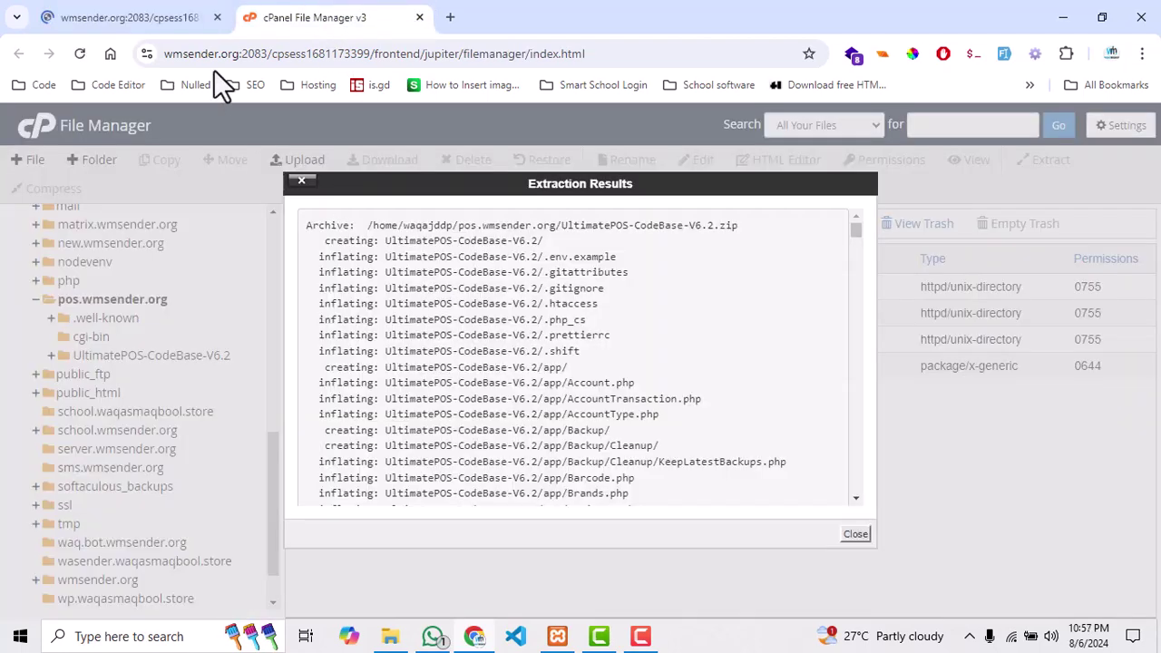
left_click(138, 9)
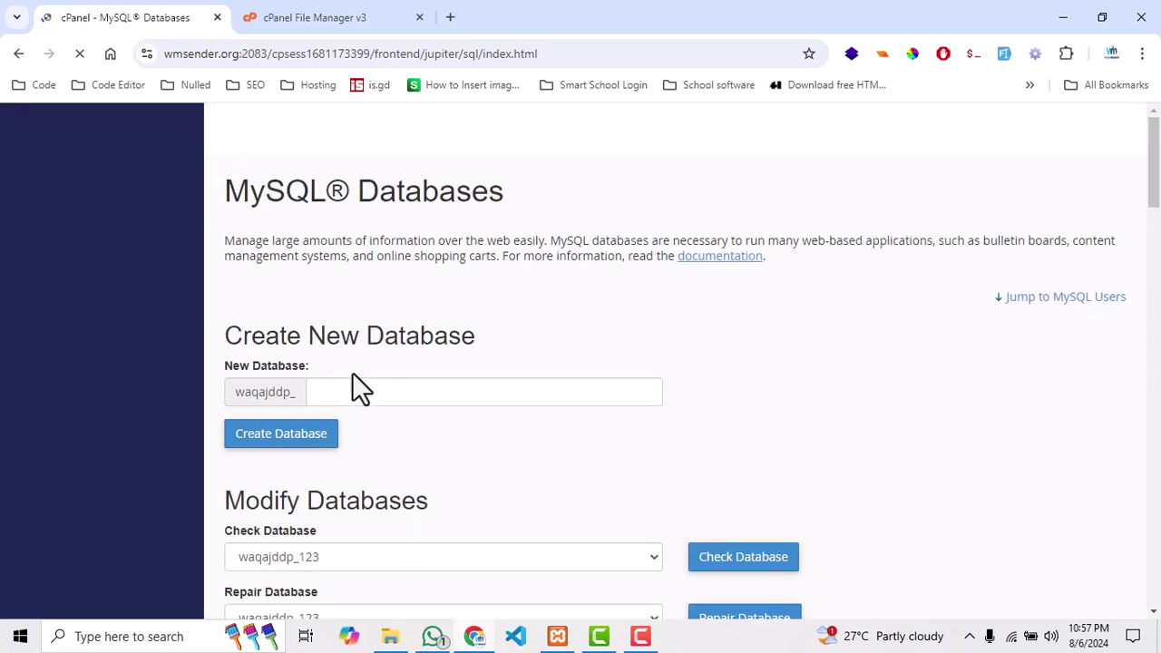
Create the 'pos' database and copy its full prefixed name.
left_click(341, 391)
type("pos")
left_click(289, 439)
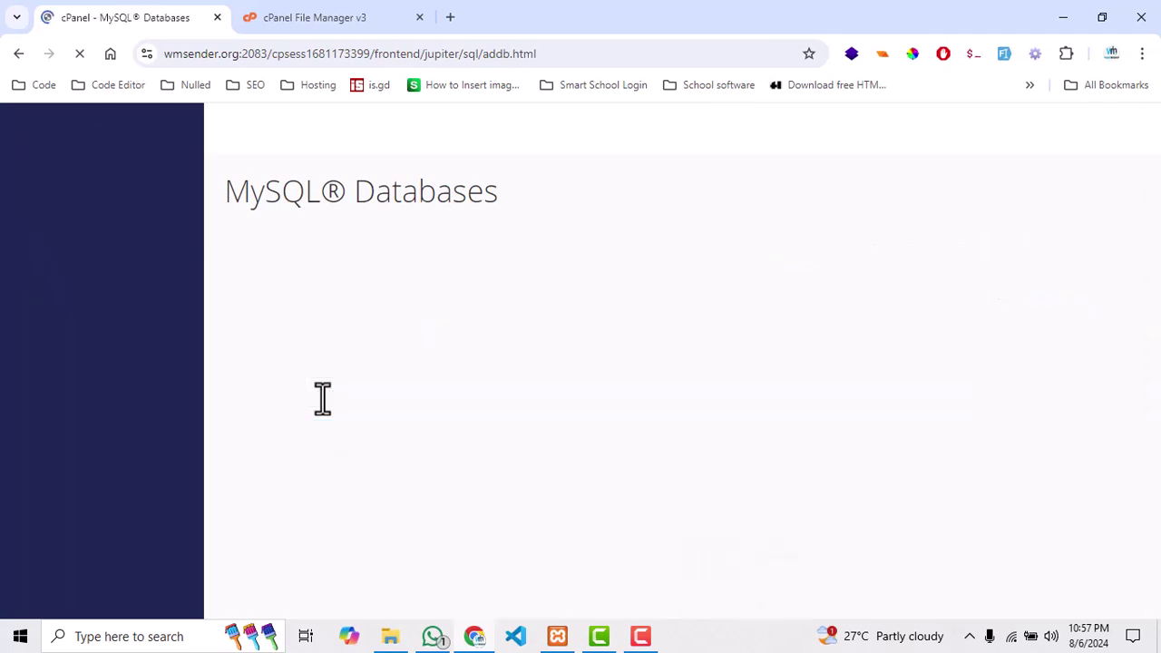
double_click(422, 257)
right_click(459, 262)
left_click(463, 277)
left_click(677, 309)
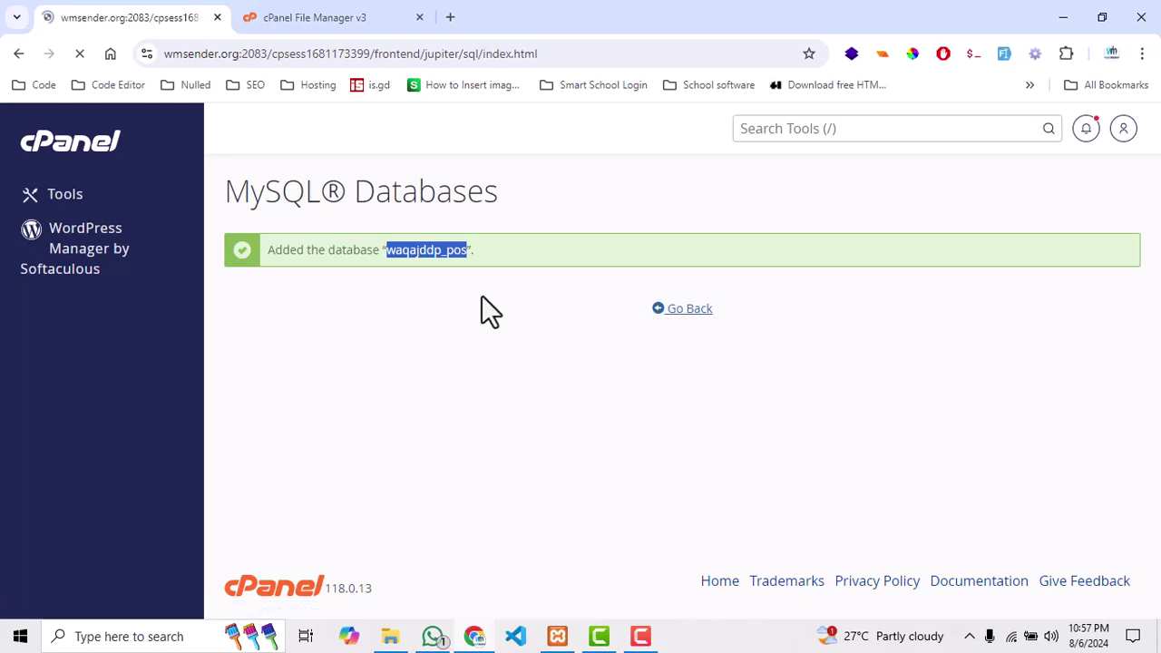
Create MySQL user 'pos' with the generated password, declining the browser's save-password prompt.
scroll(396, 303, "down", 12)
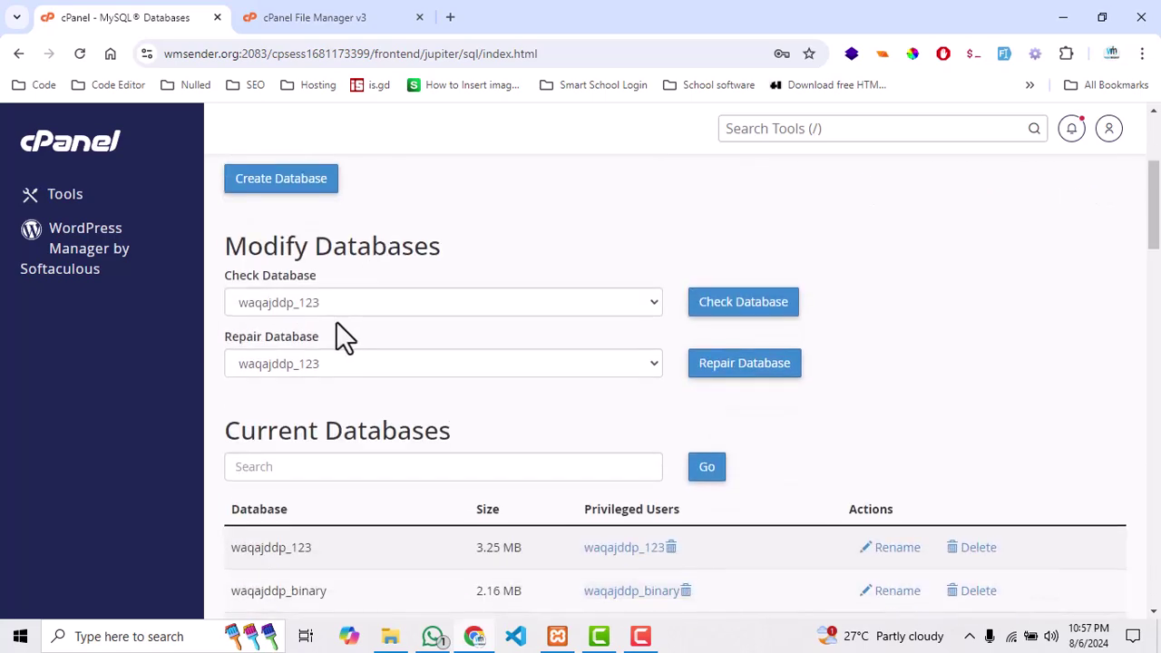
double_click(312, 399)
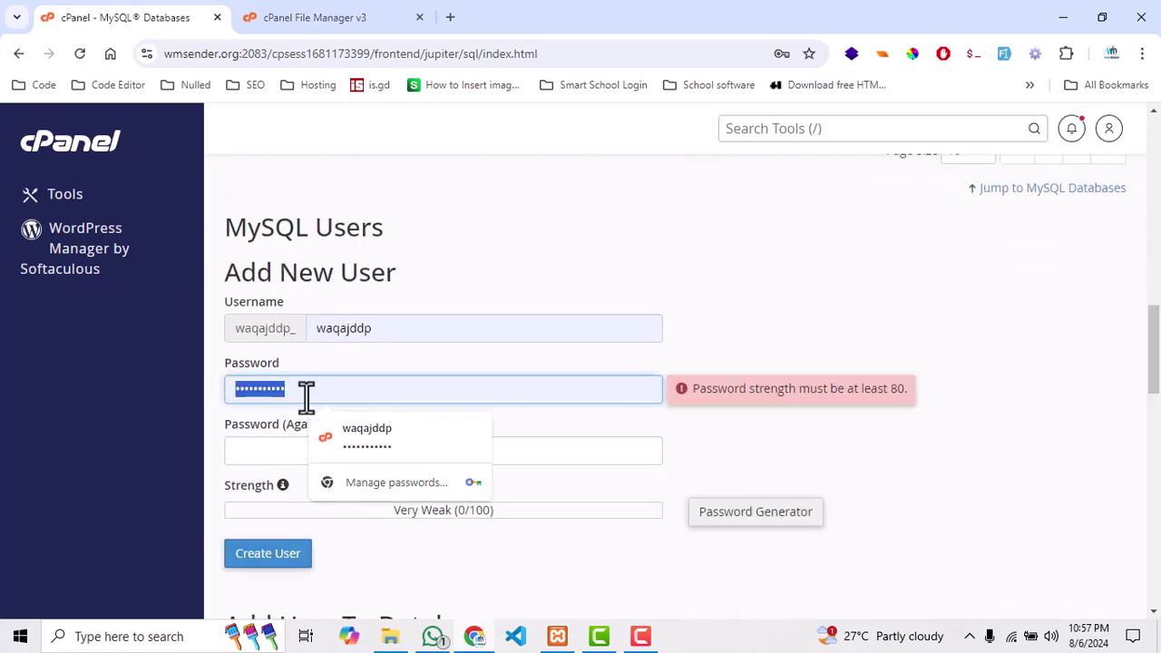
left_click(332, 339)
double_click(338, 343)
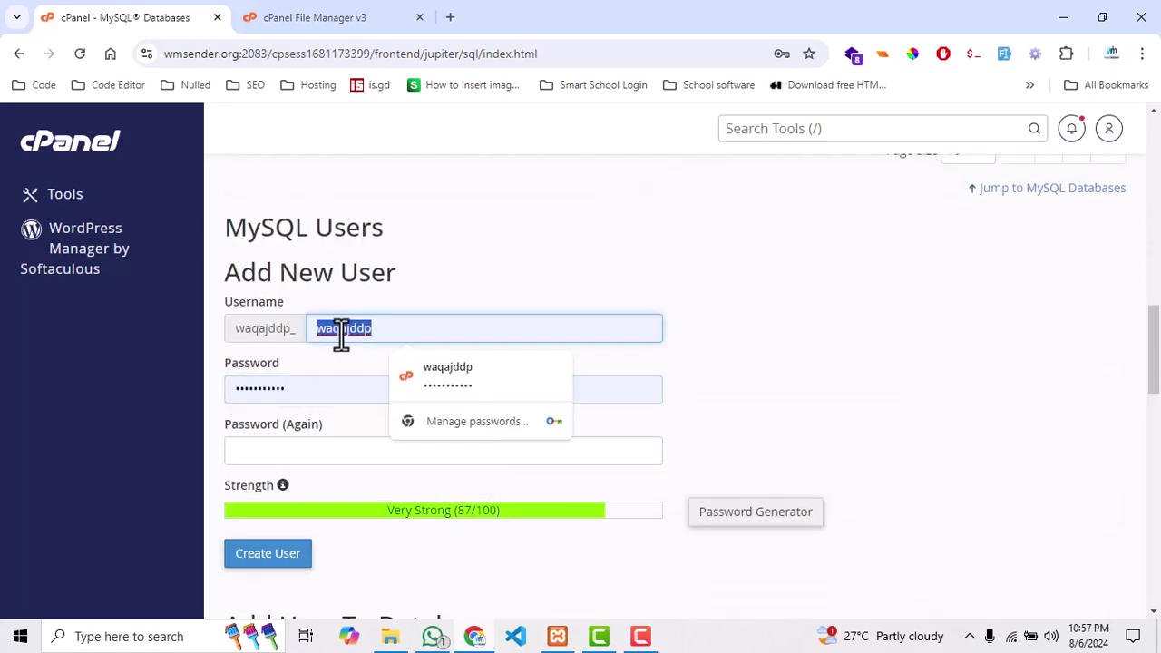
type("pos")
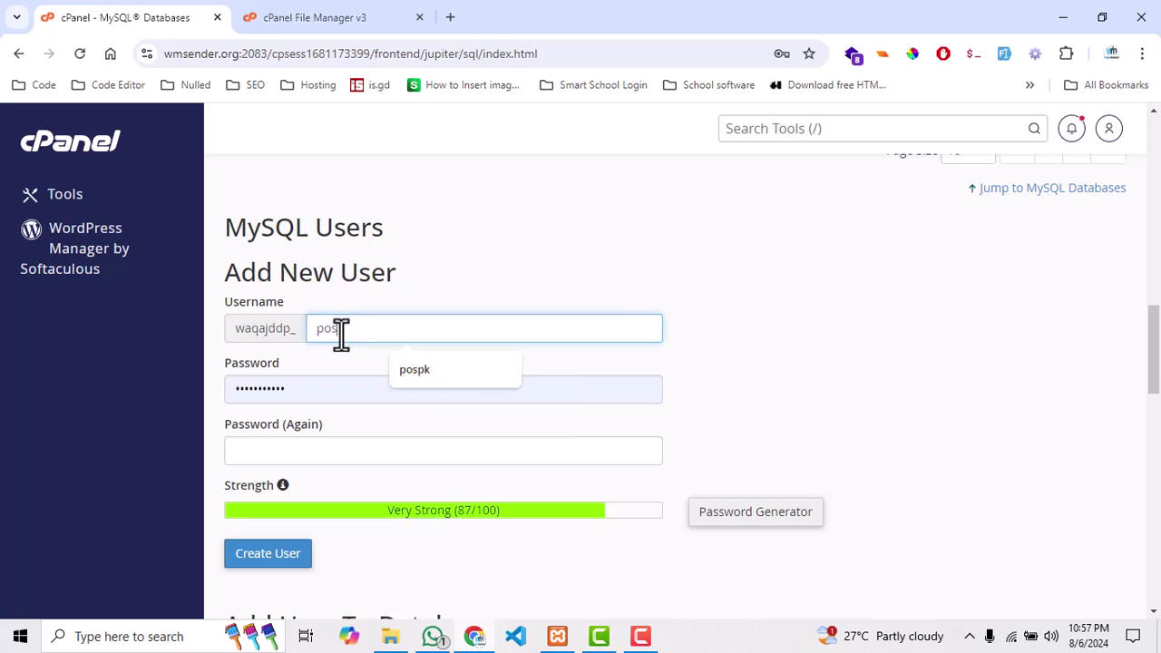
key("Tab")
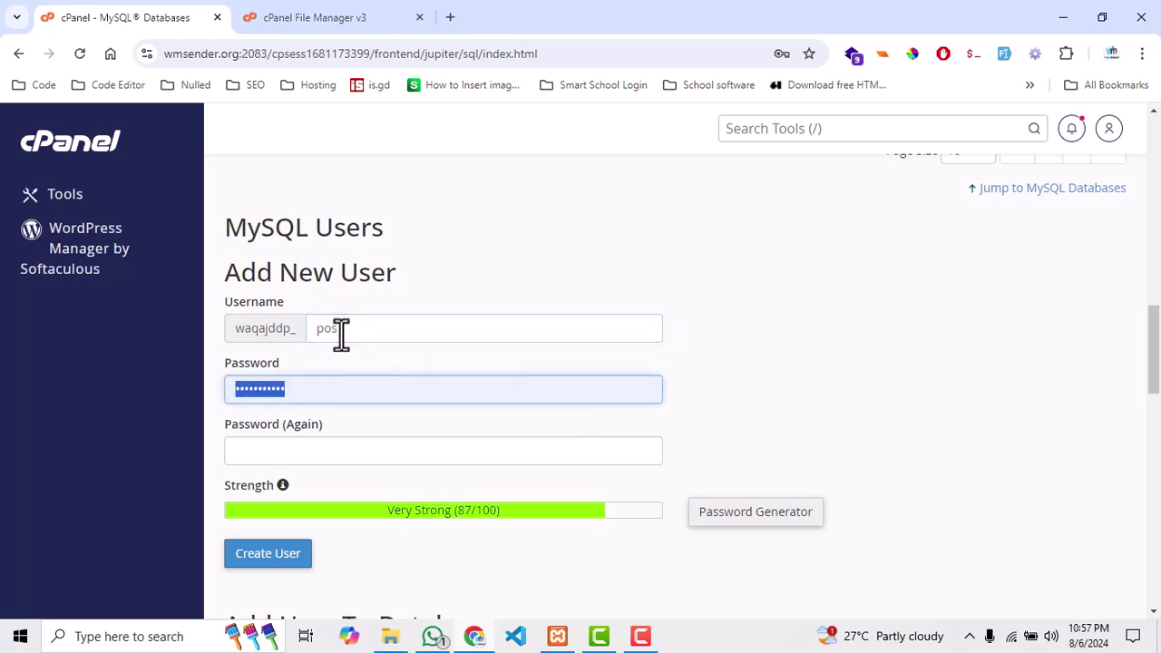
key("Tab")
key("ctrl+v")
left_click(300, 555)
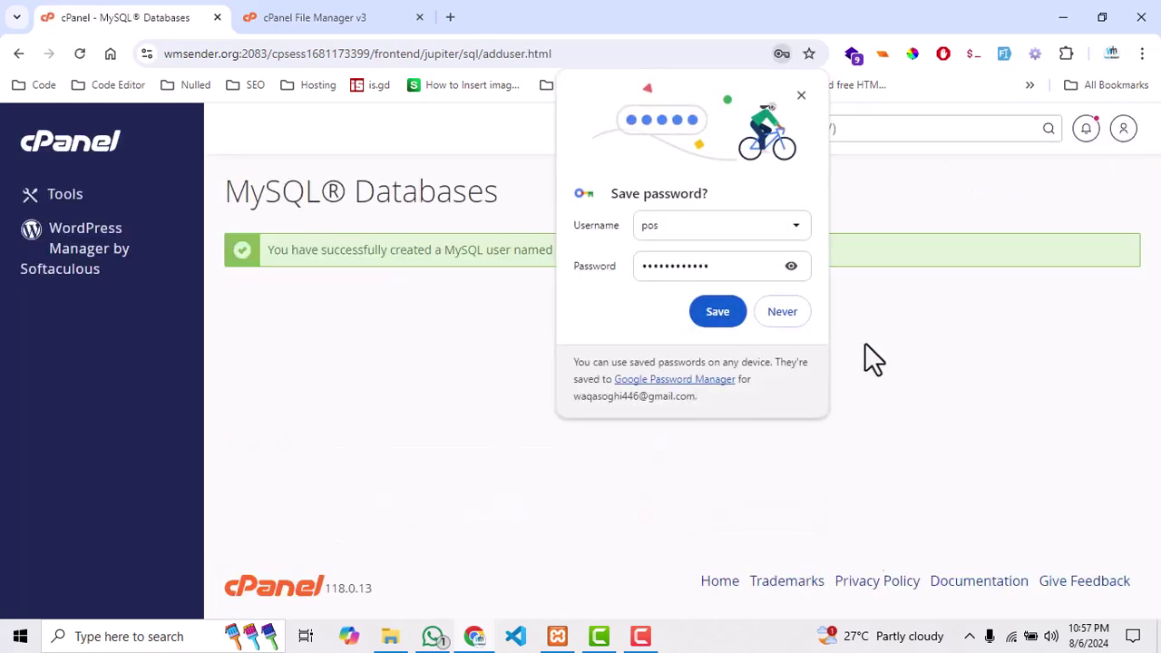
left_click(779, 316)
left_click(686, 310)
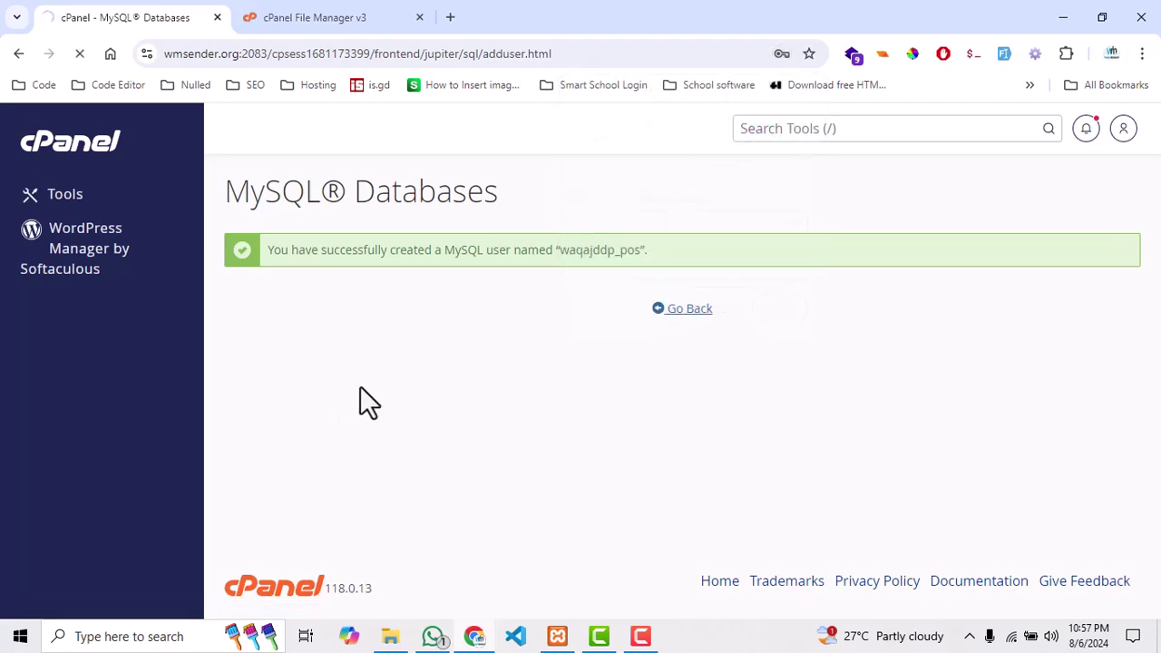
Add the pos user to the pos database with ALL PRIVILEGES.
scroll(378, 368, "down", 10)
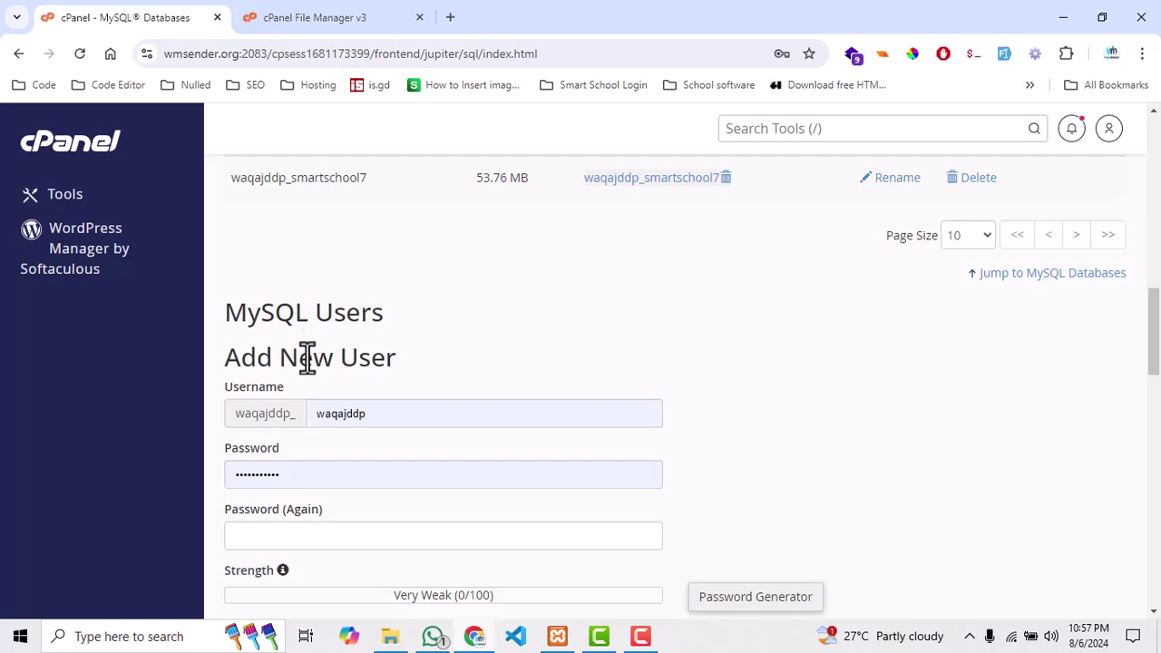
scroll(317, 317, "down", 10)
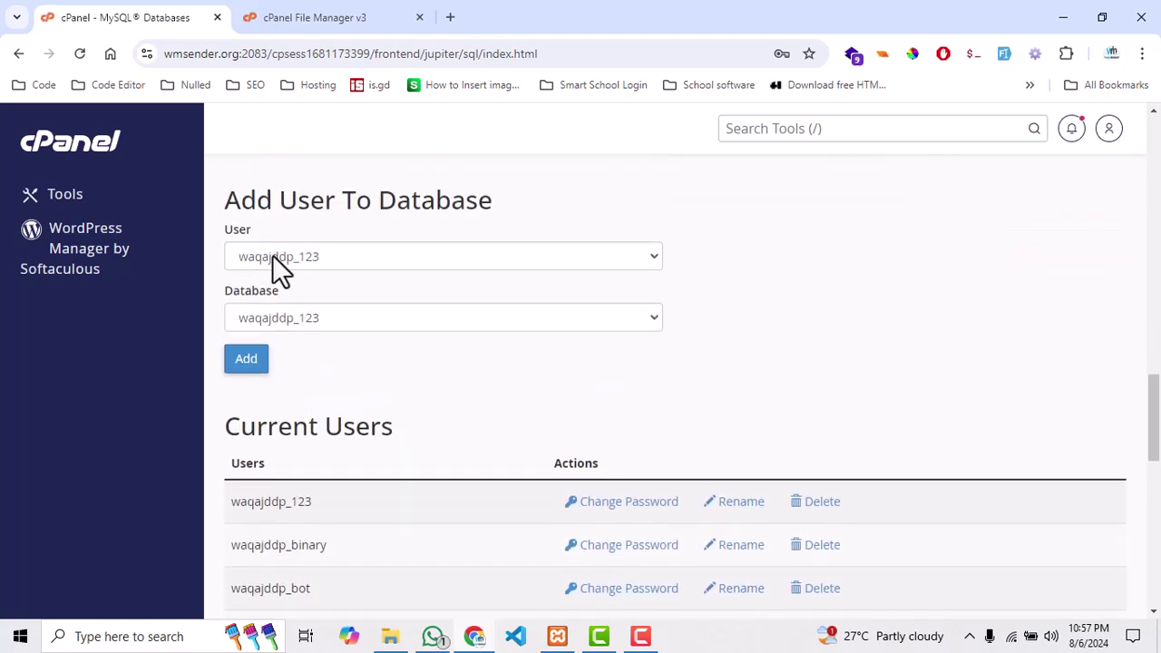
left_click(275, 256)
left_click(355, 382)
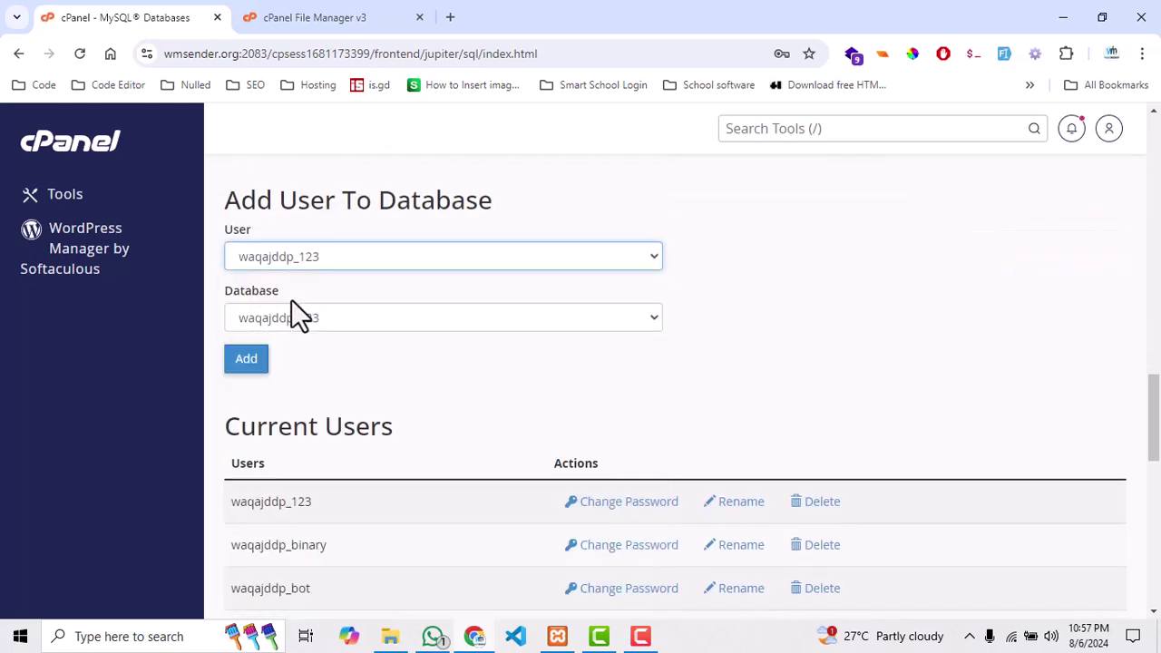
left_click(281, 319)
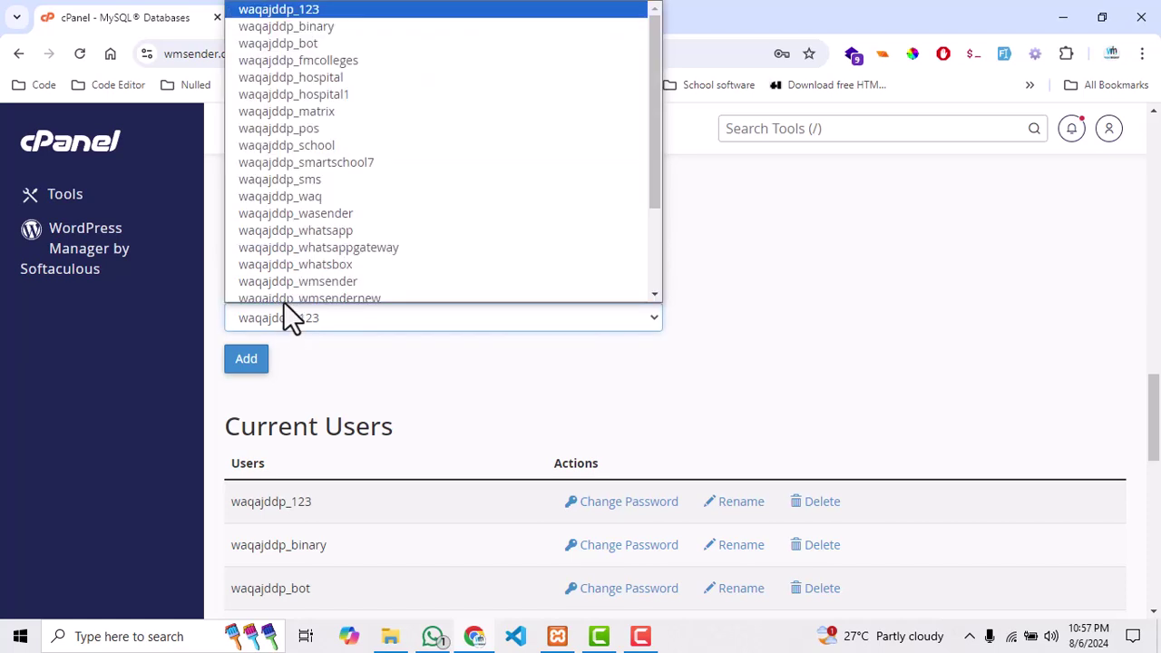
left_click(307, 134)
left_click(247, 359)
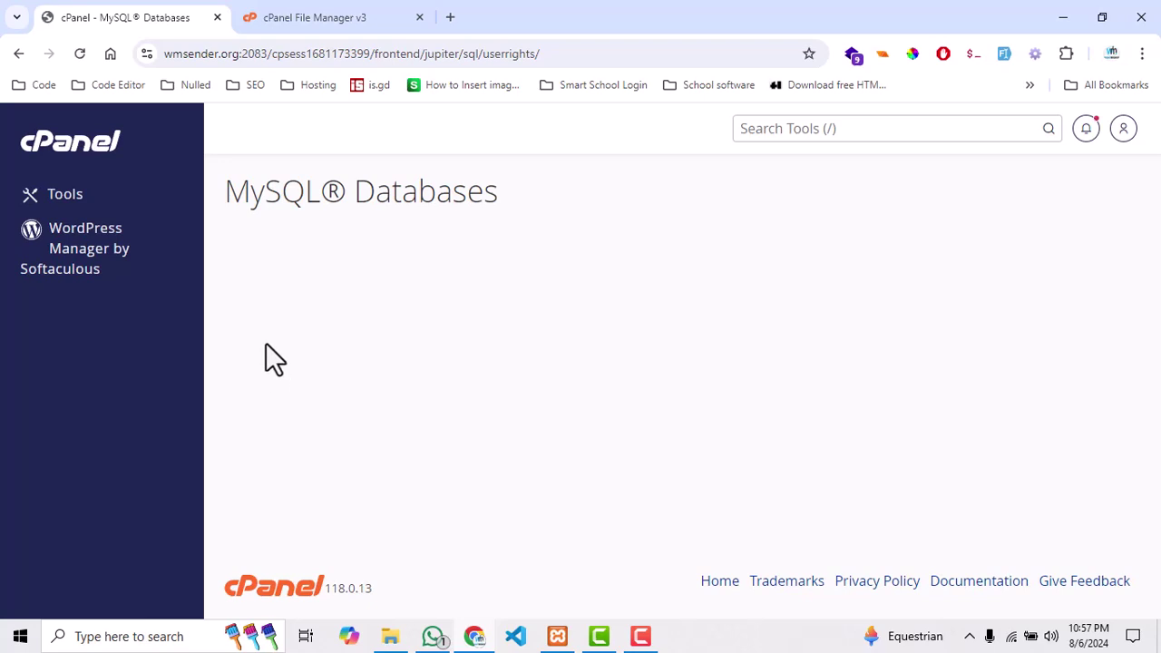
left_click(268, 341)
scroll(299, 427, "down", 4)
left_click(296, 497)
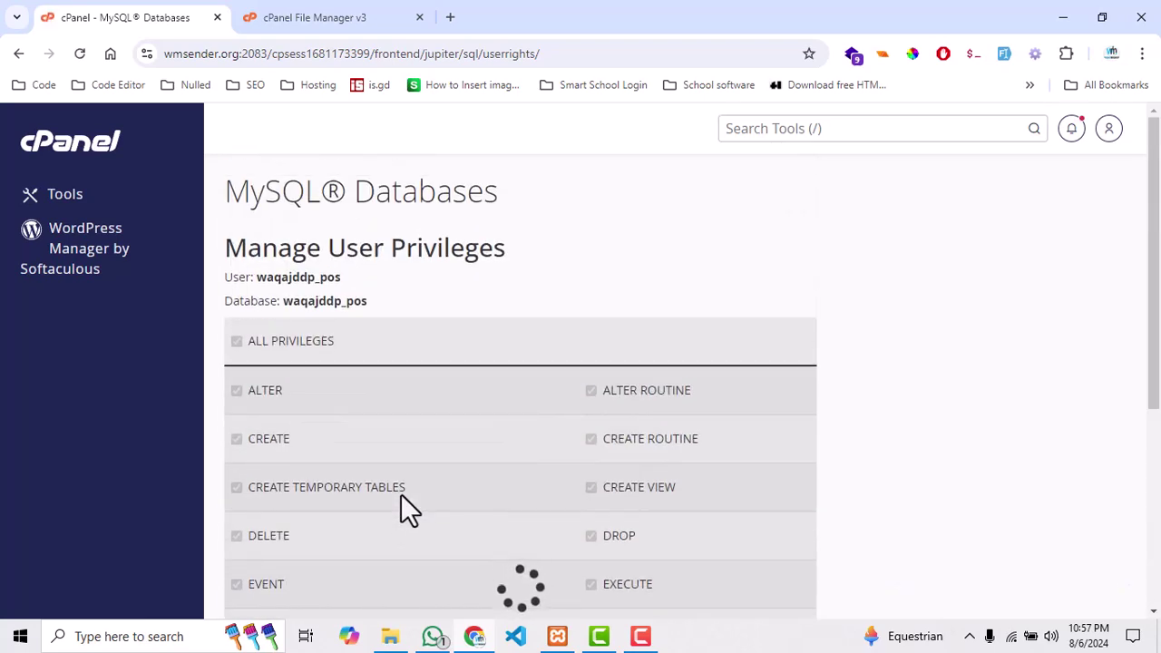
scroll(375, 312, "down", 1)
scroll(371, 317, "up", 2)
Close the extraction results, refresh, and open the UltimatePOS-CodeBase-V6.2 folder.
left_click(304, 22)
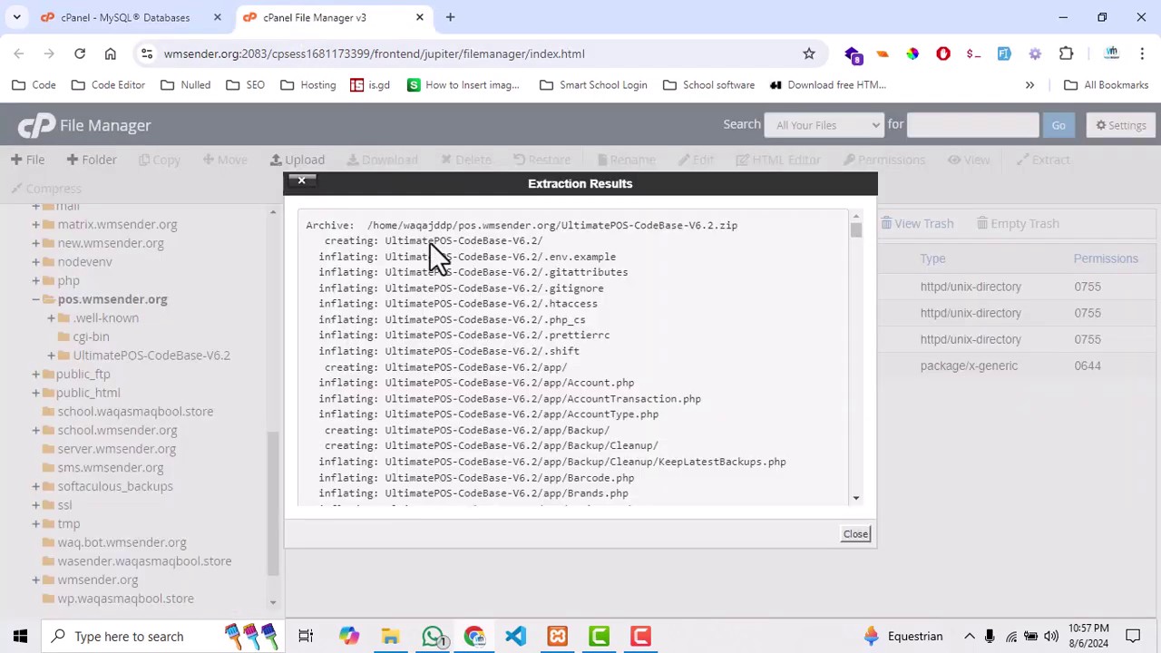
scroll(747, 427, "down", 10)
left_click(855, 533)
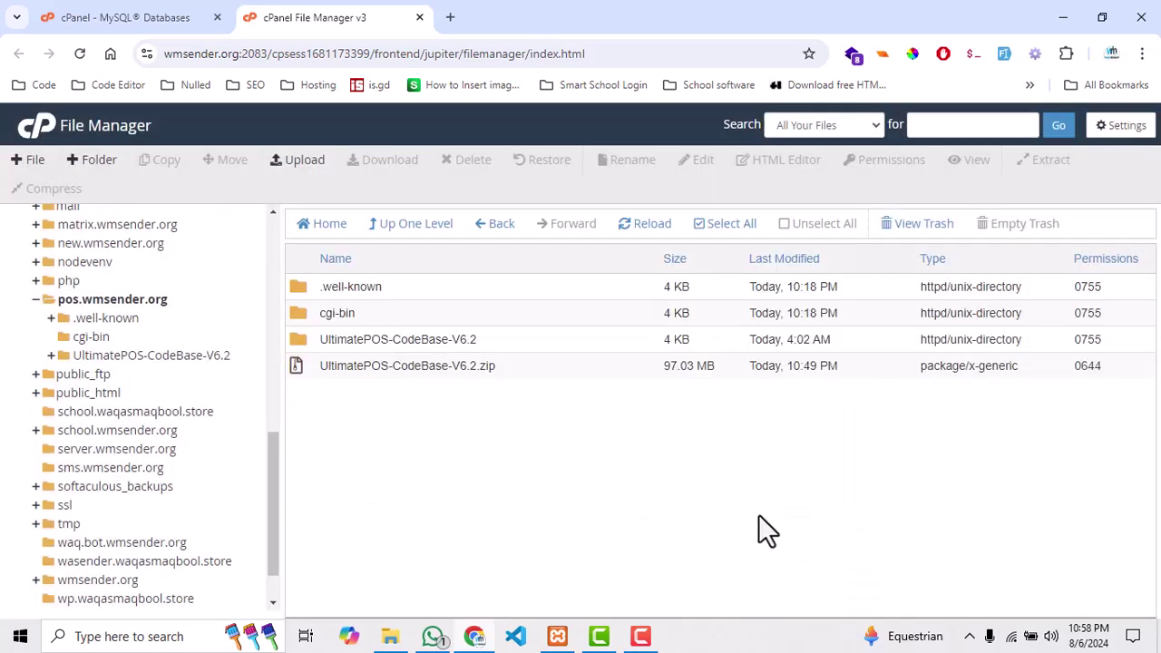
left_click(650, 227)
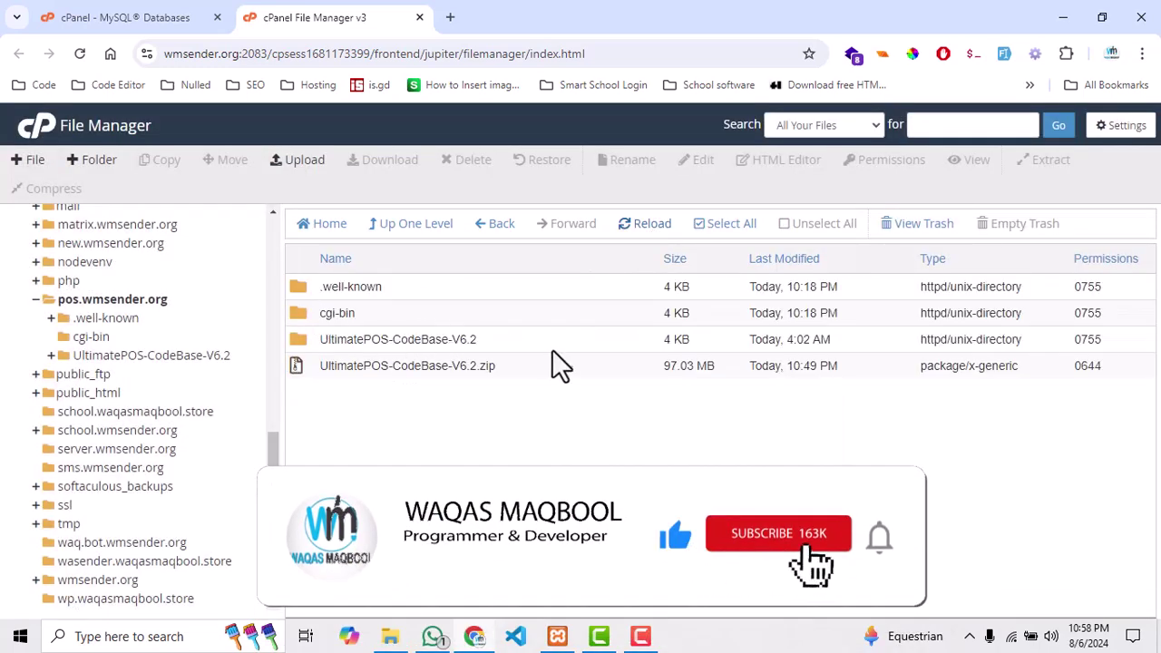
left_click(551, 343)
double_click(550, 343)
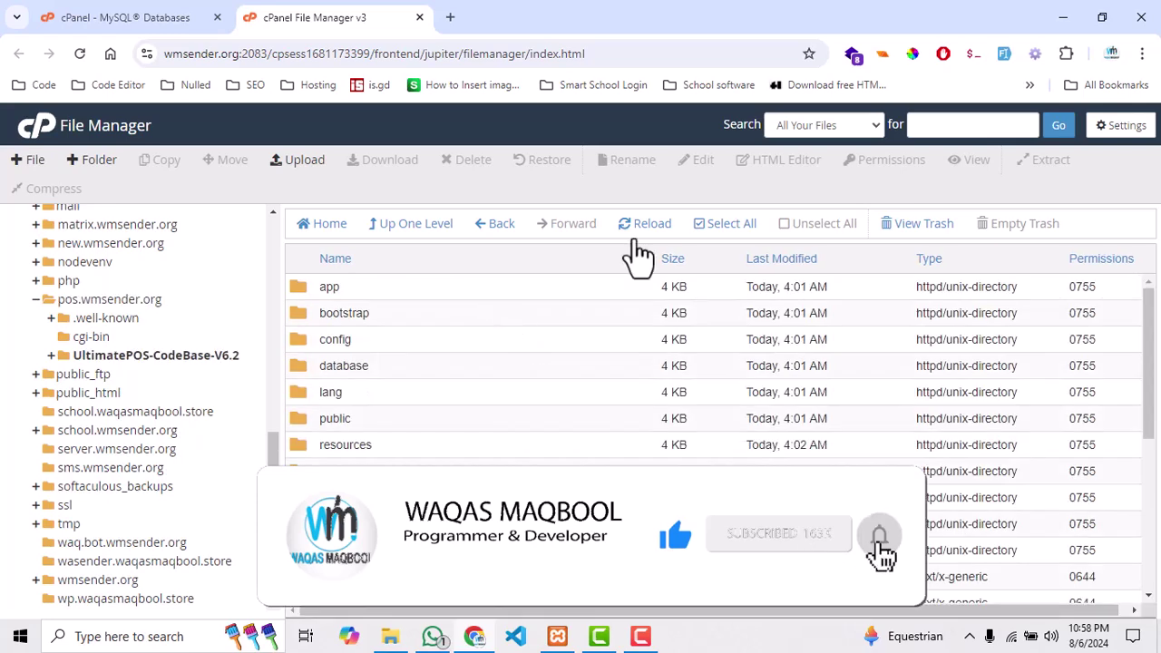
Move all files from UltimatePOS-CodeBase-V6.2 directly into pos.wmsender.org.
left_click(725, 227)
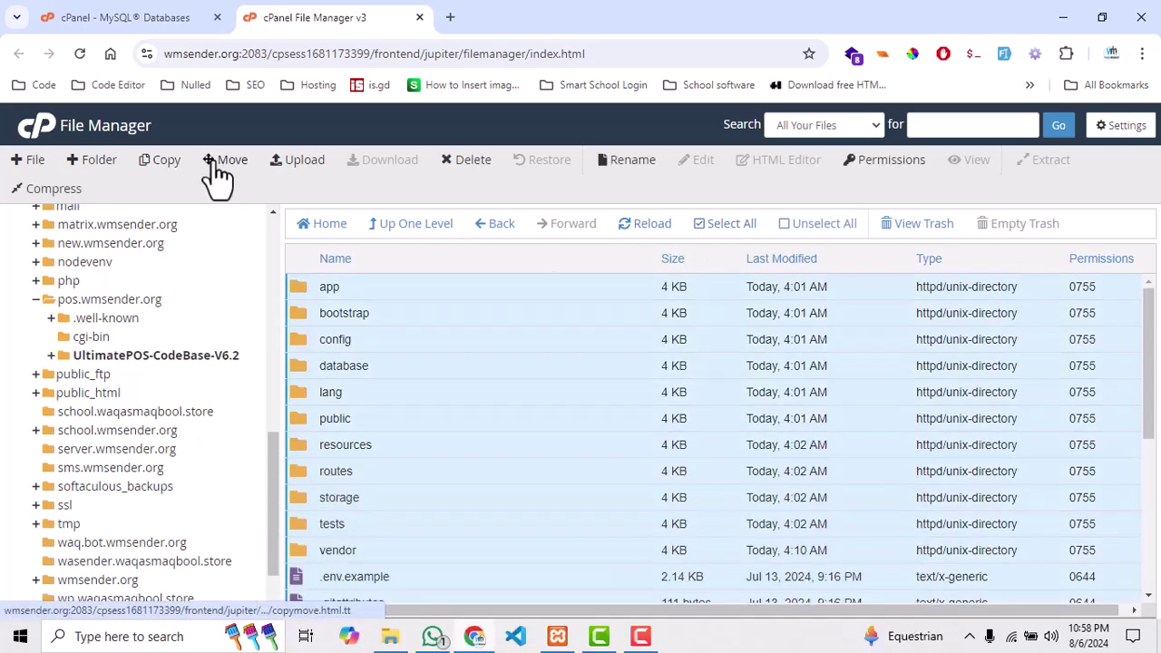
left_click(225, 160)
left_click_drag(695, 437, 533, 436)
key("BackSpace")
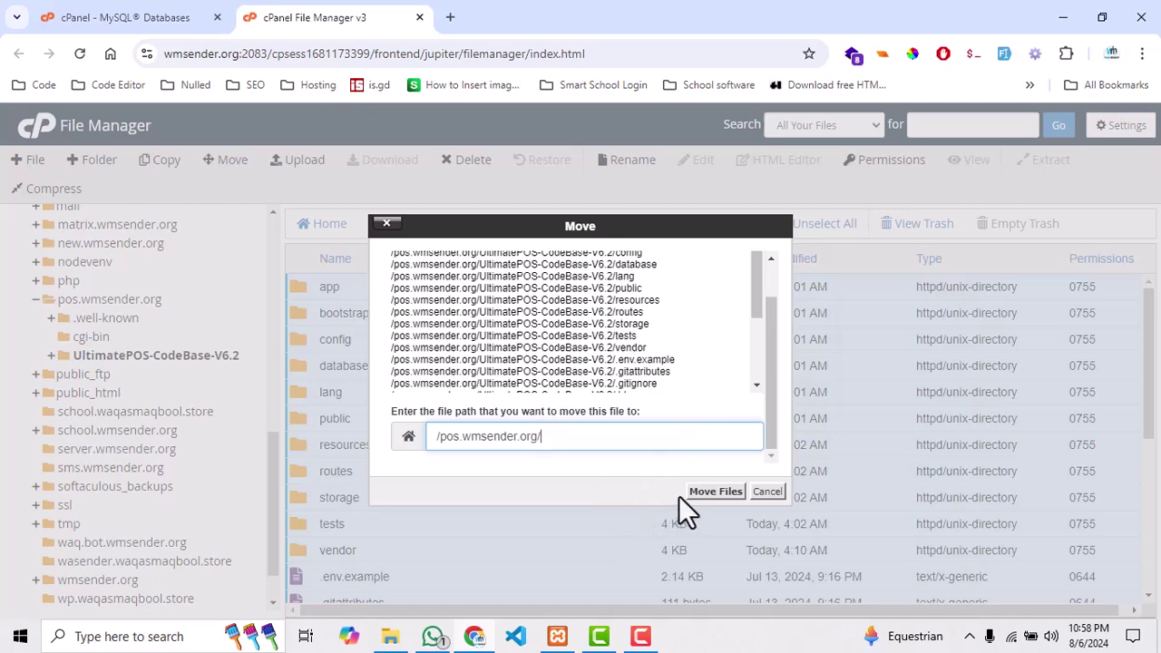
left_click(706, 493)
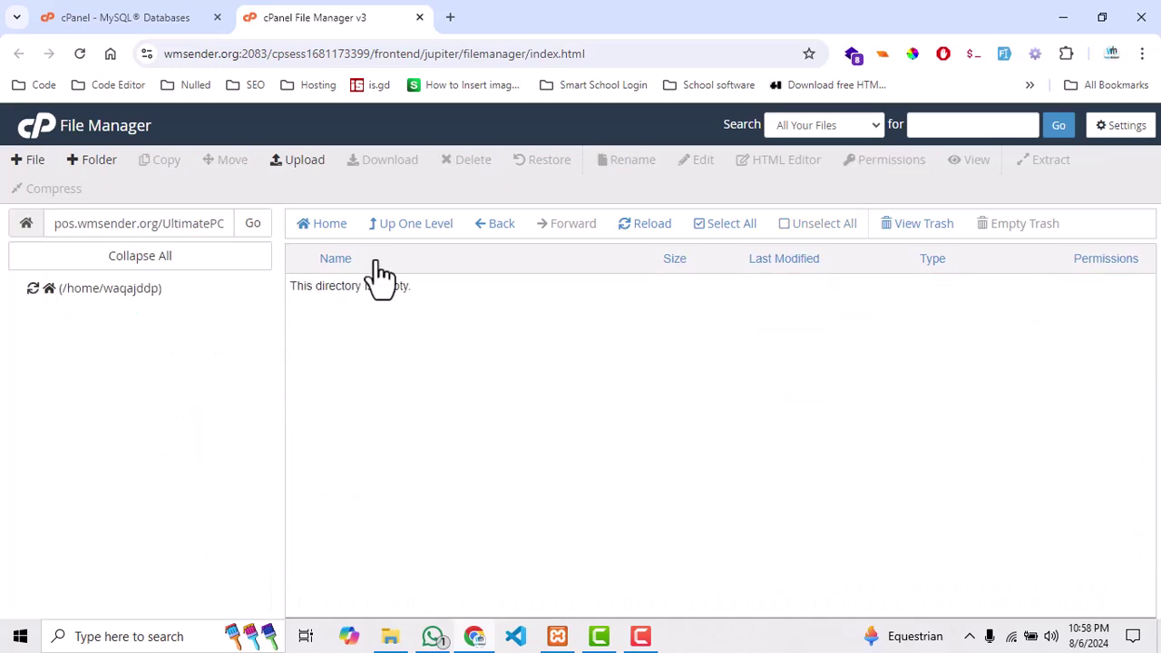
Go up to the pos.wmsender.org folder and copy its path.
left_click(399, 229)
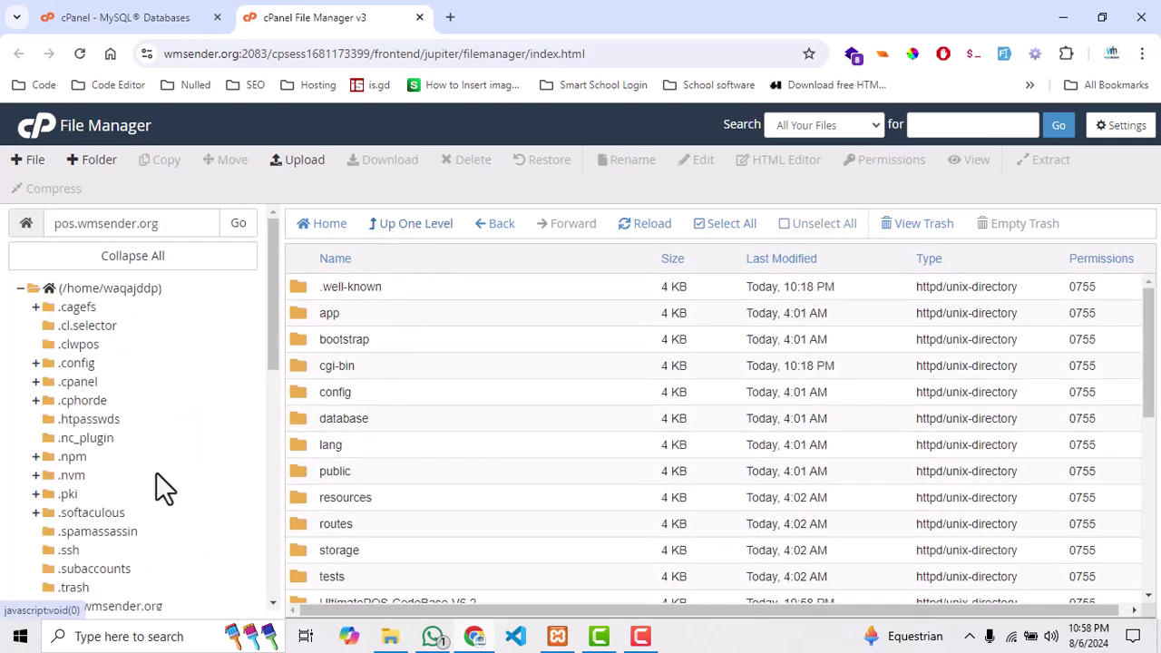
left_click_drag(187, 228, 37, 224)
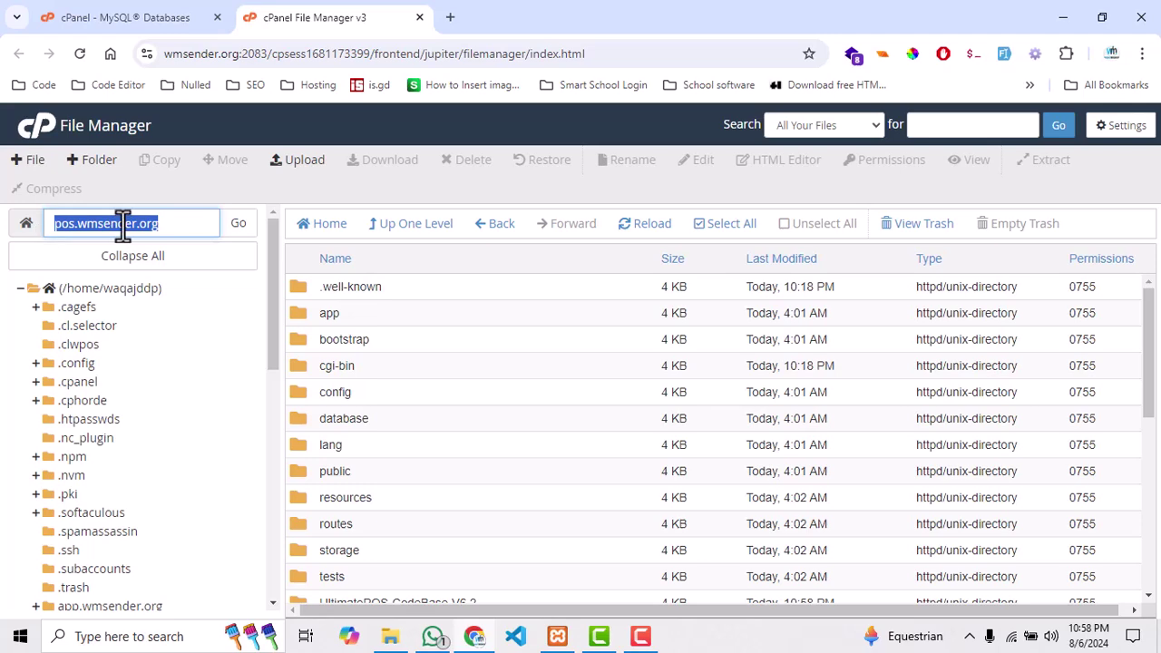
right_click(156, 226)
left_click(183, 307)
Load pos.wmsender.org/public in a new tab and confirm every pre-installation check passes.
left_click(451, 18)
key("ctrl+v")
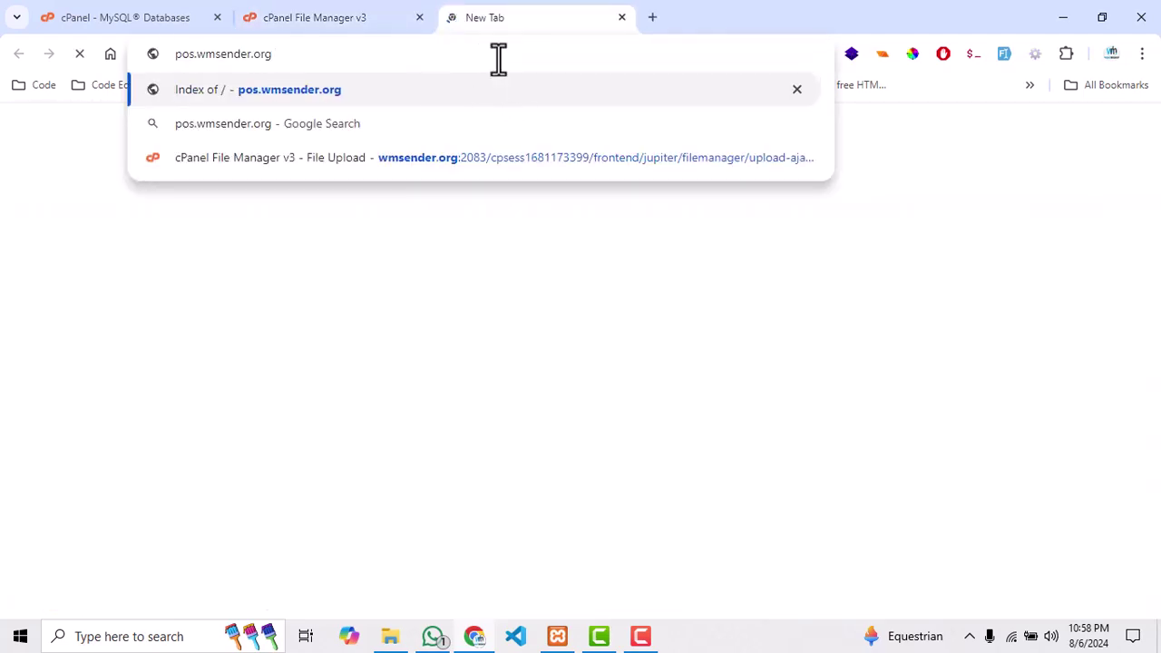
type("/pu")
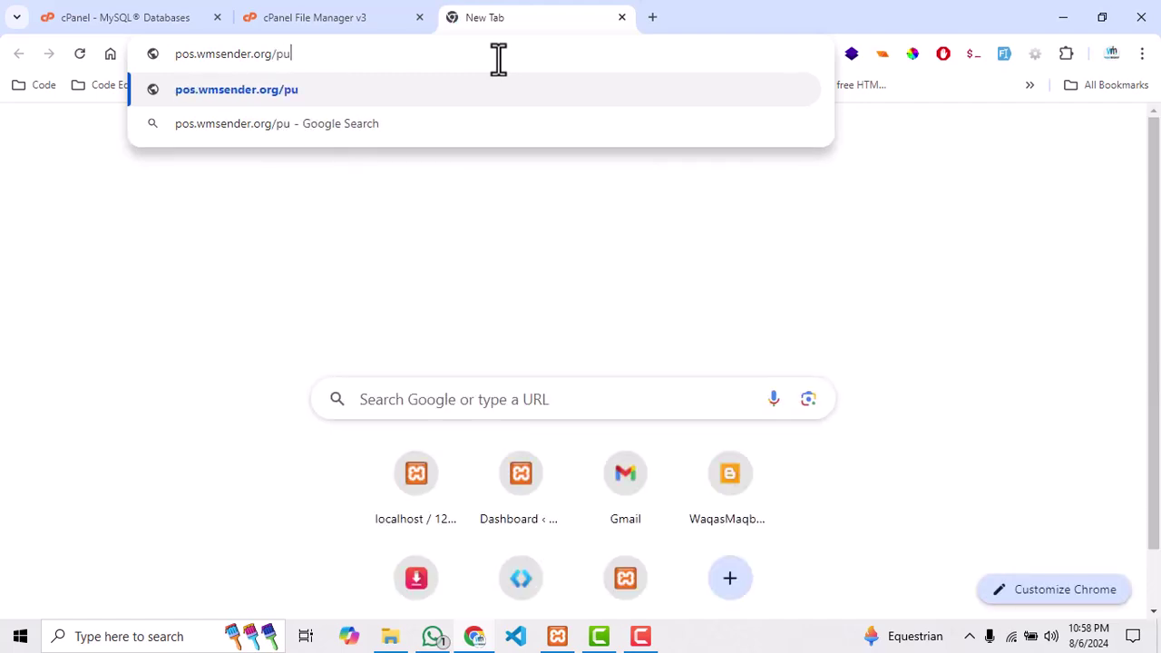
type("blic")
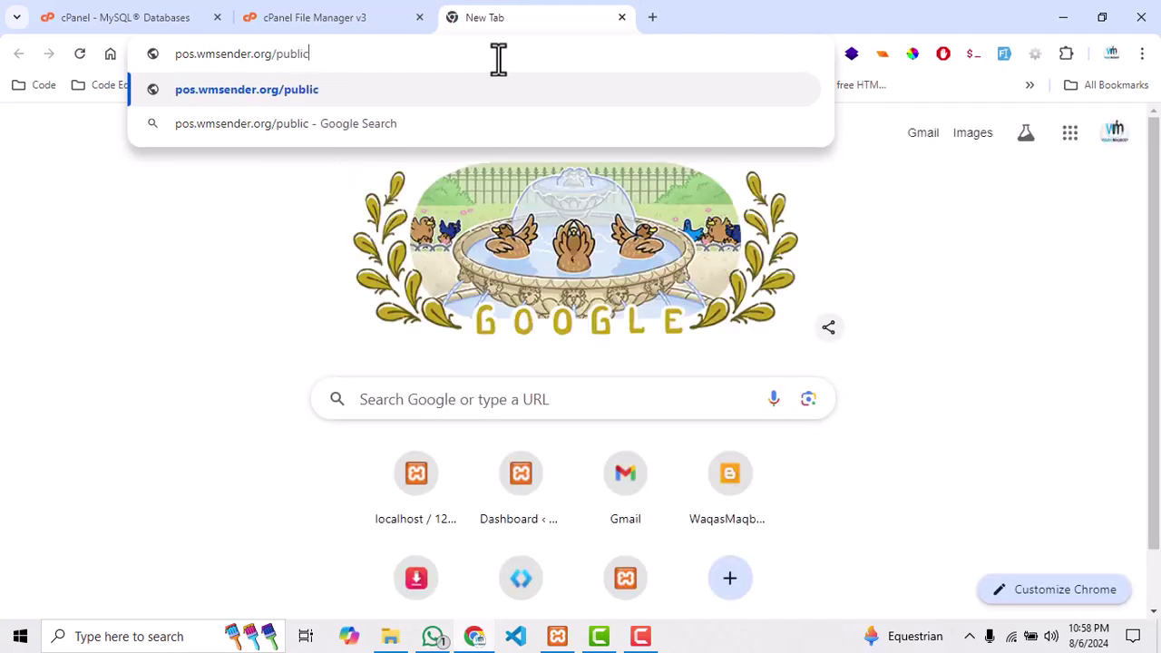
key("Return")
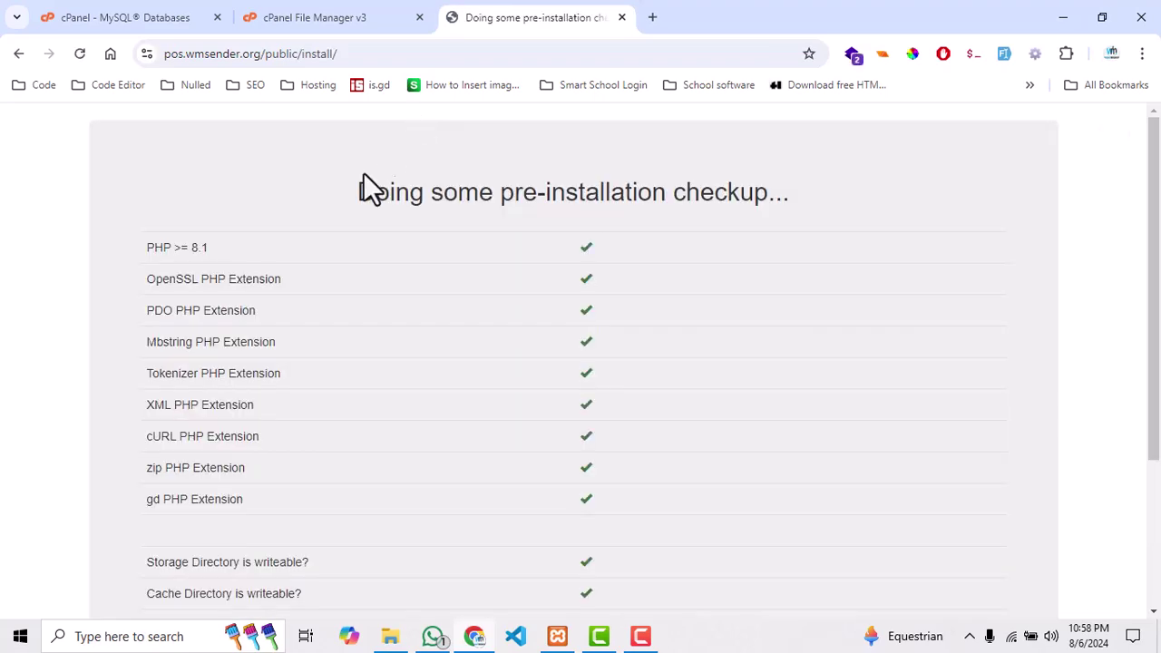
scroll(350, 194, "down", 3)
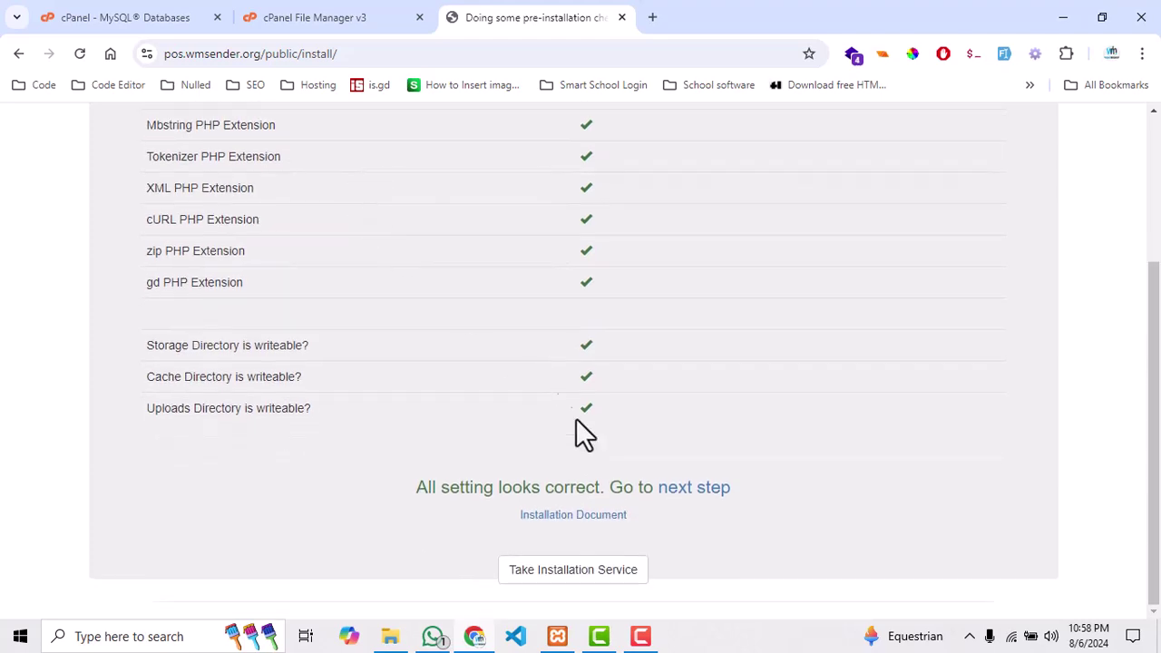
scroll(417, 336, "up", 3)
scroll(670, 471, "down", 3)
scroll(545, 435, "up", 3)
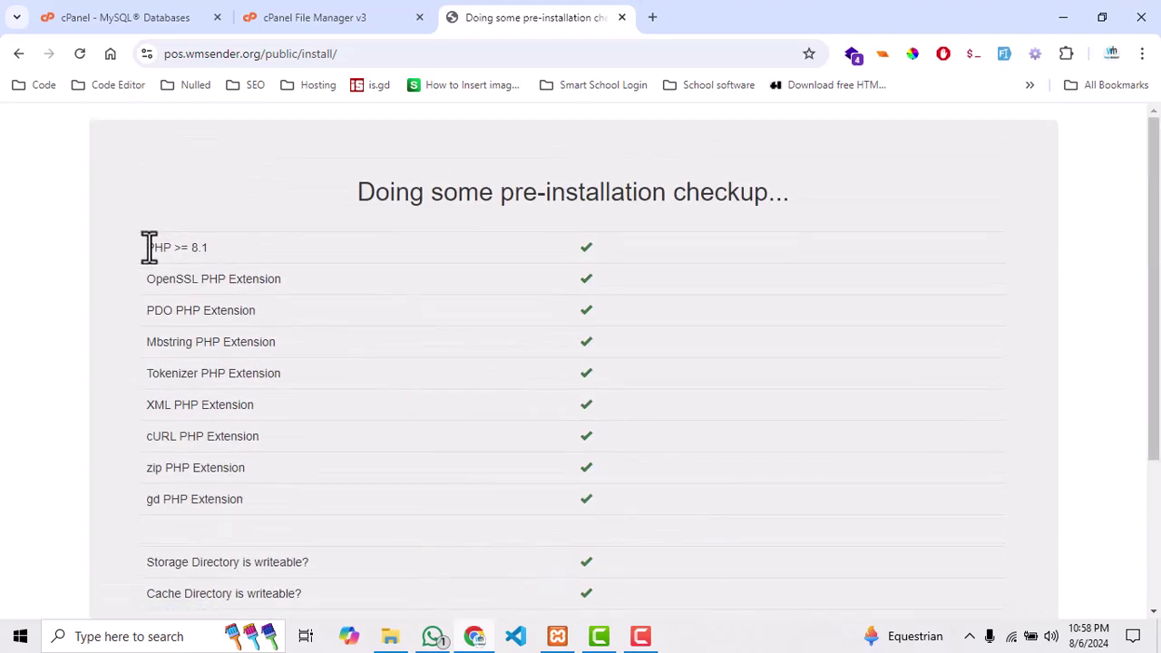
left_click(348, 11)
Search cPanel tools for 'php' and open Select PHP Version.
left_click(145, 11)
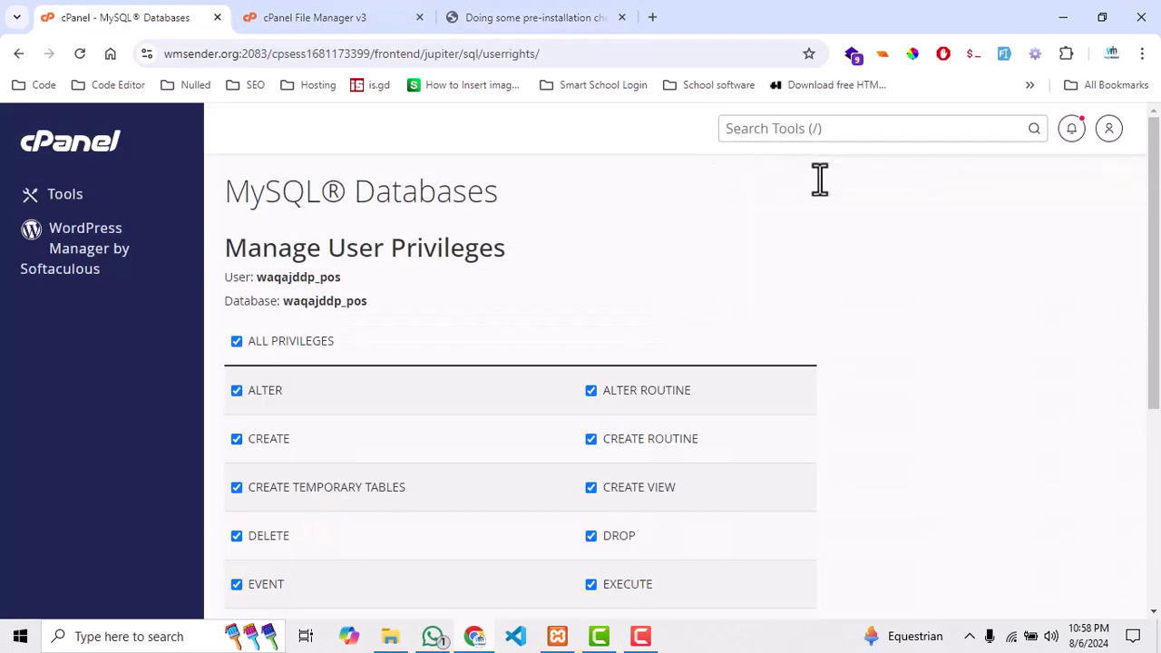
left_click(847, 129)
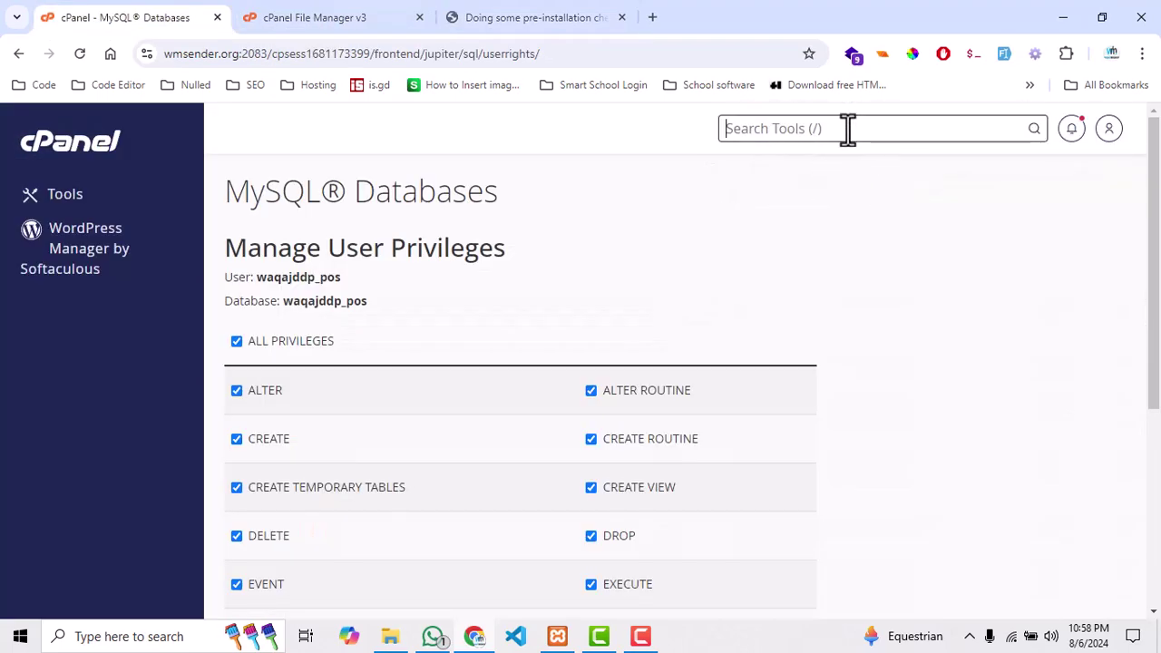
type("php")
left_click(749, 342)
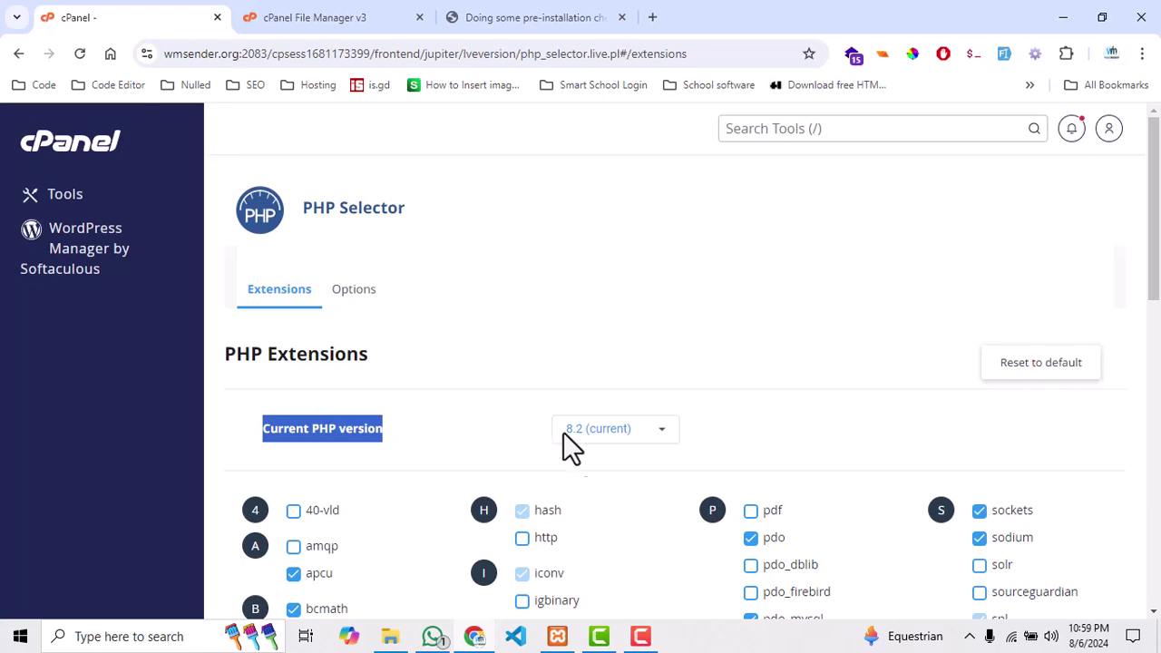
Confirm PHP 8.2 stays selected, review the enabled extensions, and return to the installer tab.
left_click(603, 444)
scroll(624, 453, "down", 2)
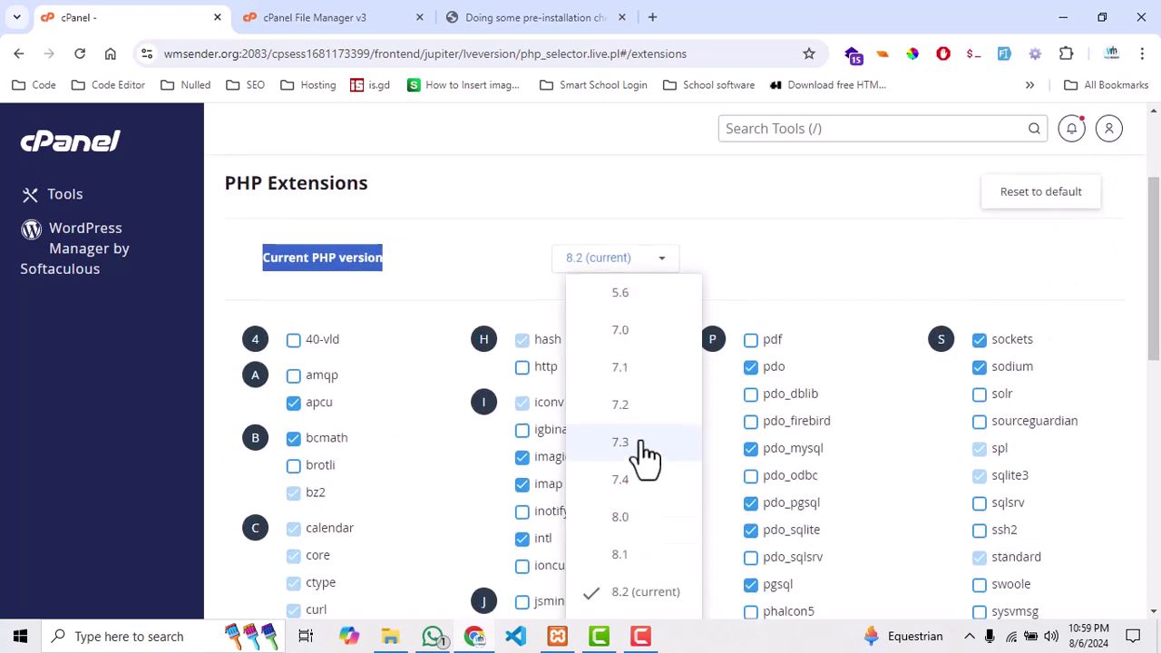
scroll(642, 481, "down", 3)
scroll(717, 291, "up", 4)
left_click(727, 285)
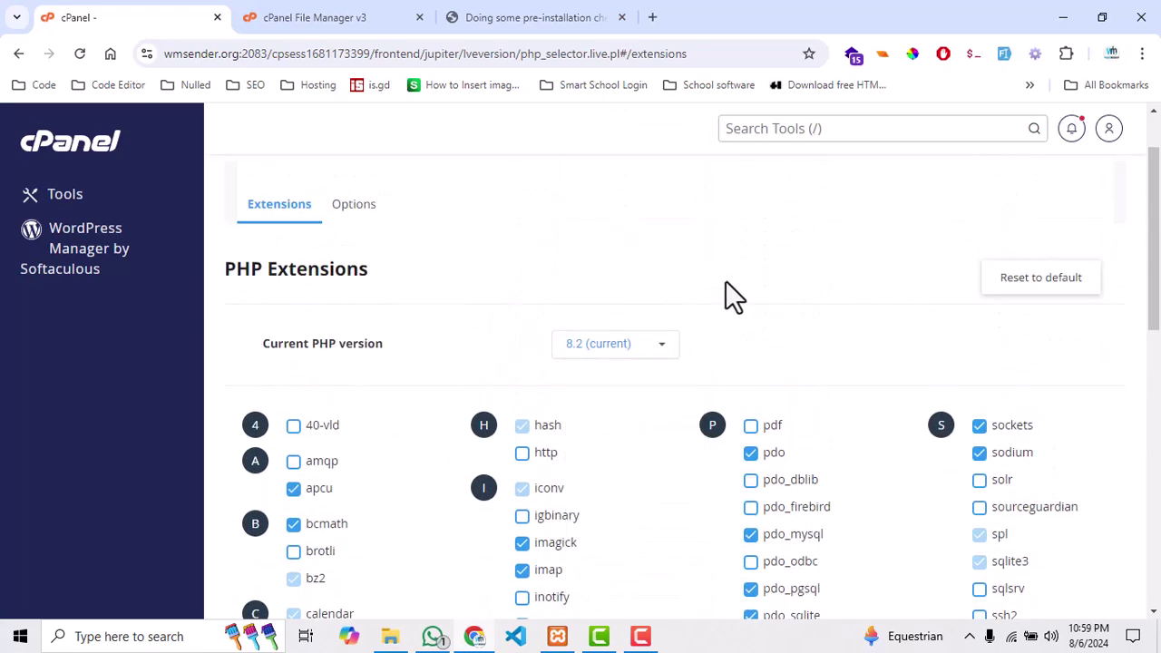
scroll(426, 258, "down", 3)
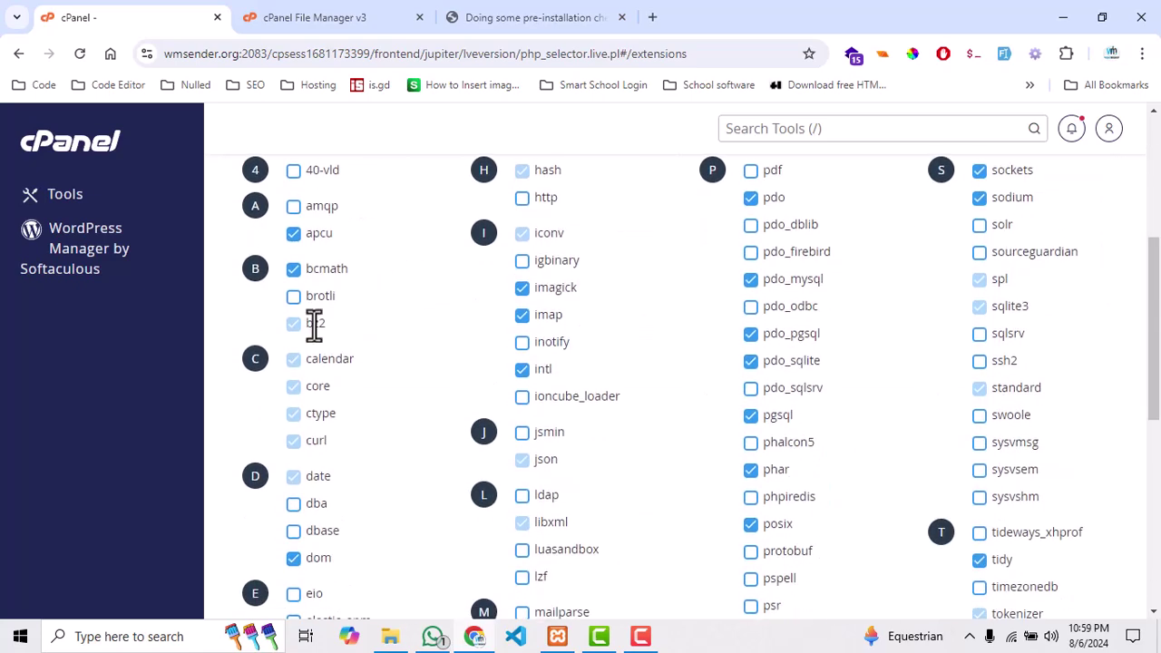
scroll(358, 317, "down", 3)
scroll(572, 354, "down", 3)
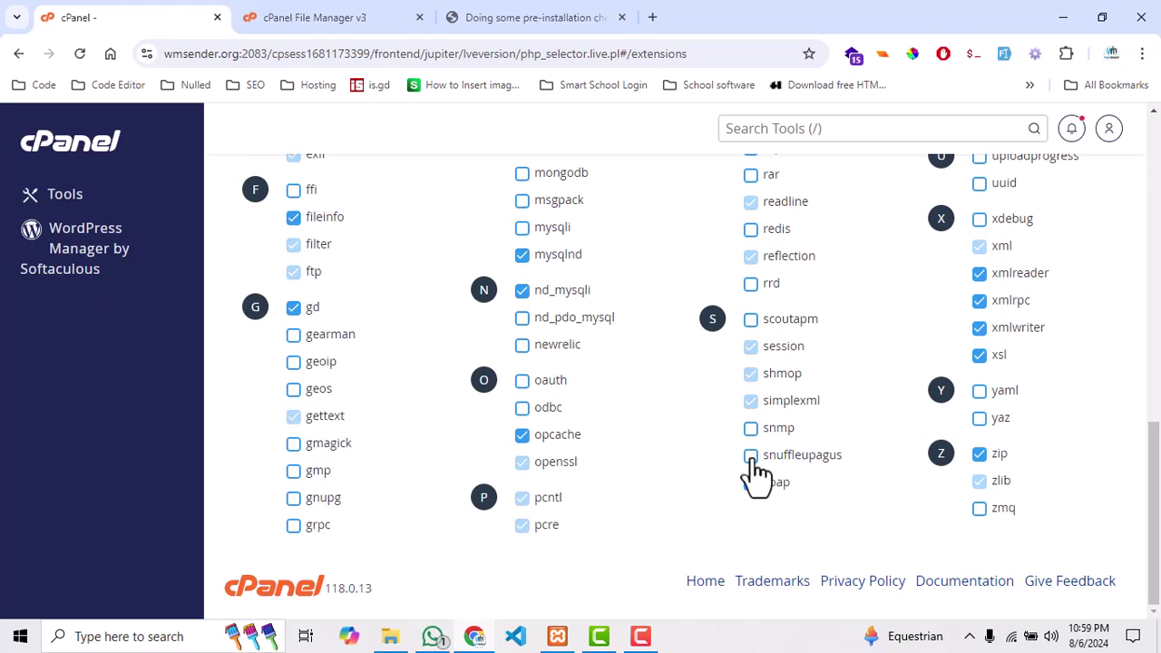
scroll(290, 456, "up", 10)
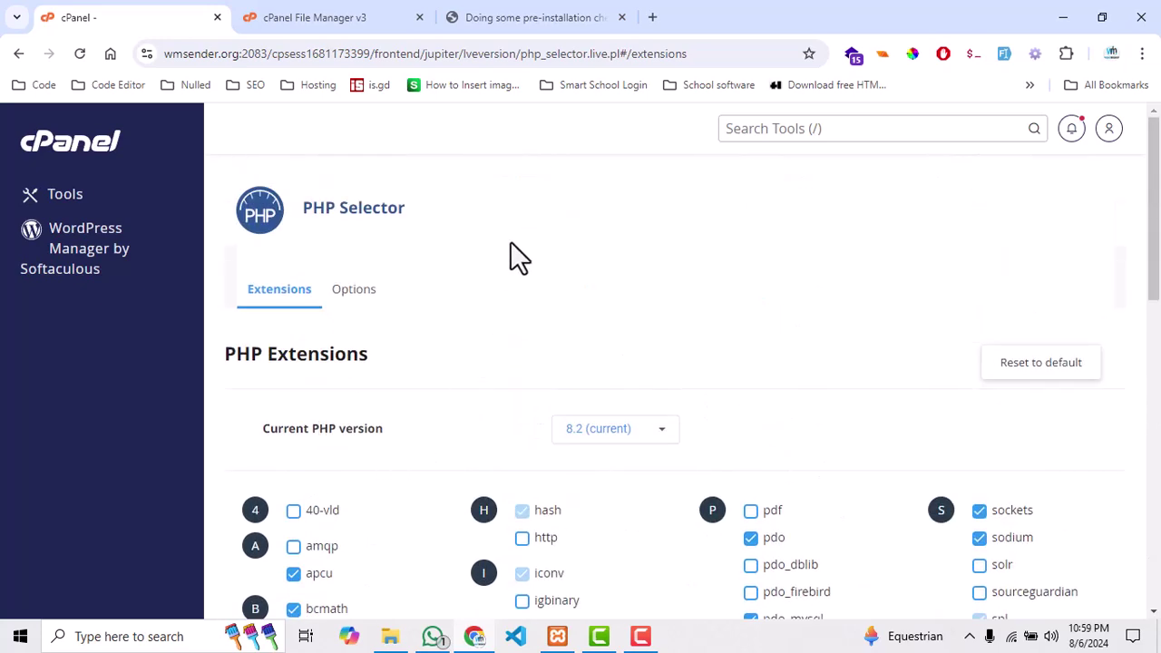
left_click(521, 17)
Advance to the Application Details step and fill Application Name from a saved entry.
scroll(635, 381, "down", 3)
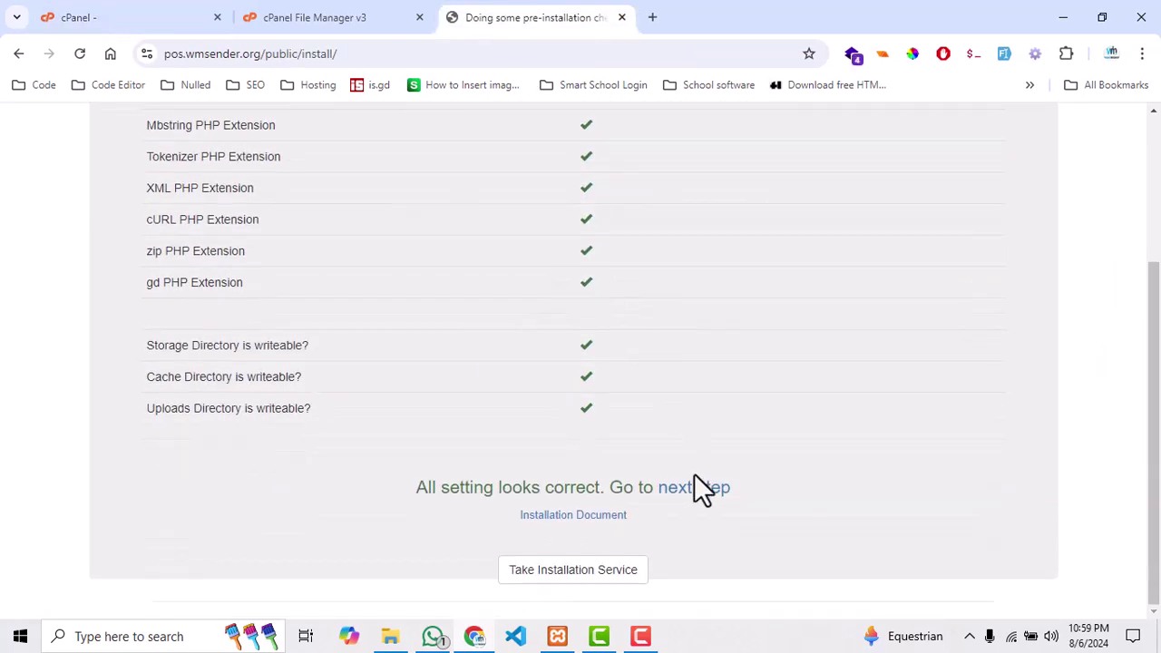
left_click(693, 491)
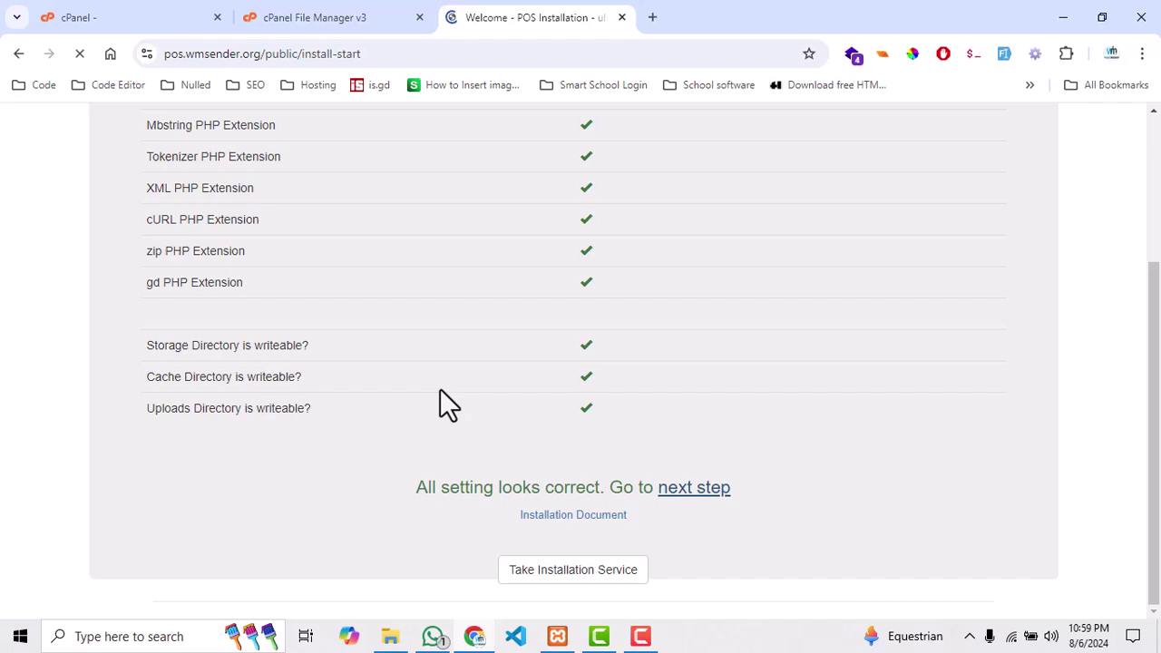
scroll(399, 281, "down", 3)
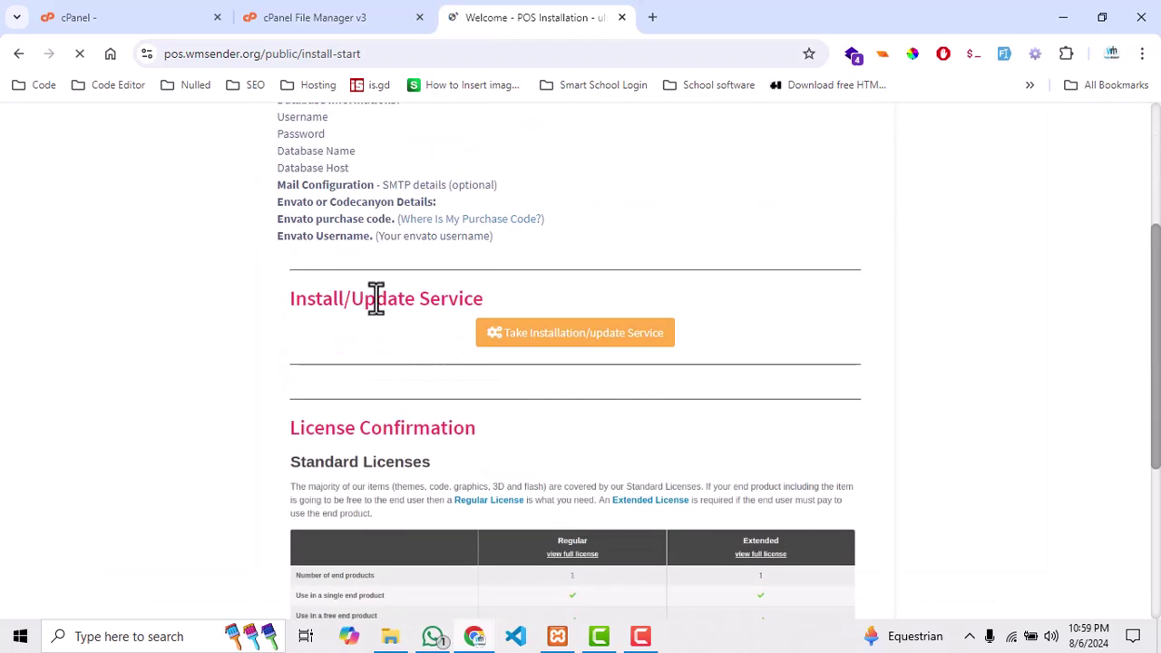
scroll(376, 299, "down", 4)
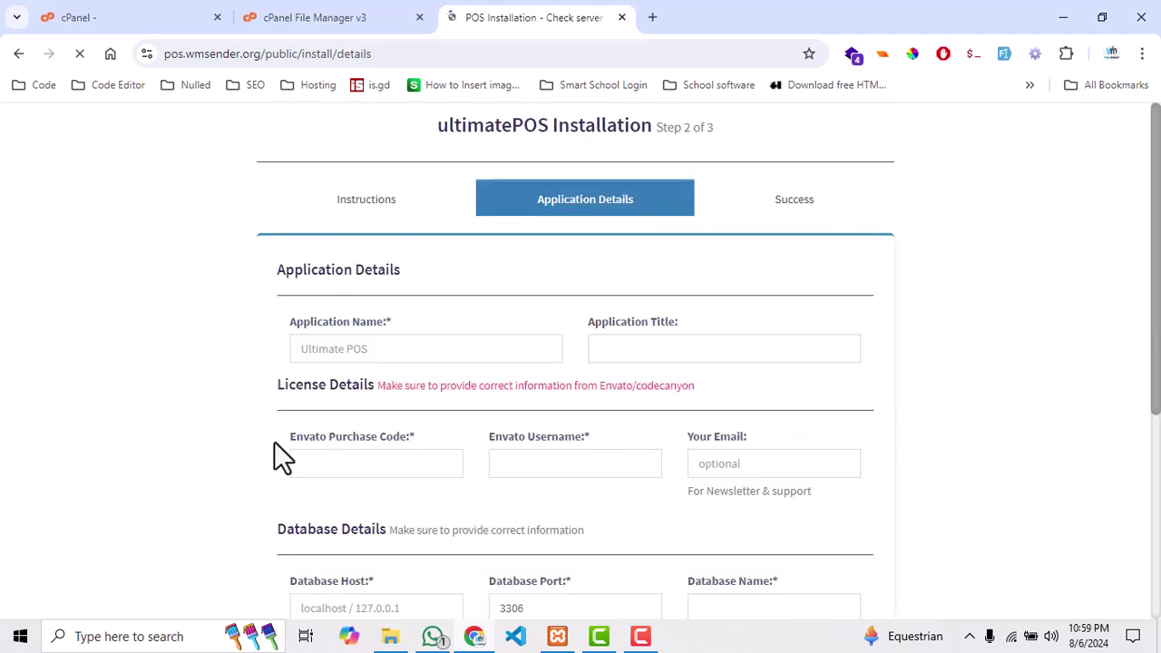
left_click(364, 350)
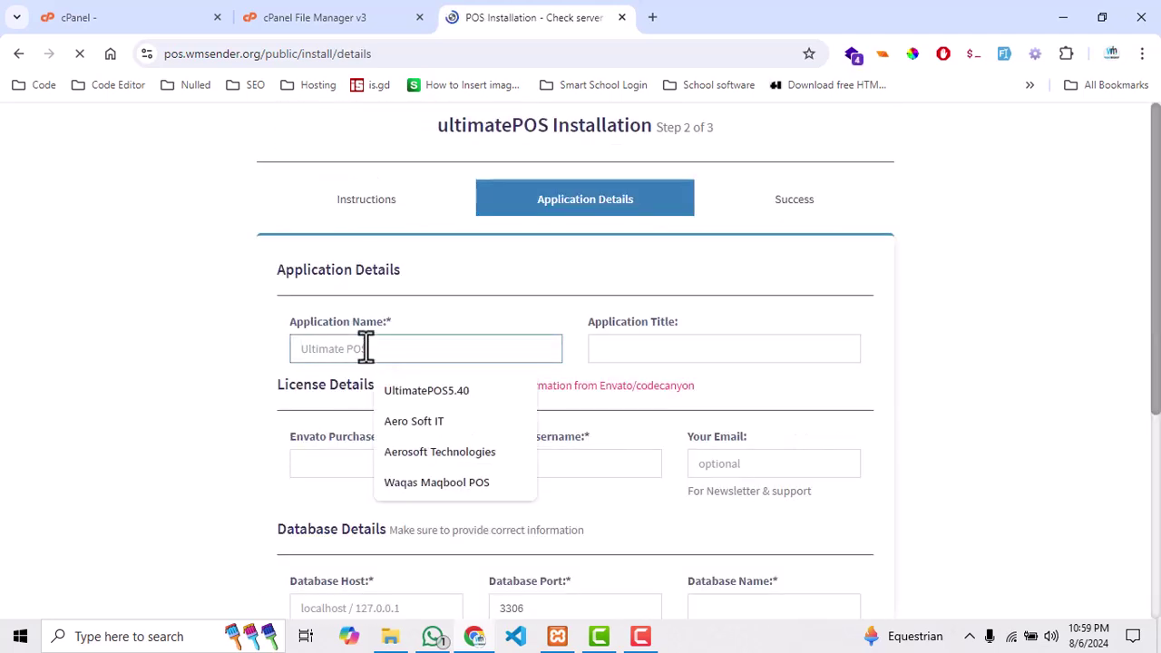
left_click(439, 485)
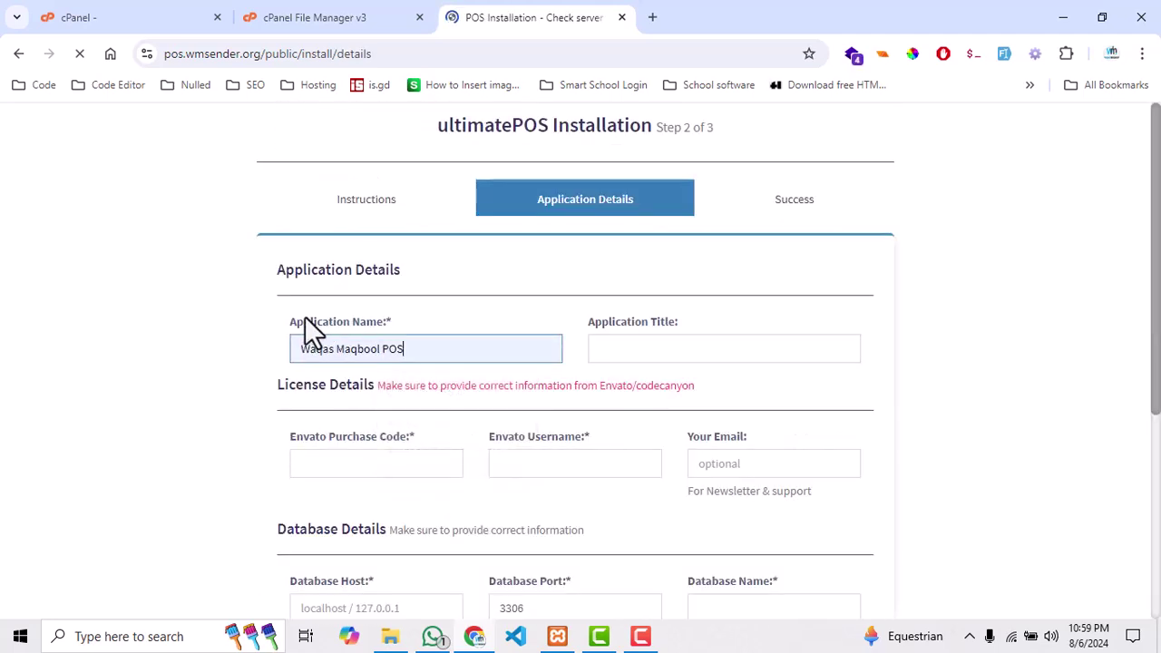
Copy the application name into the Application Title field.
left_click(606, 348)
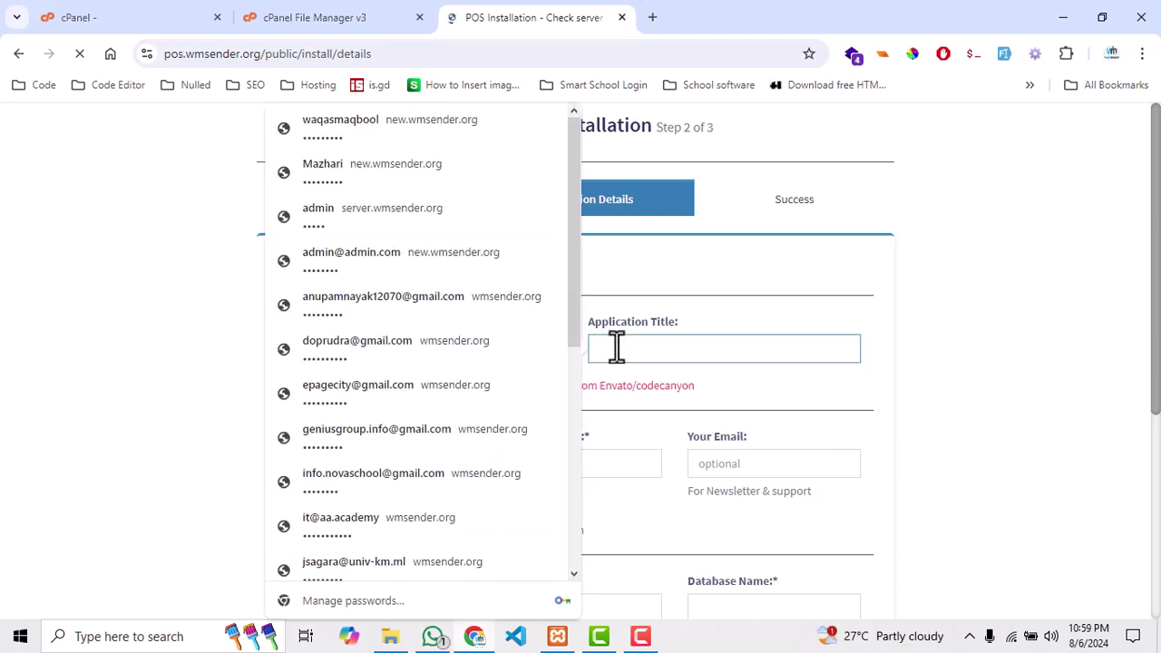
key("shift+Tab")
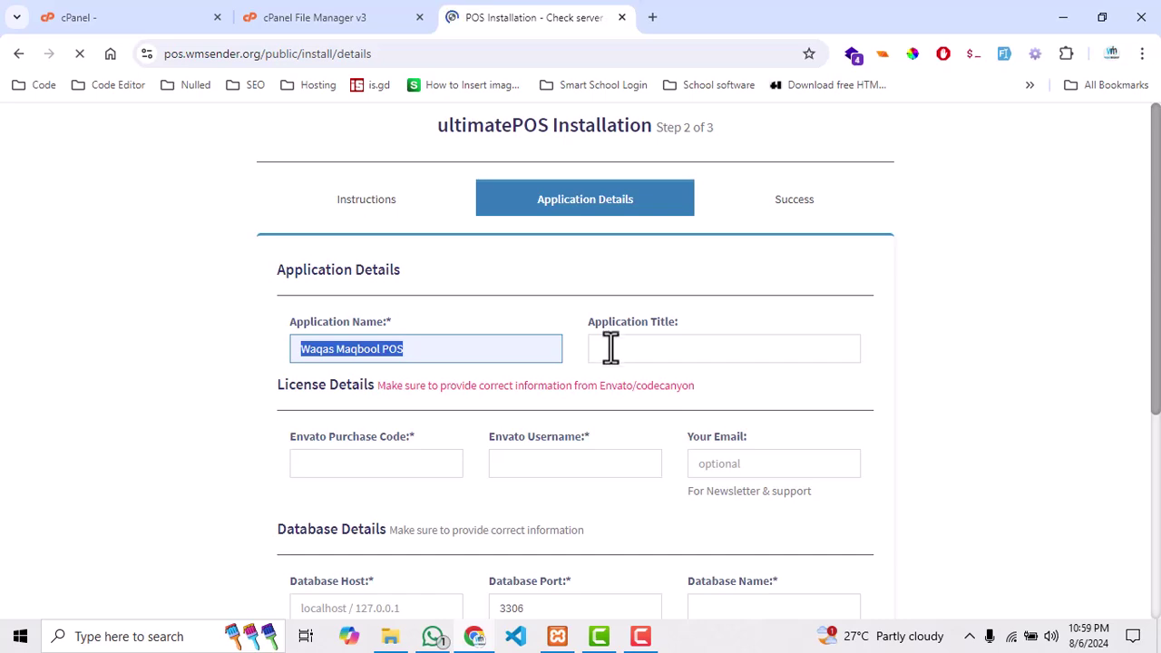
left_click(629, 343)
key("ctrl+v")
scroll(453, 327, "down", 2)
Enter placeholder Envato purchase code and username, and select the database port 3306.
left_click(370, 299)
type("sdfsd")
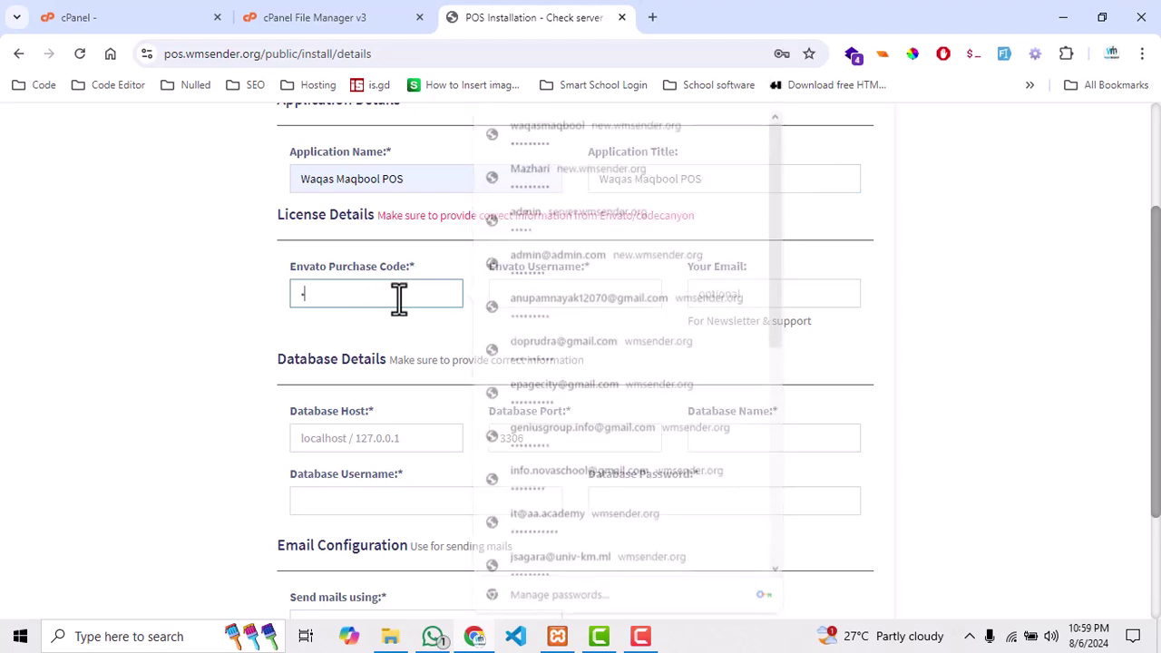
left_click(522, 297)
type("sdfsdf")
left_click(749, 298)
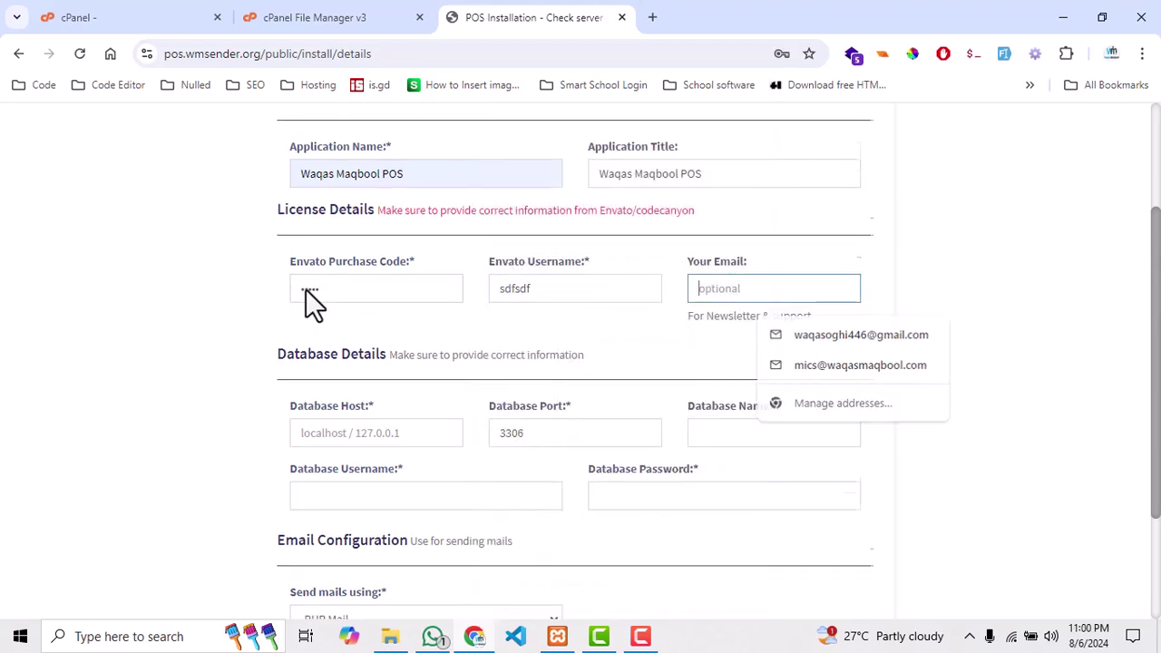
scroll(313, 283, "down", 2)
double_click(546, 271)
Set database host to localhost and Database Name to the created database's name.
left_click(415, 276)
left_click(443, 315)
left_click(737, 281)
key("ctrl+v")
left_click_drag(801, 272, 768, 272)
left_click_drag(523, 263, 496, 265)
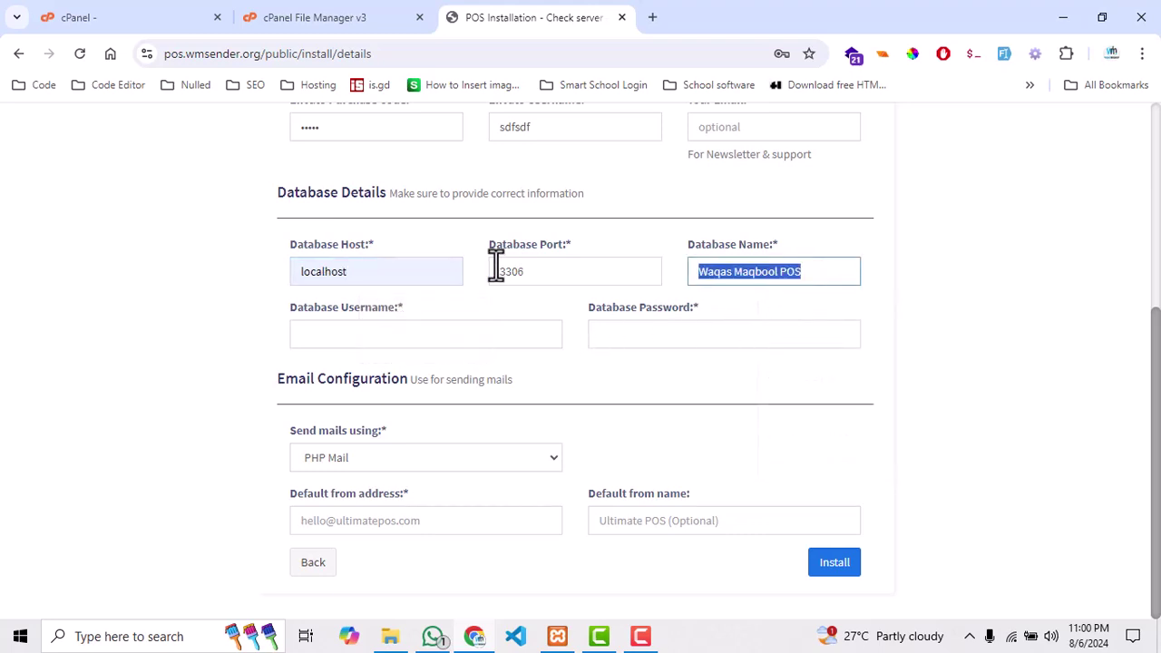
key("BackSpace")
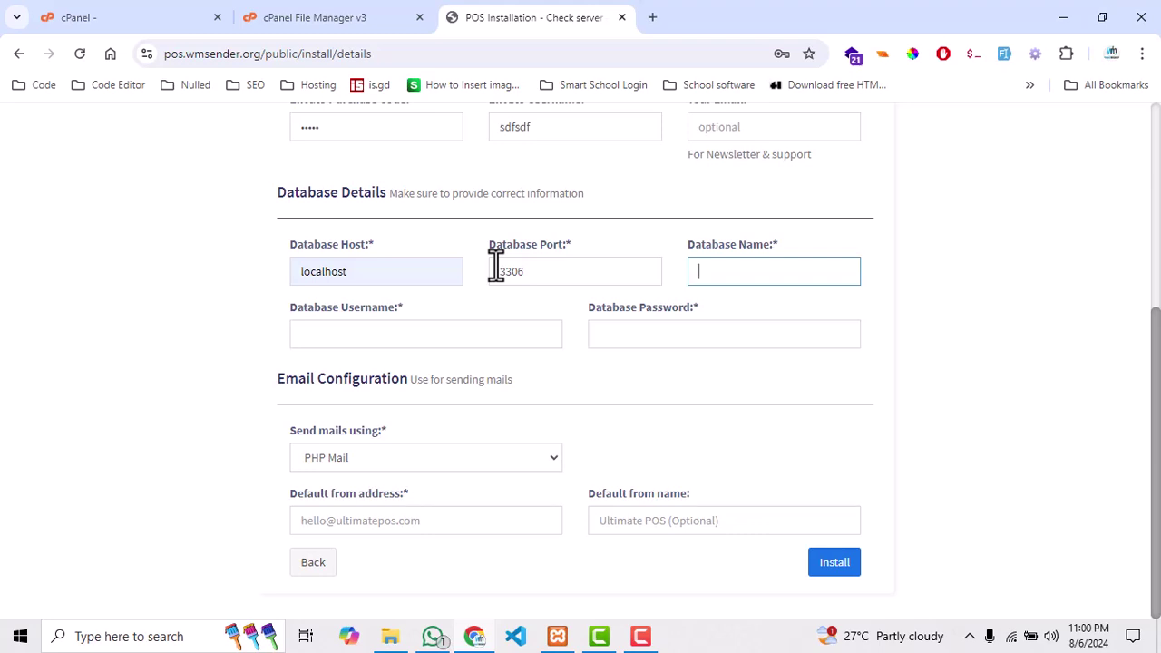
key("super+v")
left_click(753, 467)
Fill in the database username, password and saved sender address, then submit the installation.
key("ctrl+a")
key("ctrl+c")
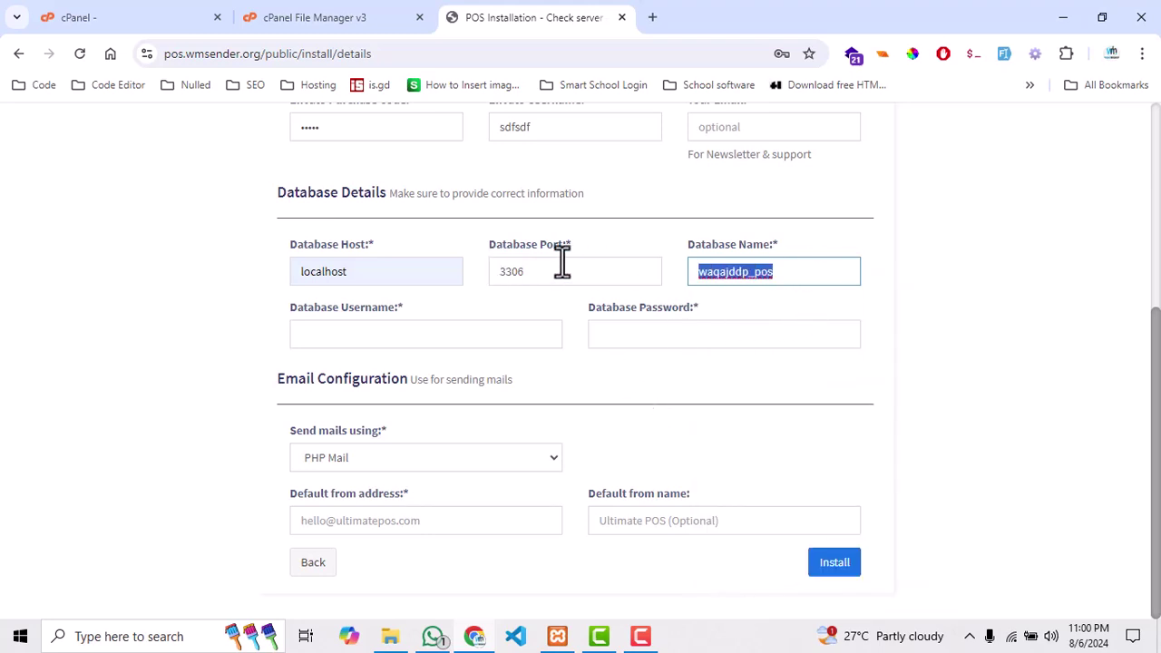
left_click(359, 333)
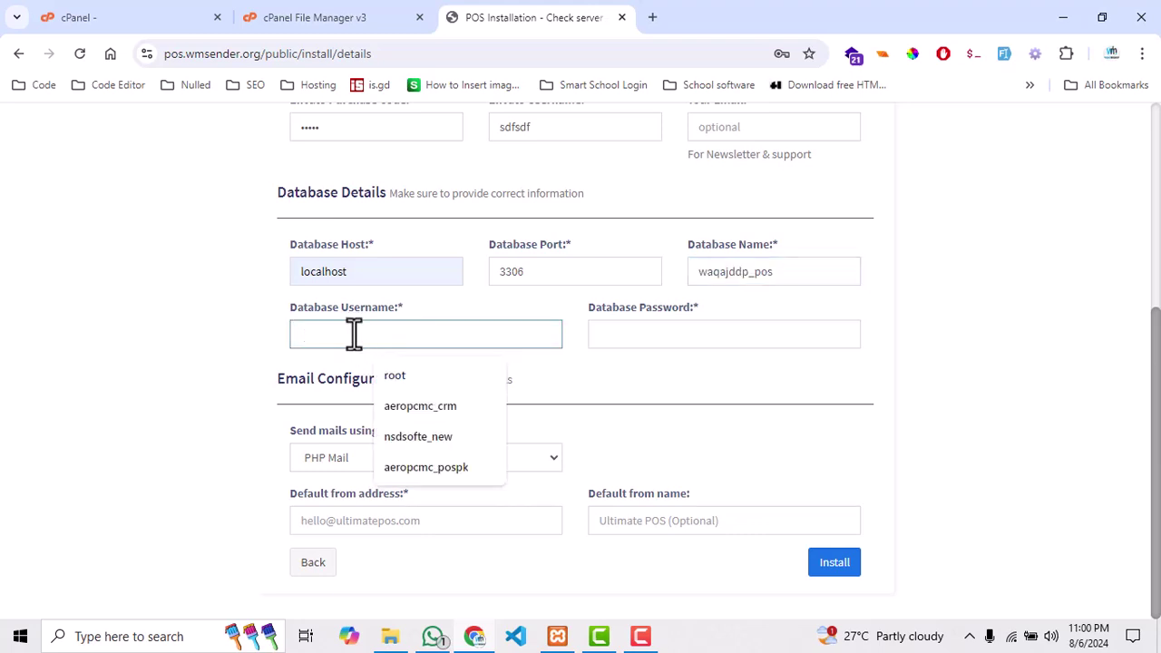
key("ctrl+v")
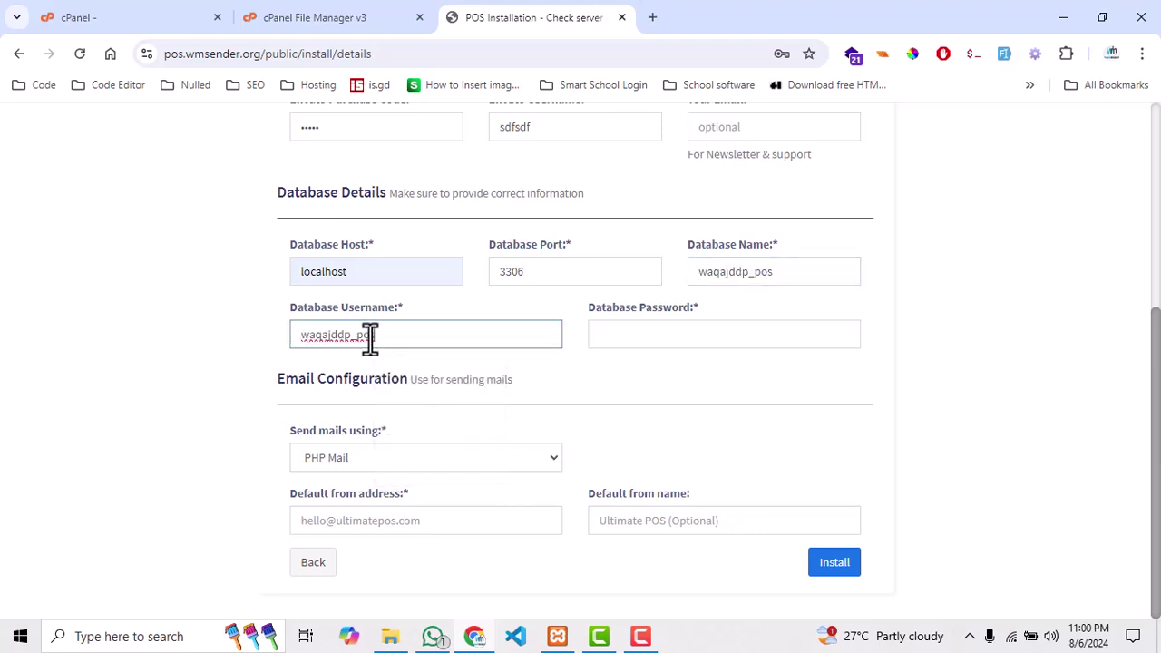
left_click(676, 336)
key("ctrl+v")
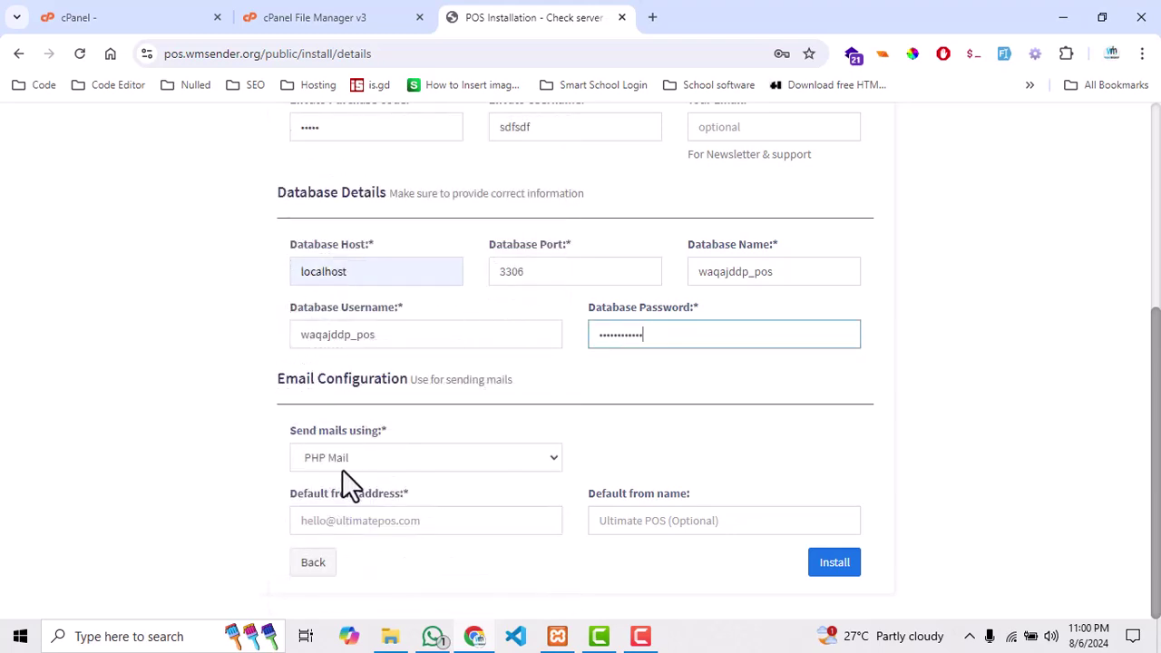
left_click(343, 521)
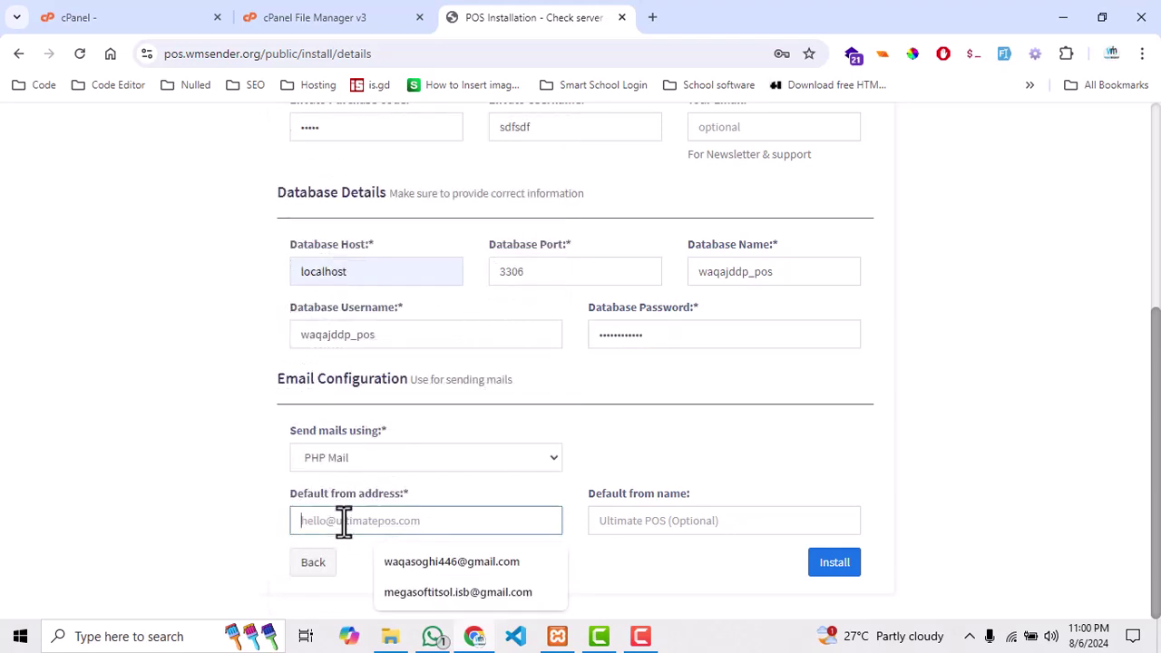
left_click(406, 566)
left_click(839, 567)
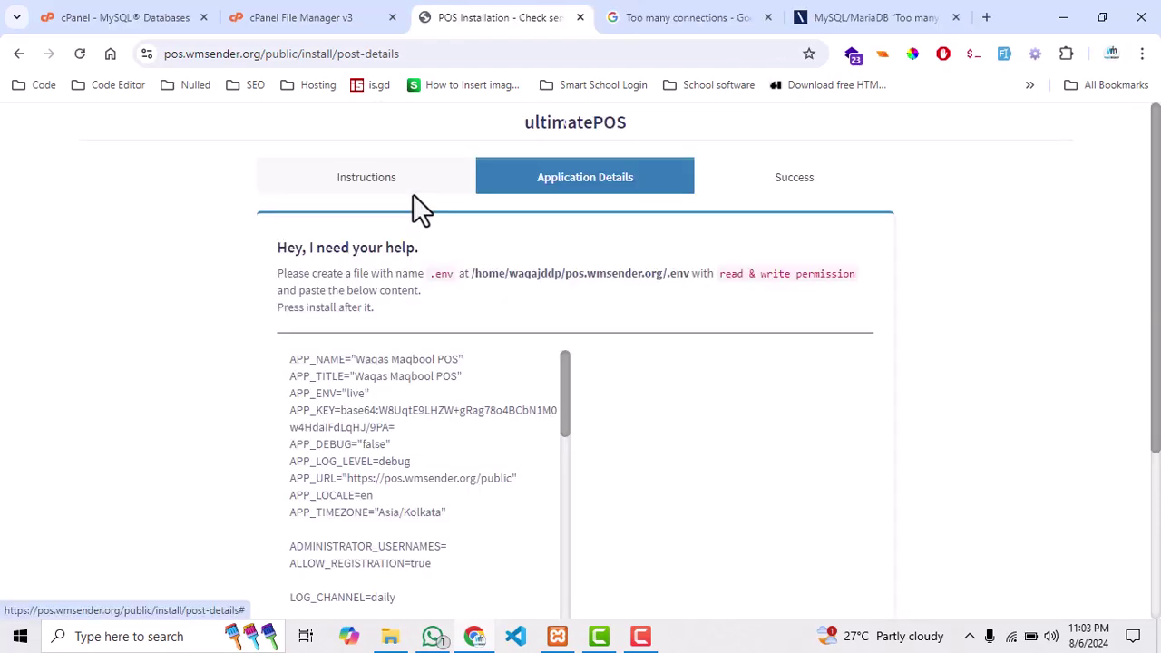
Copy the entire generated .env configuration and return to cPanel File Manager.
scroll(266, 299, "down", 1)
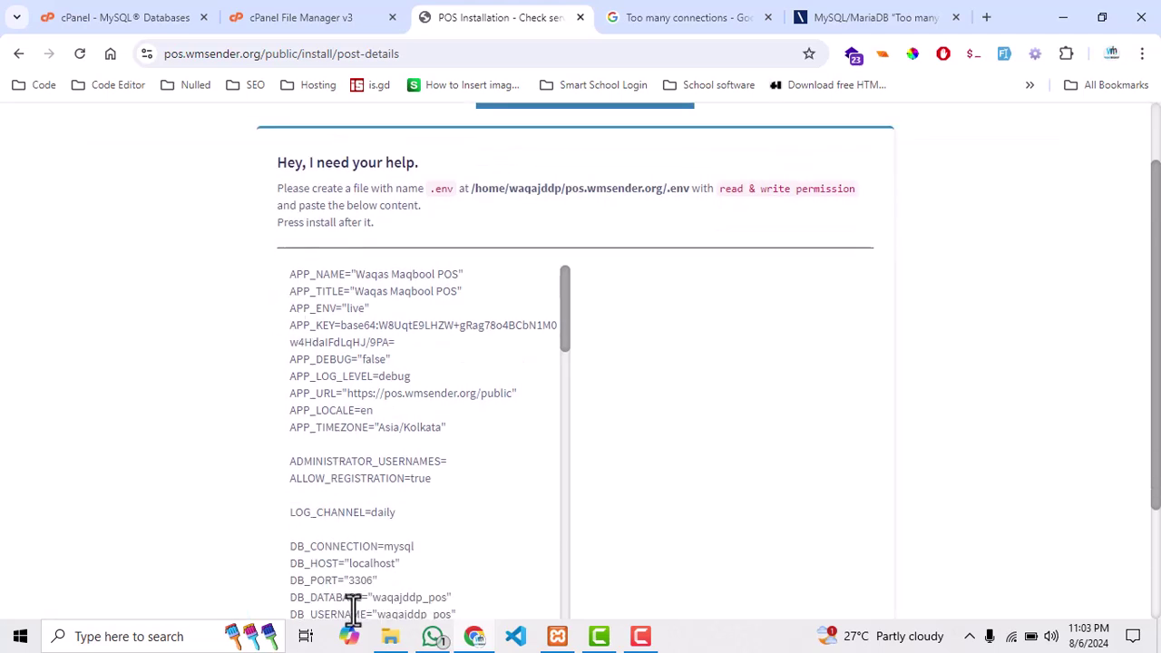
triple_click(294, 280)
left_click(290, 274)
left_click_drag(289, 273, 453, 526)
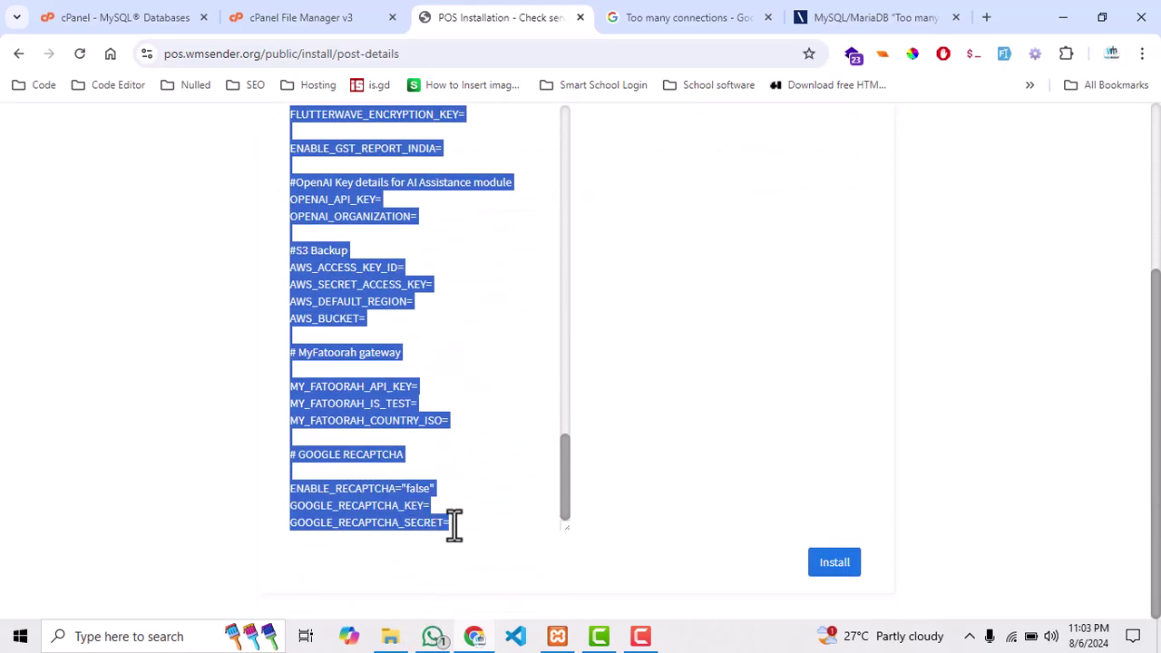
right_click(350, 410)
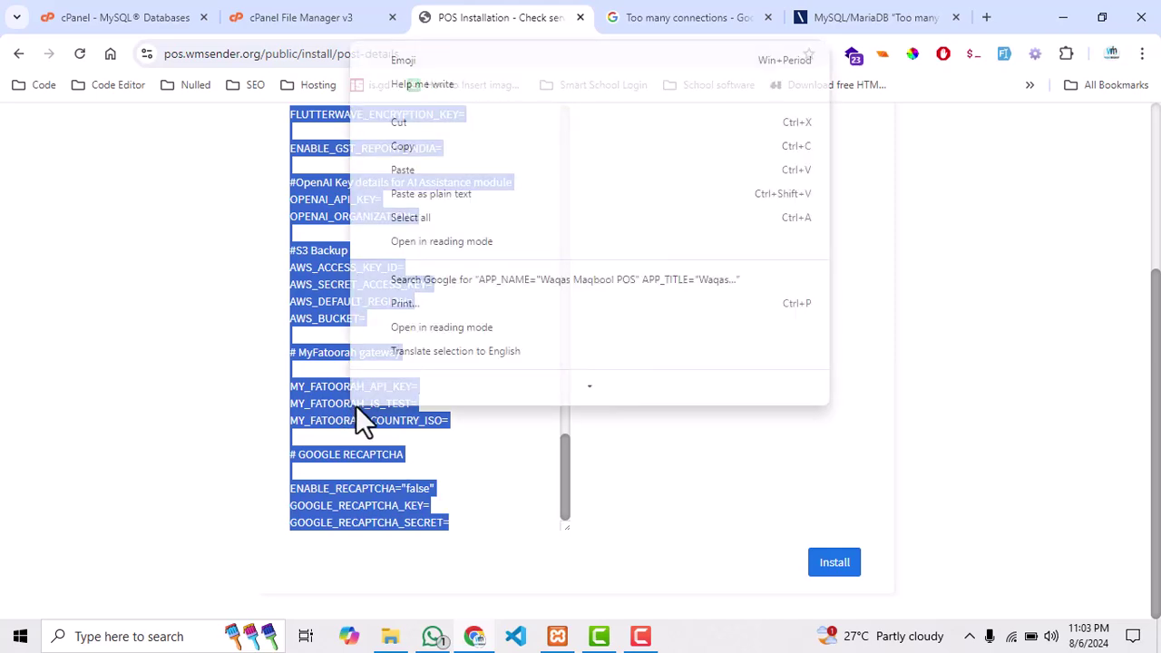
left_click(398, 159)
key("ctrl+shift+Tab")
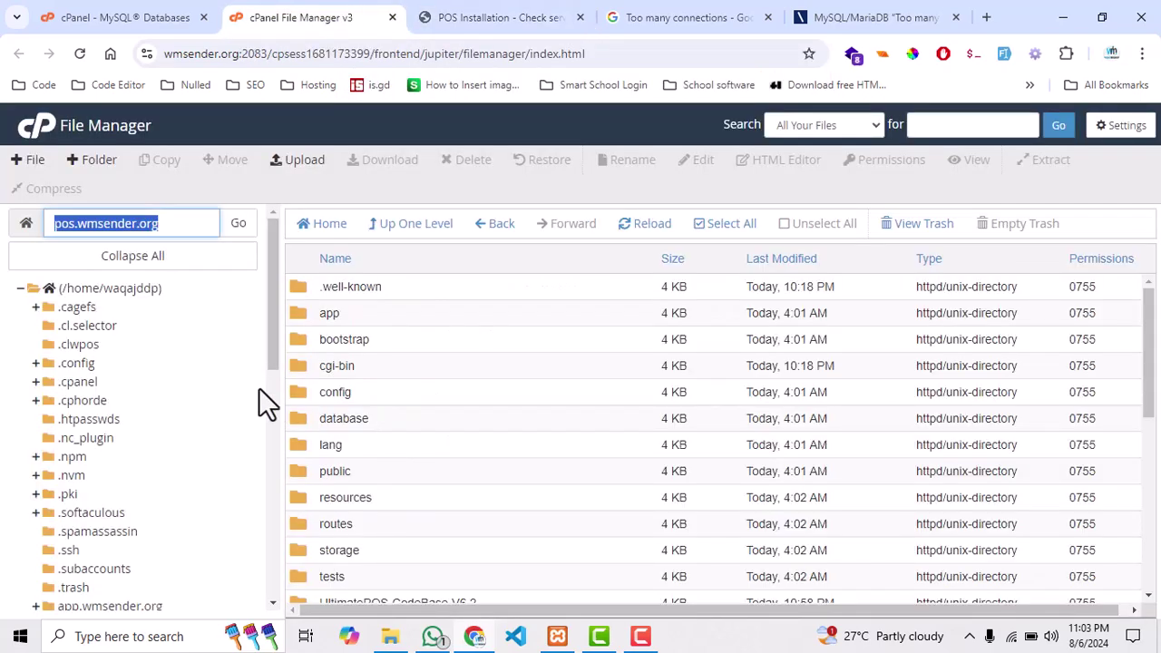
Create a new empty file named .env in the pos.wmsender.org folder.
scroll(432, 480, "down", 10)
scroll(431, 484, "up", 10)
left_click(33, 160)
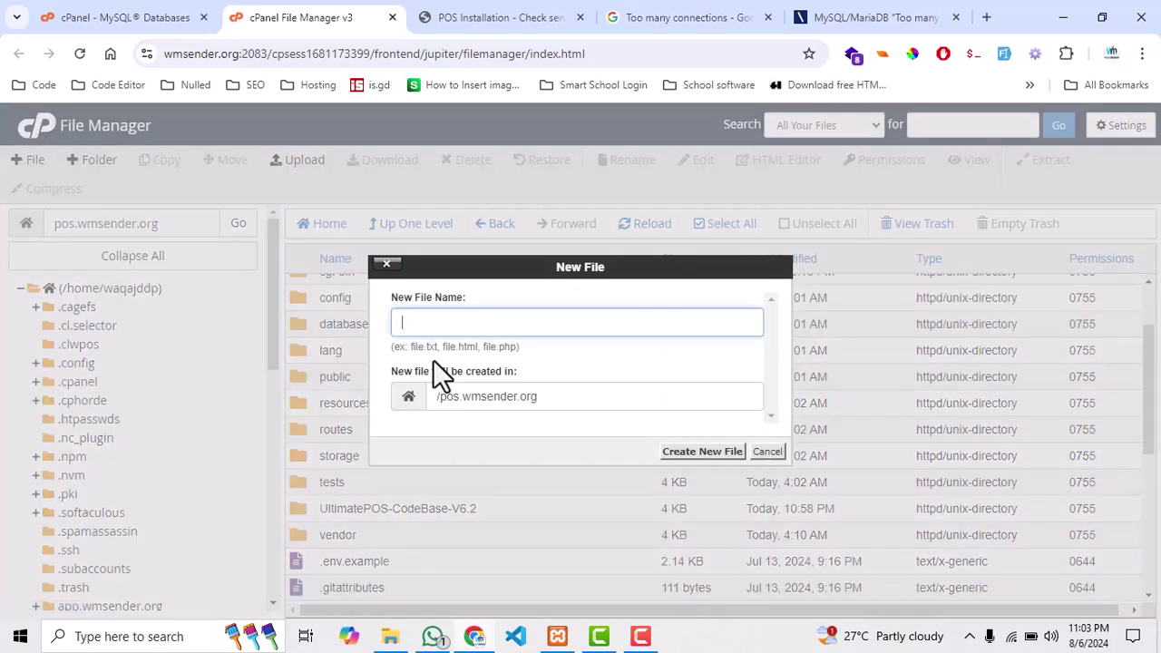
type(".env")
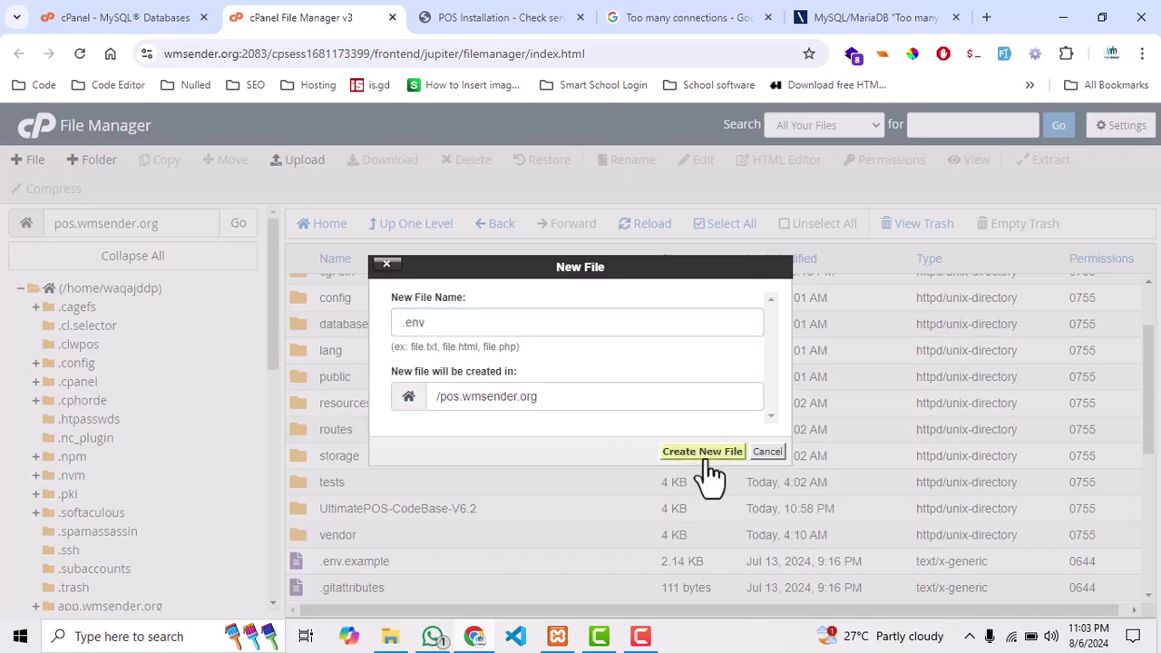
left_click(706, 462)
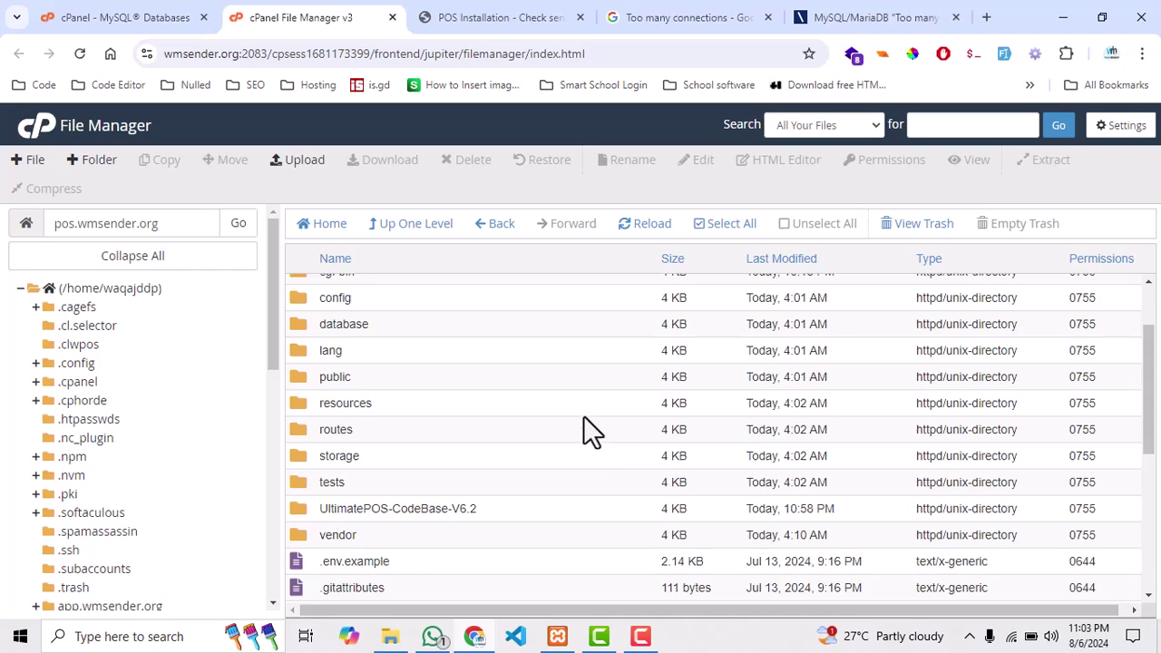
Select the new .env file, check the hidden-files preference, and choose Edit.
scroll(435, 380, "down", 5)
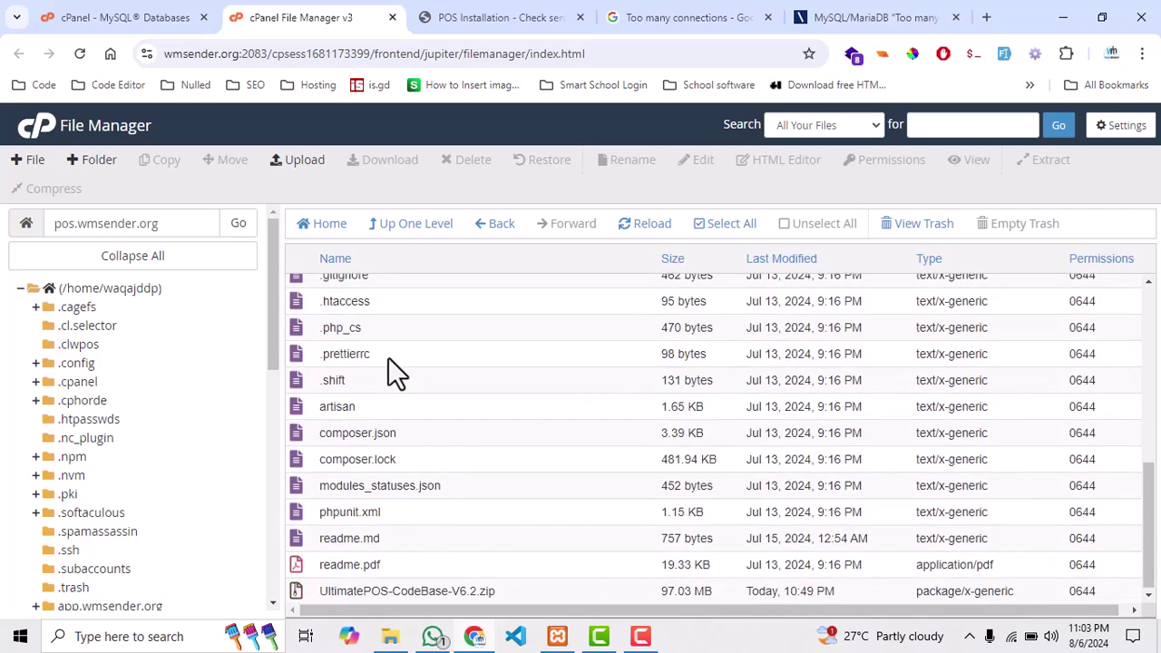
scroll(345, 363, "up", 2)
scroll(354, 412, "up", 1)
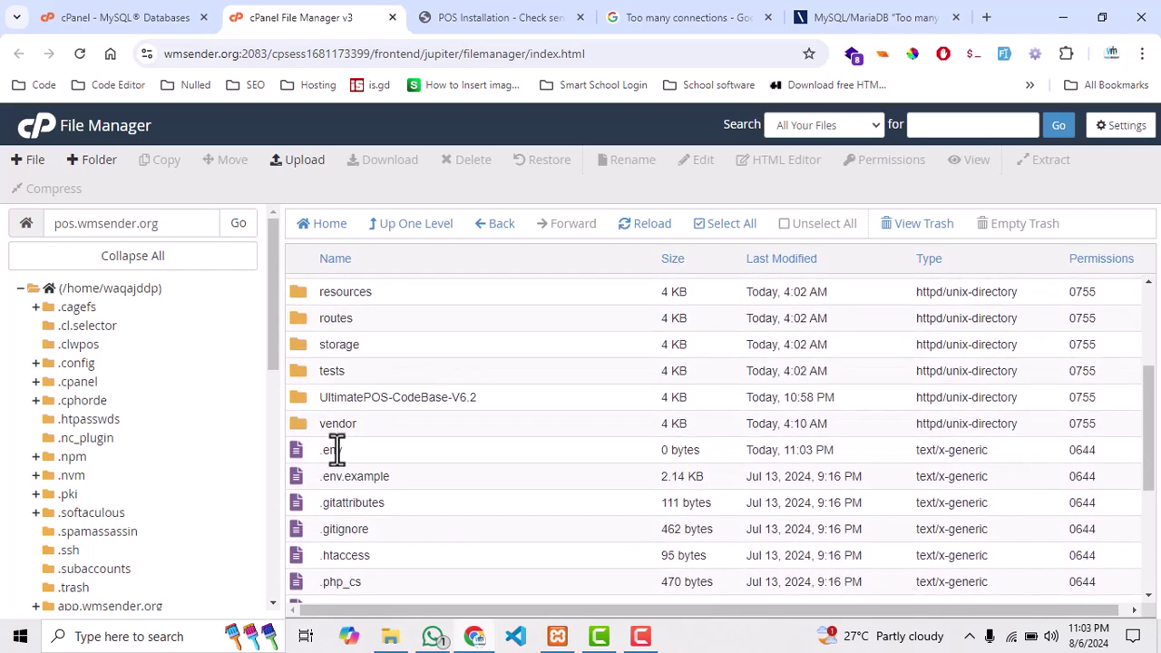
left_click(337, 449)
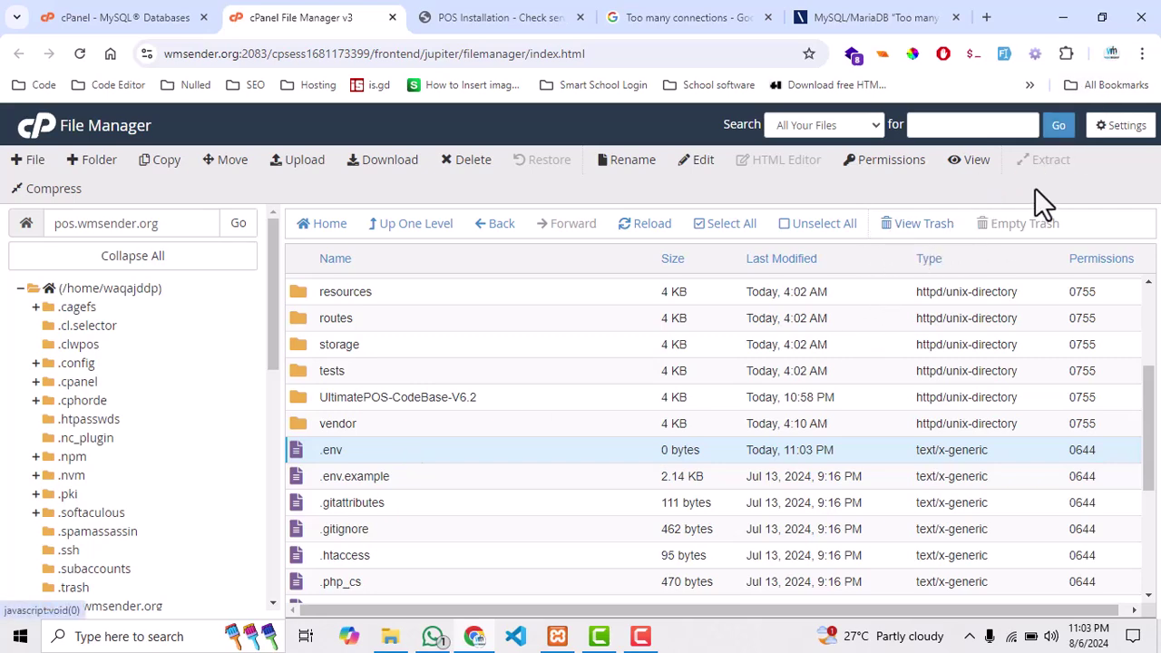
left_click(1130, 137)
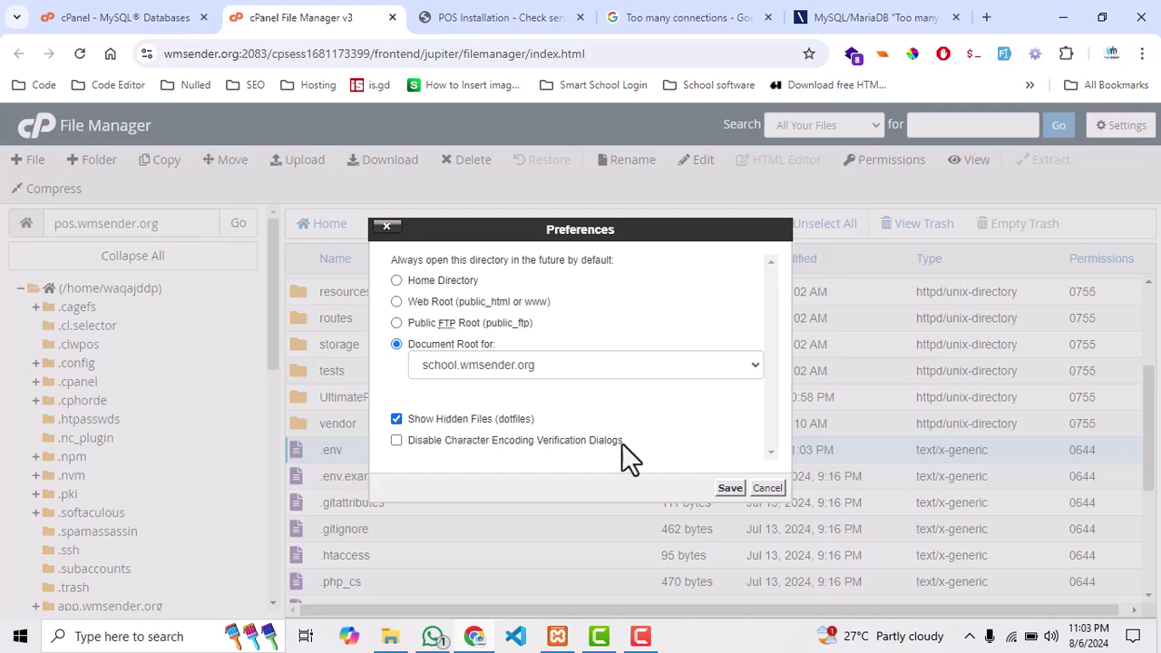
left_click(767, 489)
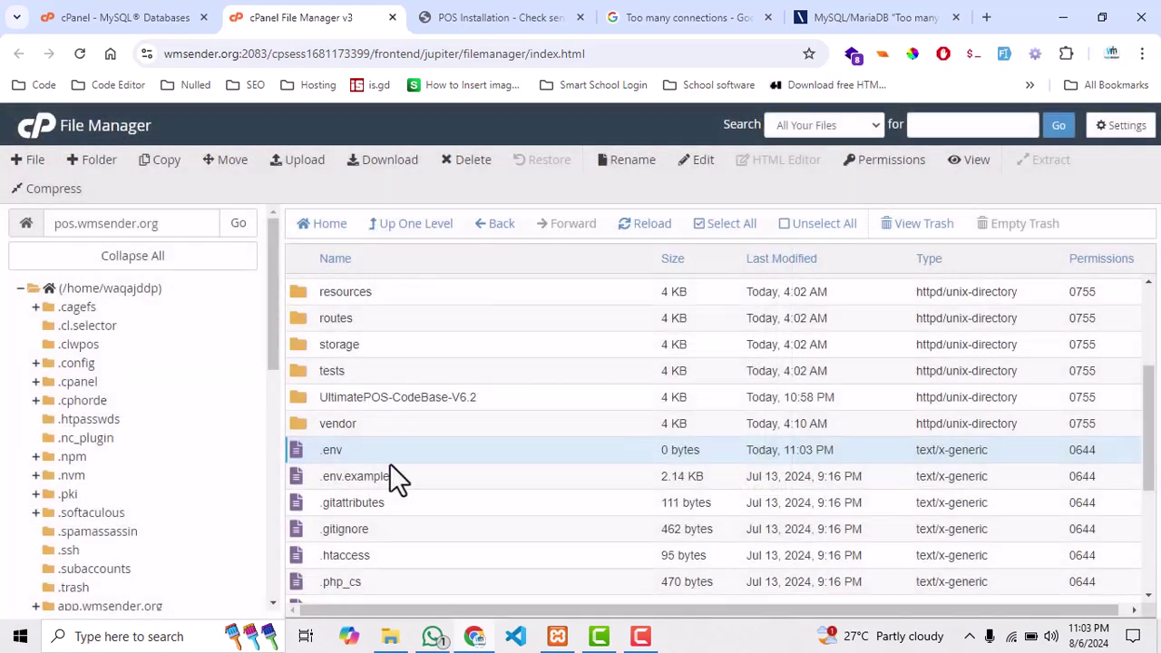
right_click(347, 454)
left_click(386, 444)
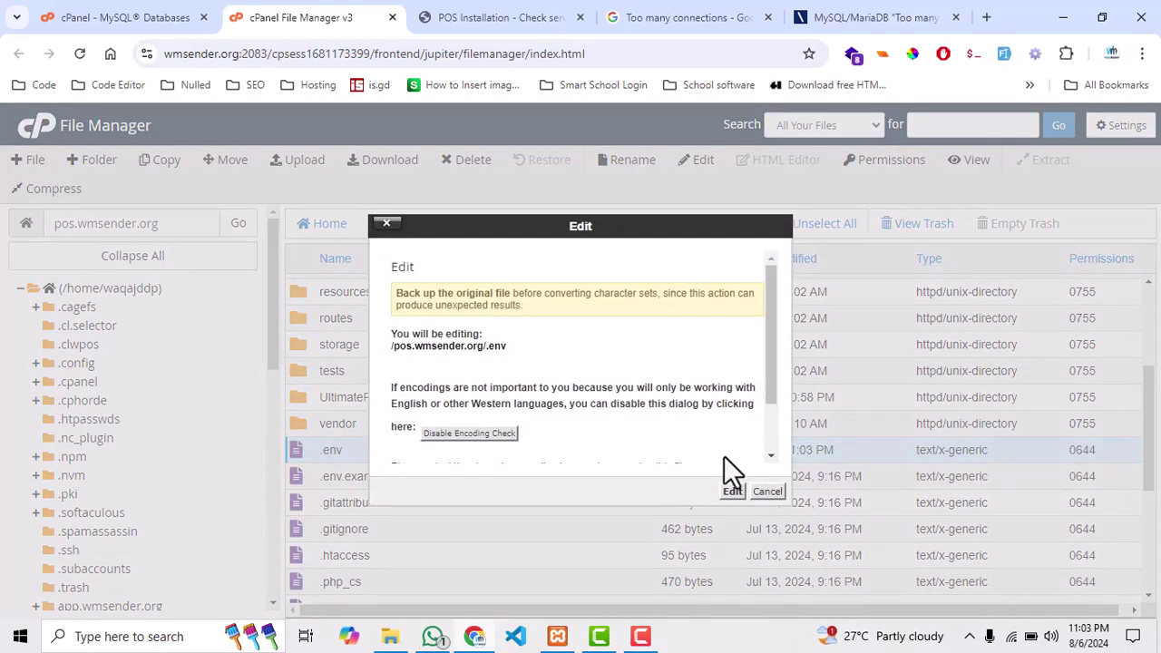
Paste the copied configuration into .env, save it, and return to the POS installer.
left_click(733, 488)
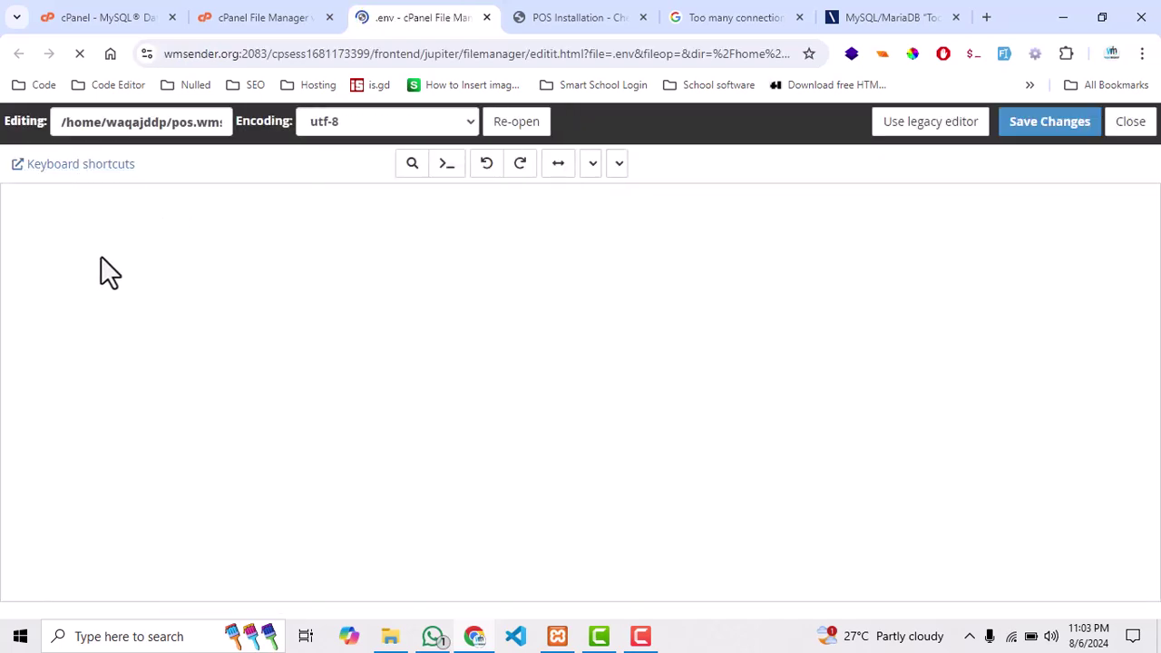
right_click(85, 222)
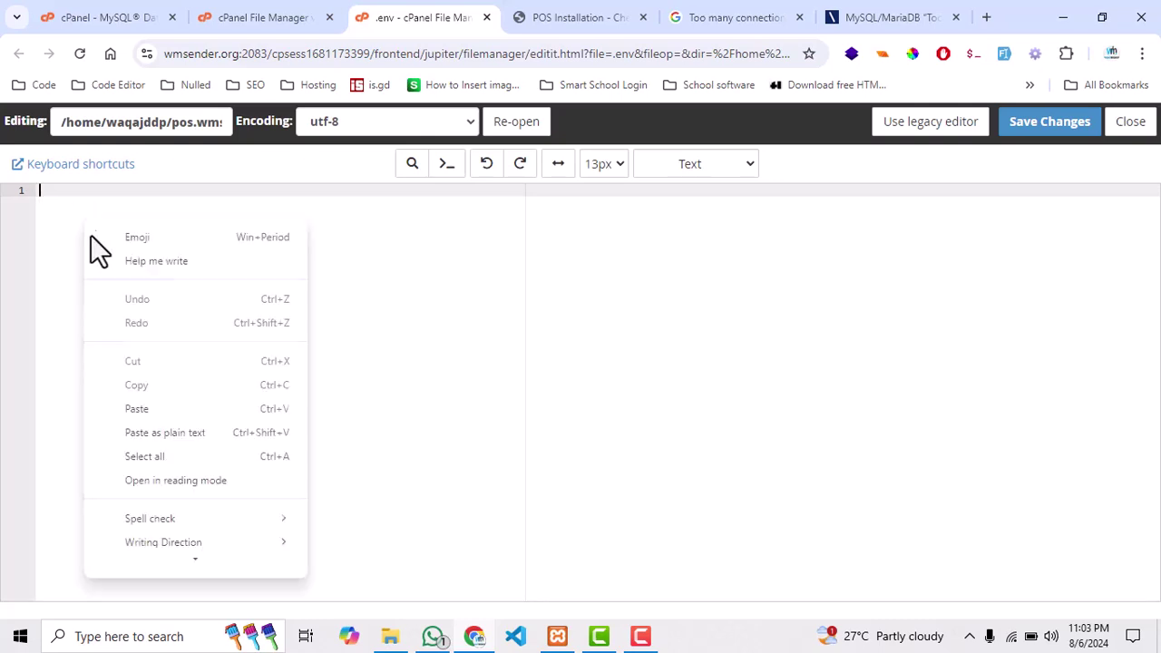
left_click(149, 430)
left_click(1055, 129)
scroll(340, 309, "up", 10)
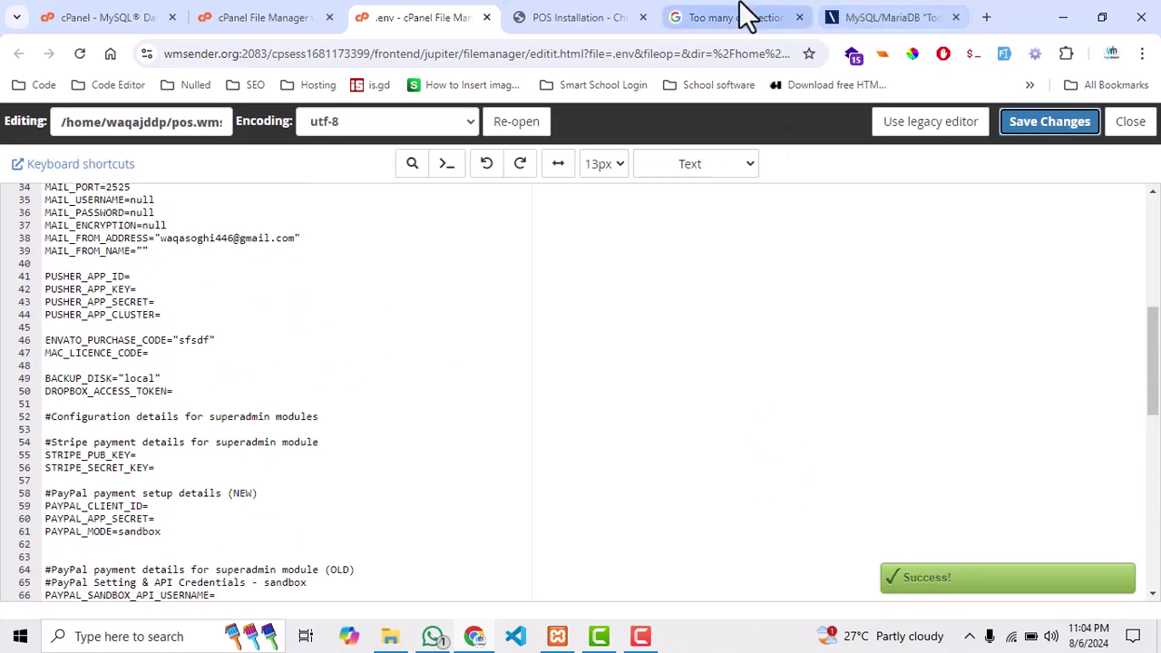
left_click(565, 13)
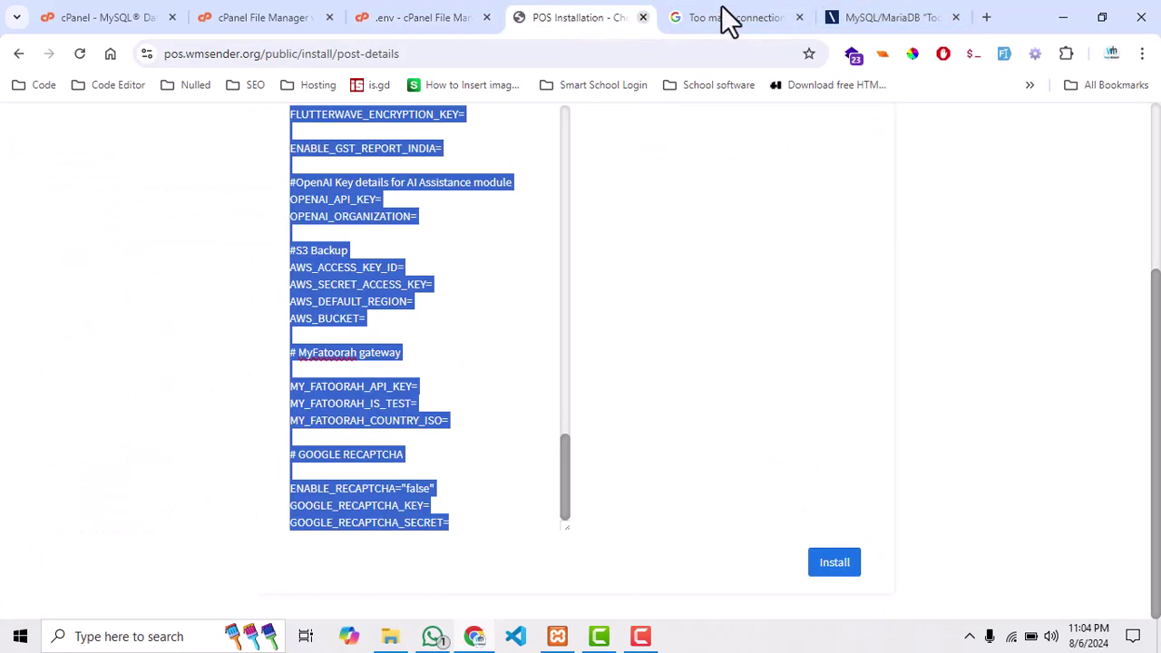
Close the two leftover search tabs, run Install to reach the success page, and close the .env editor tab.
left_click(800, 17)
left_click(800, 18)
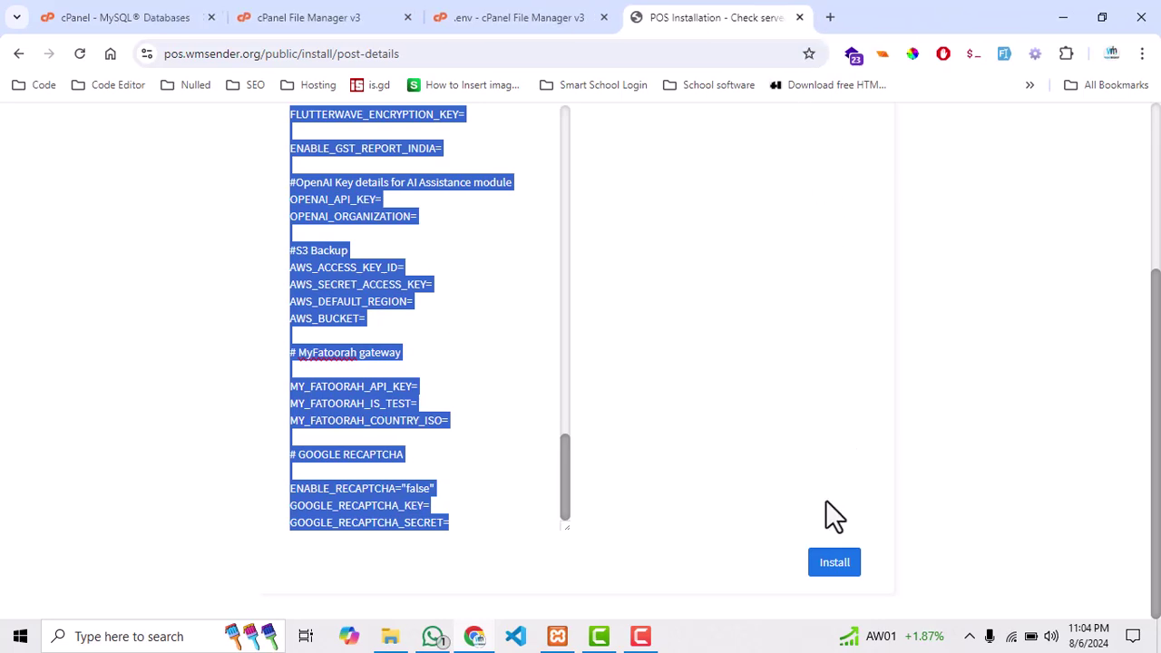
left_click(836, 579)
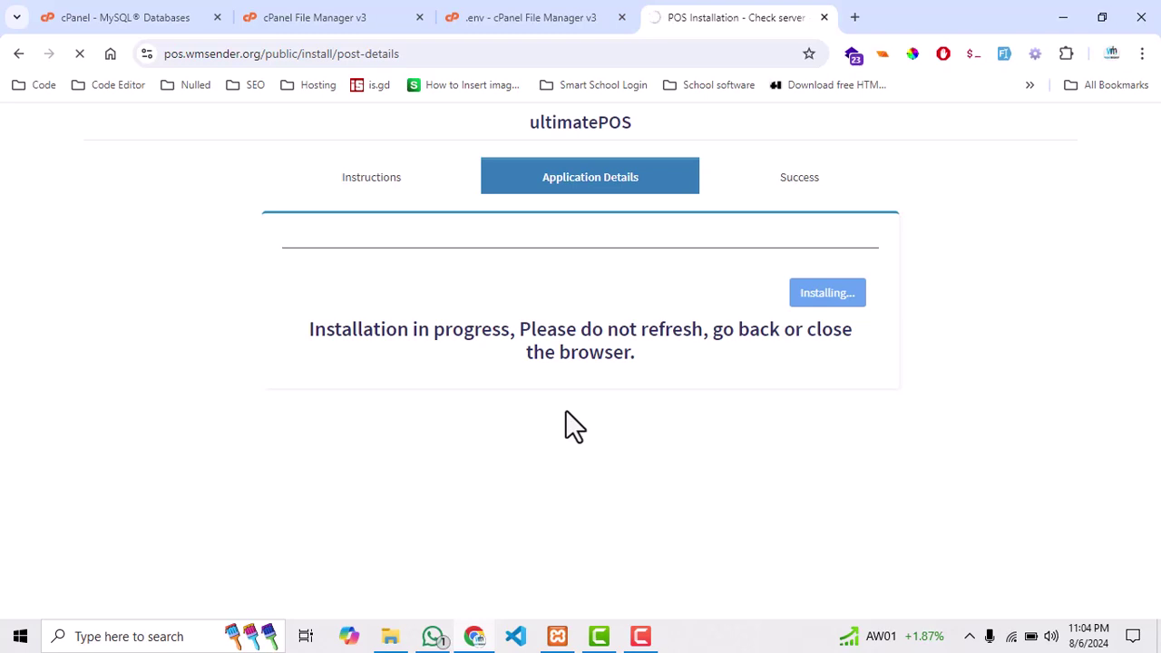
left_click(622, 18)
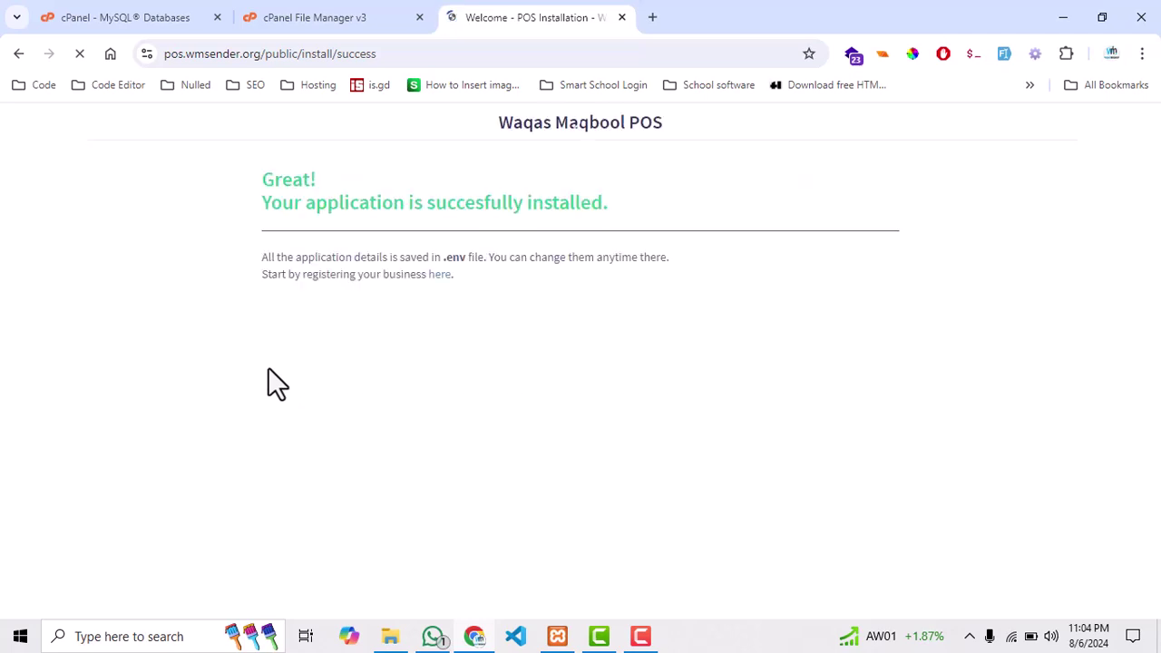
Open the business registration page and clear the wrongly pasted Business Name.
left_click(434, 276)
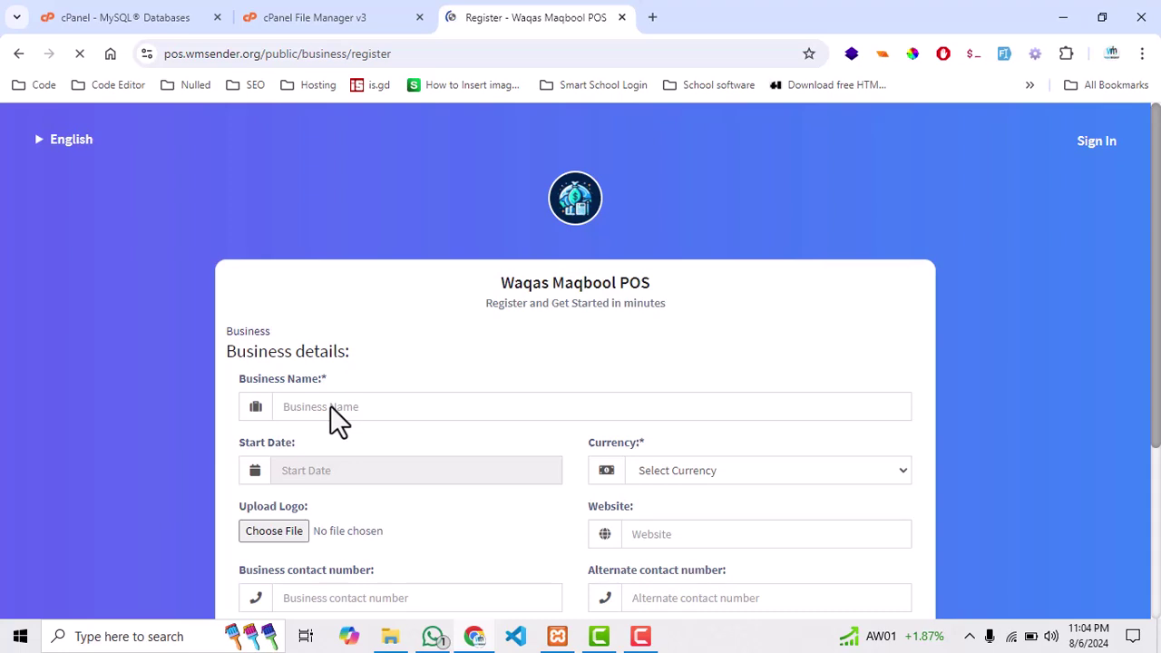
left_click(330, 406)
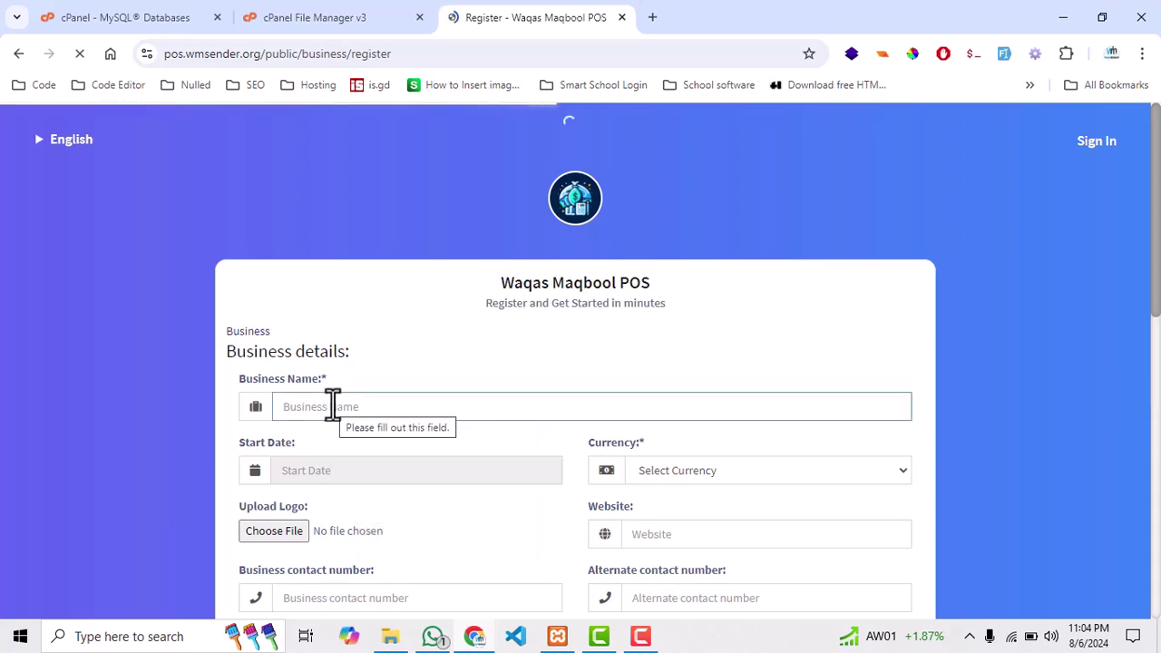
left_click(363, 485)
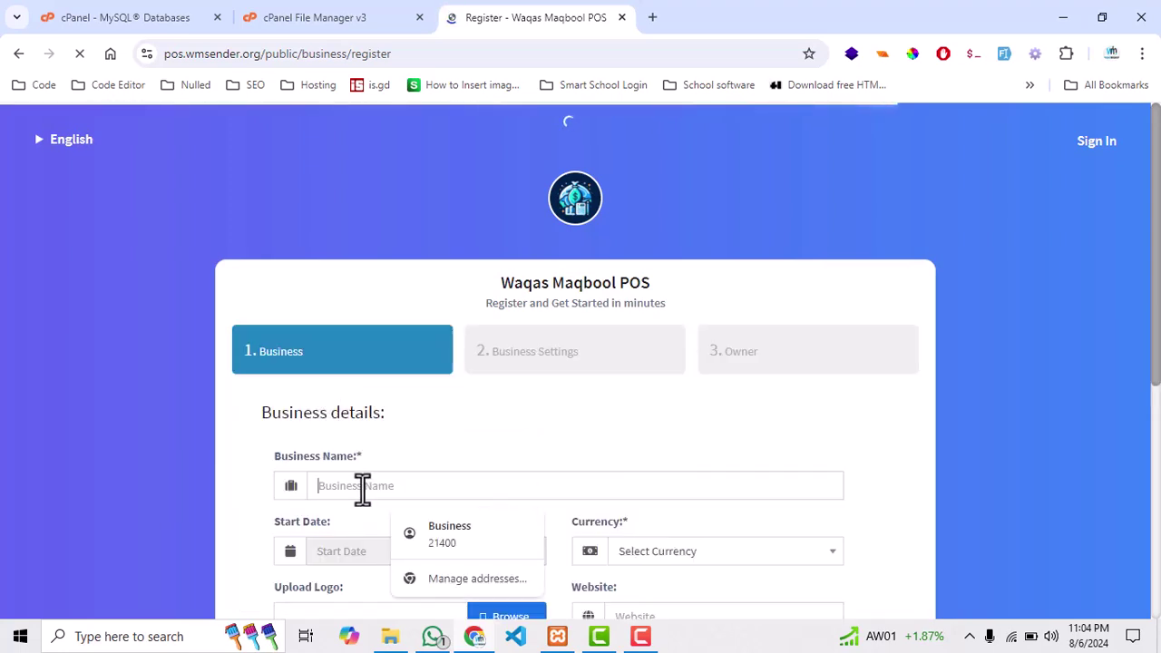
key("ctrl+v")
key("ctrl+a")
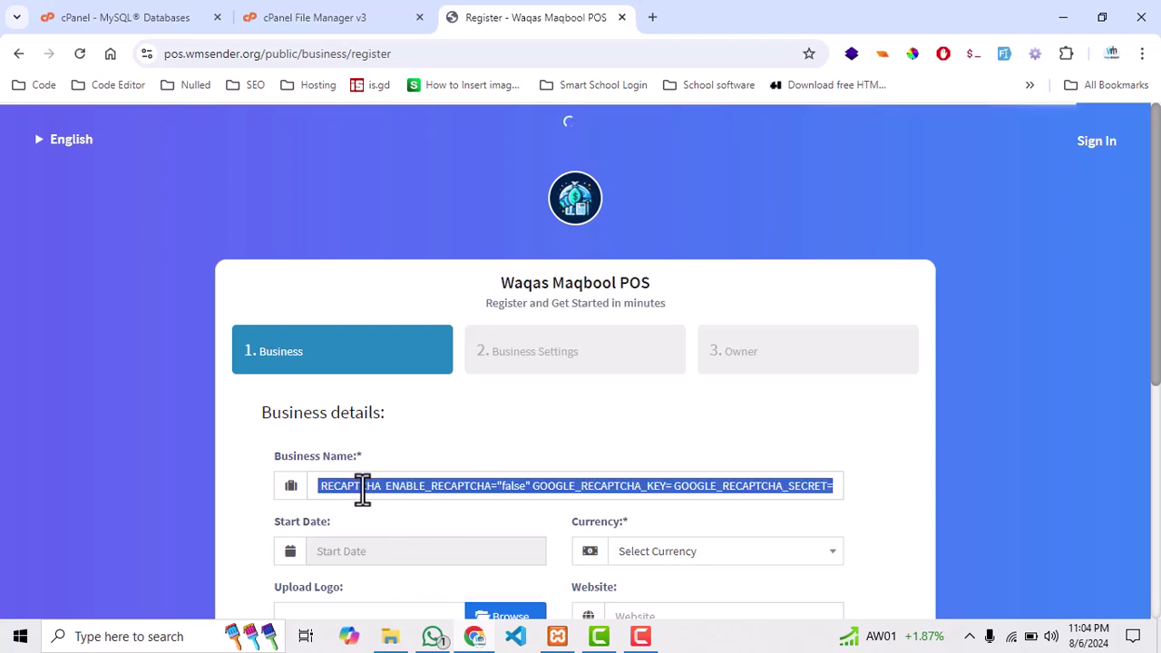
key("BackSpace")
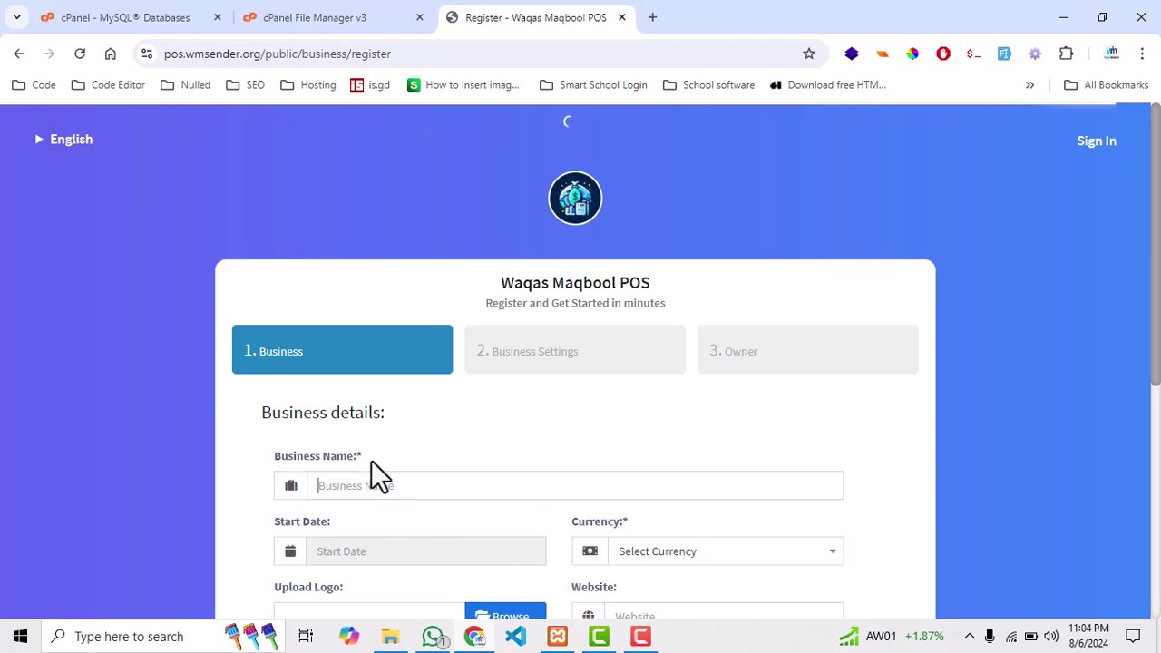
Autofill the Business details form with Fake Filler sample data and continue.
right_click(357, 492)
mouse_move(462, 453)
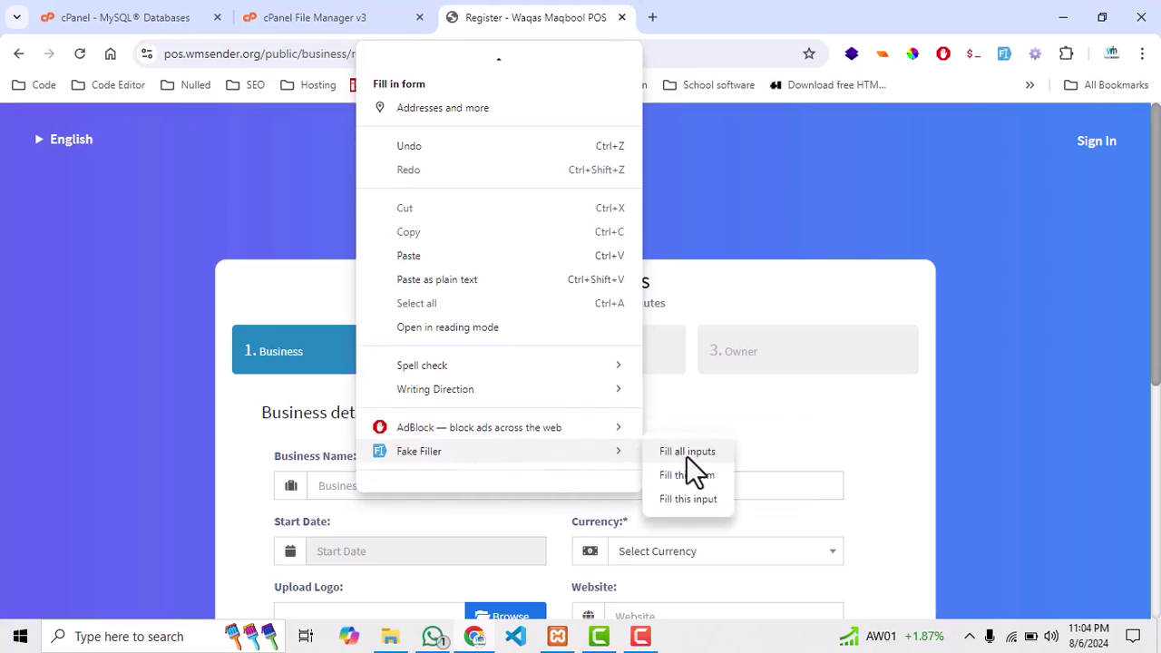
left_click(682, 478)
scroll(324, 354, "down", 5)
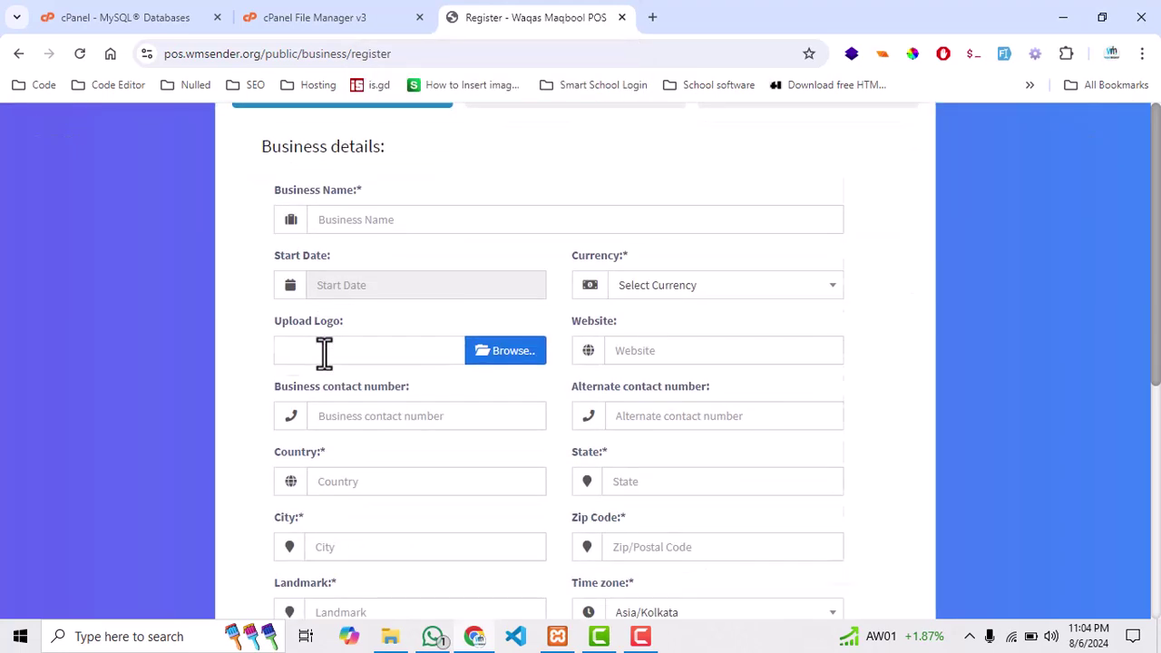
scroll(332, 299, "up", 2)
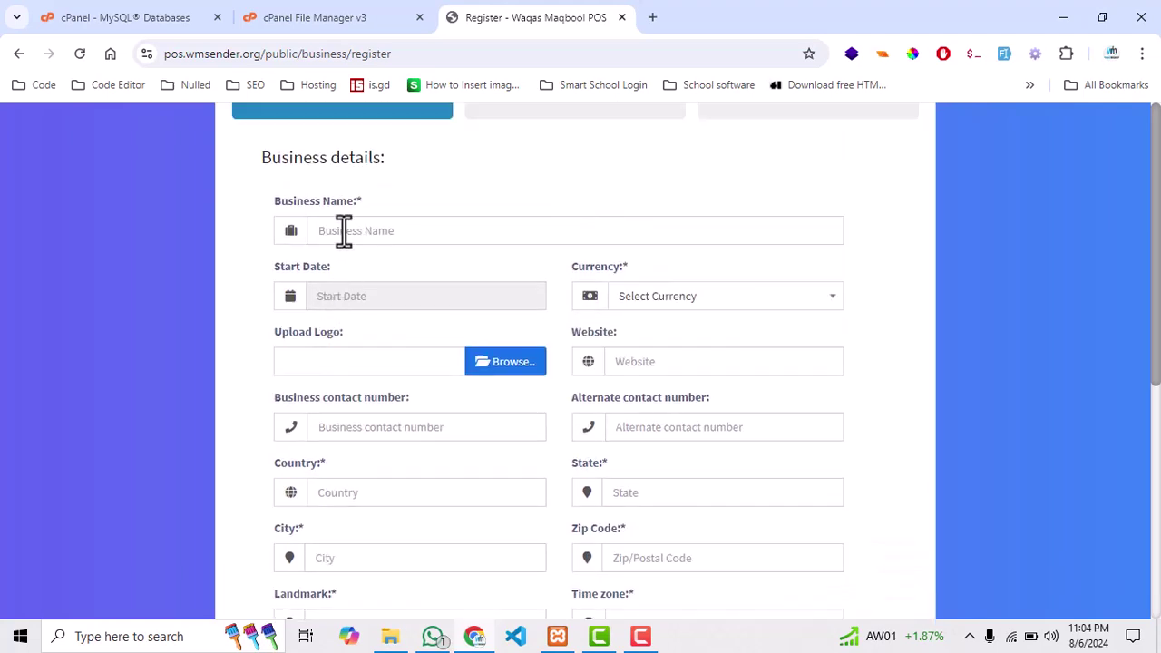
key("alt+shift+f")
scroll(343, 260, "down", 1)
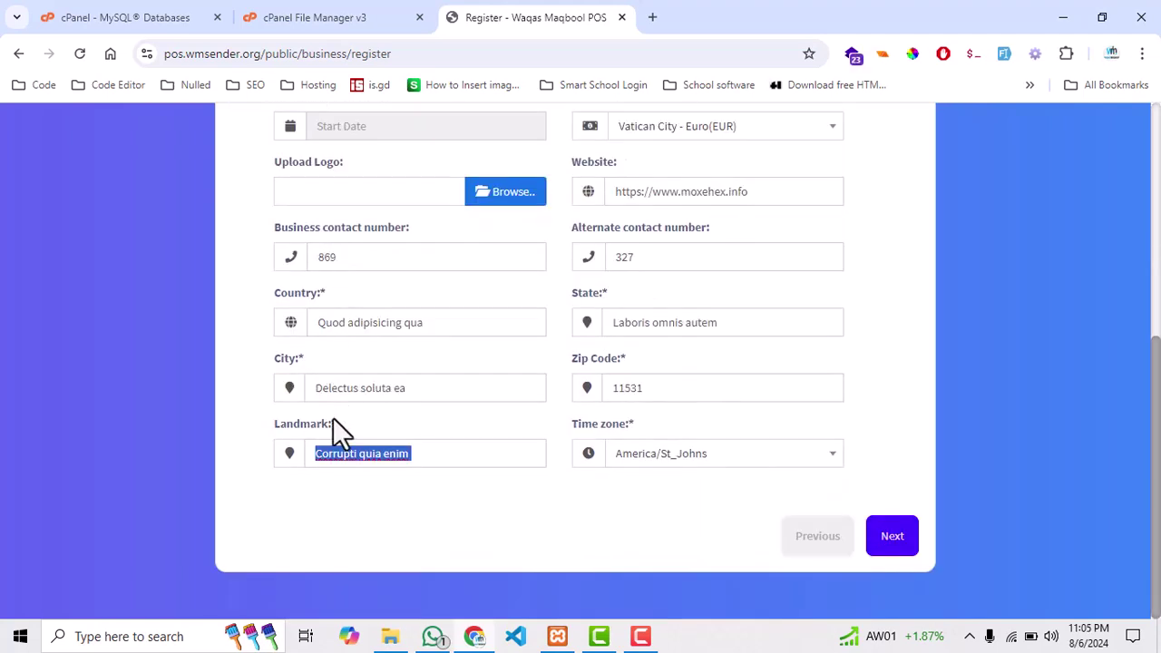
scroll(695, 480, "up", 1)
scroll(806, 536, "down", 1)
left_click(892, 536)
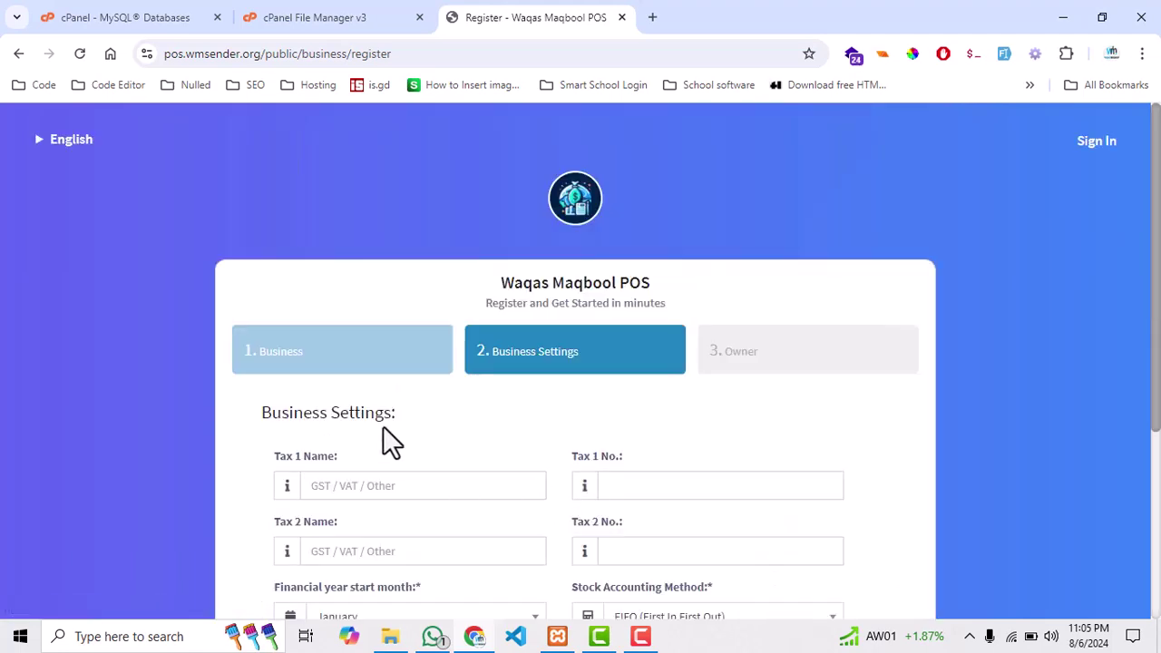
Autofill Business Settings with sample data: tax entries, January, LIFO stock accounting.
scroll(384, 441, "down", 2)
right_click(340, 316)
scroll(445, 245, "down", 3)
mouse_move(526, 263)
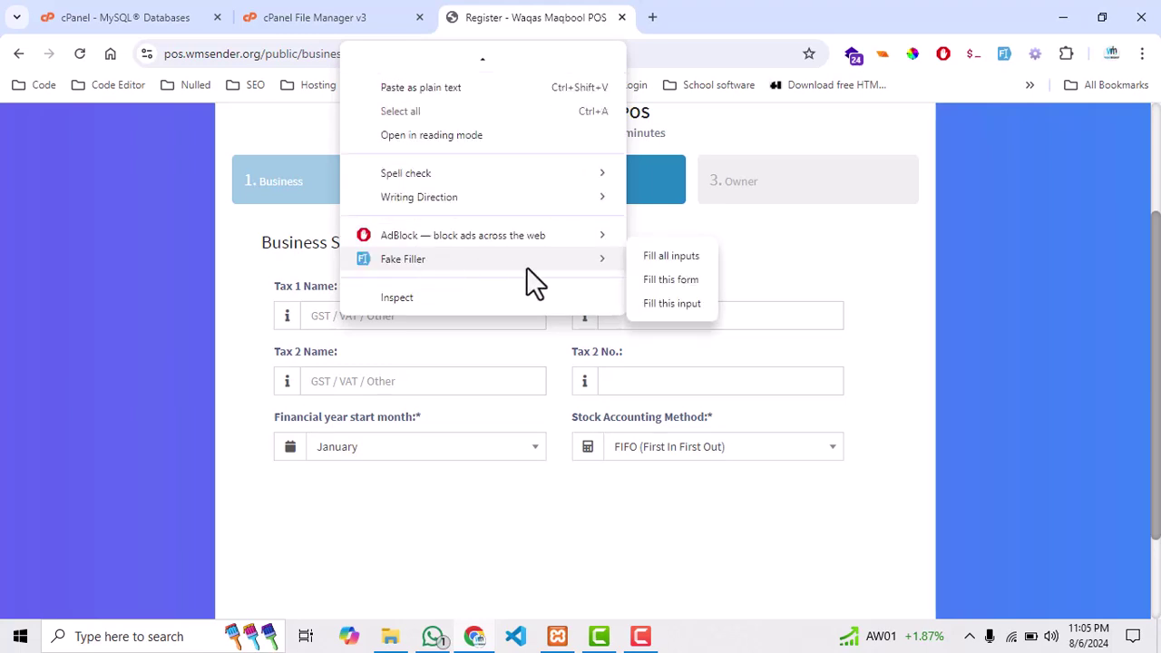
left_click(689, 259)
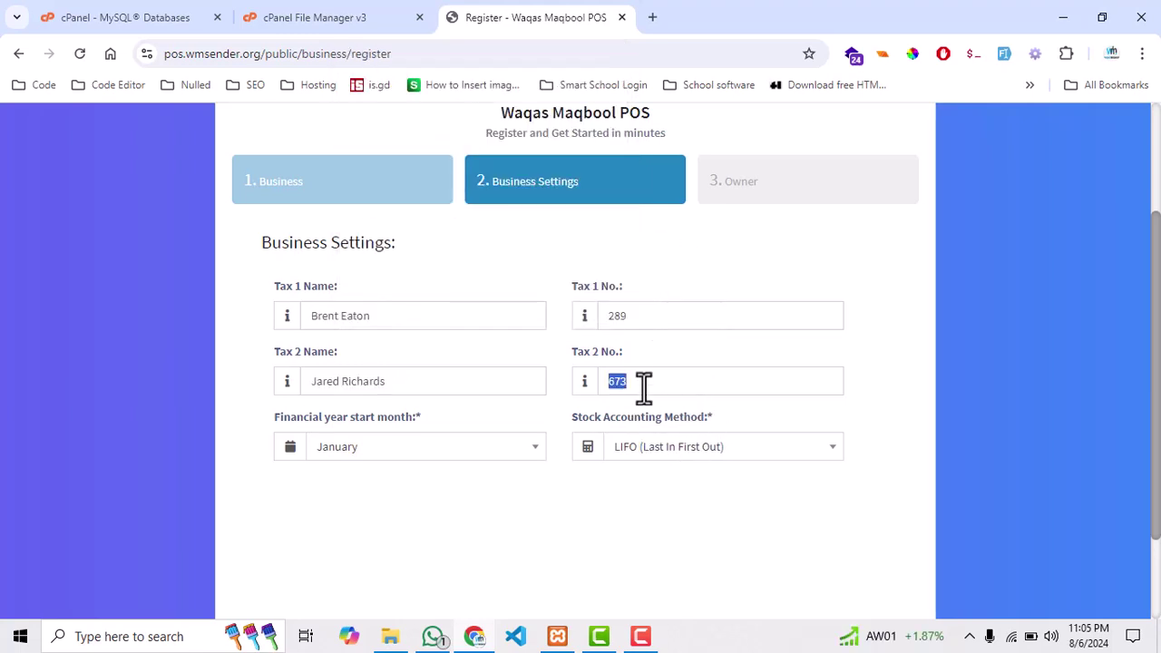
scroll(645, 390, "down", 2)
Continue to the Owner step and autofill it with Fake Filler sample data.
left_click(870, 536)
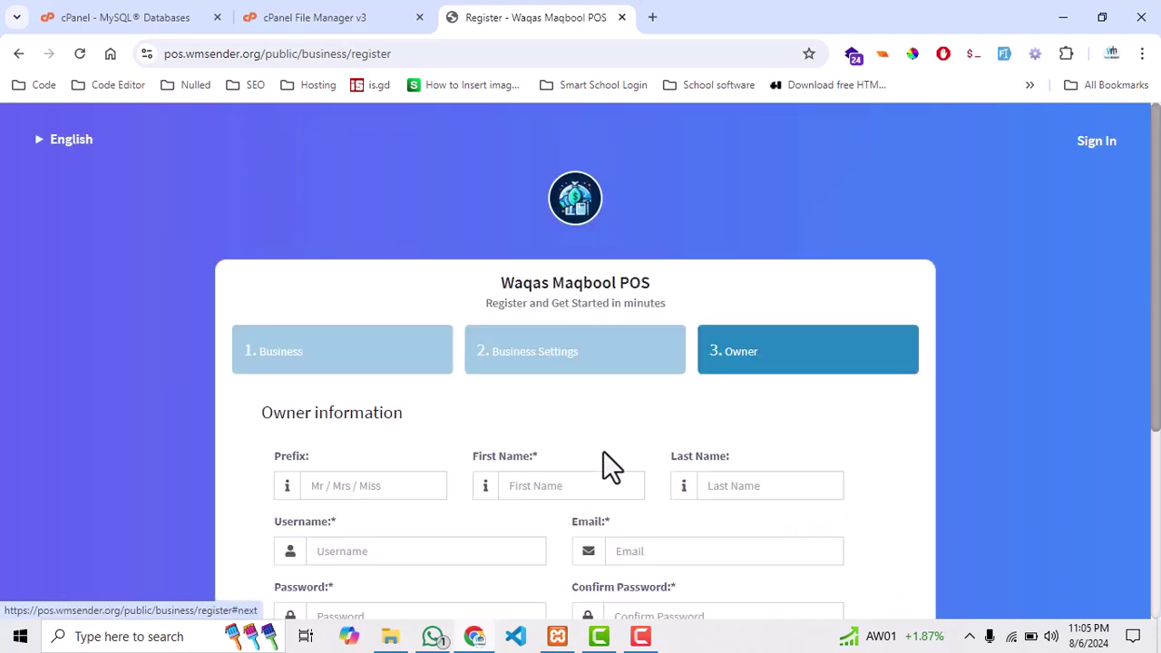
scroll(499, 399, "down", 3)
scroll(453, 349, "down", 1)
right_click(346, 234)
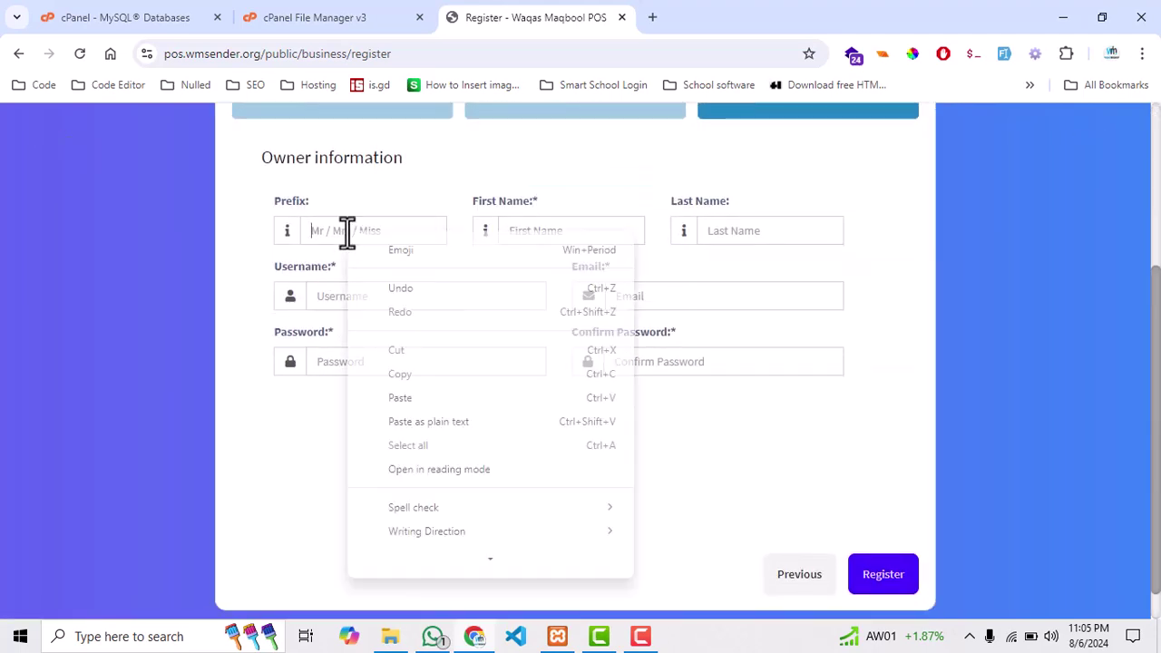
scroll(478, 454, "down", 1)
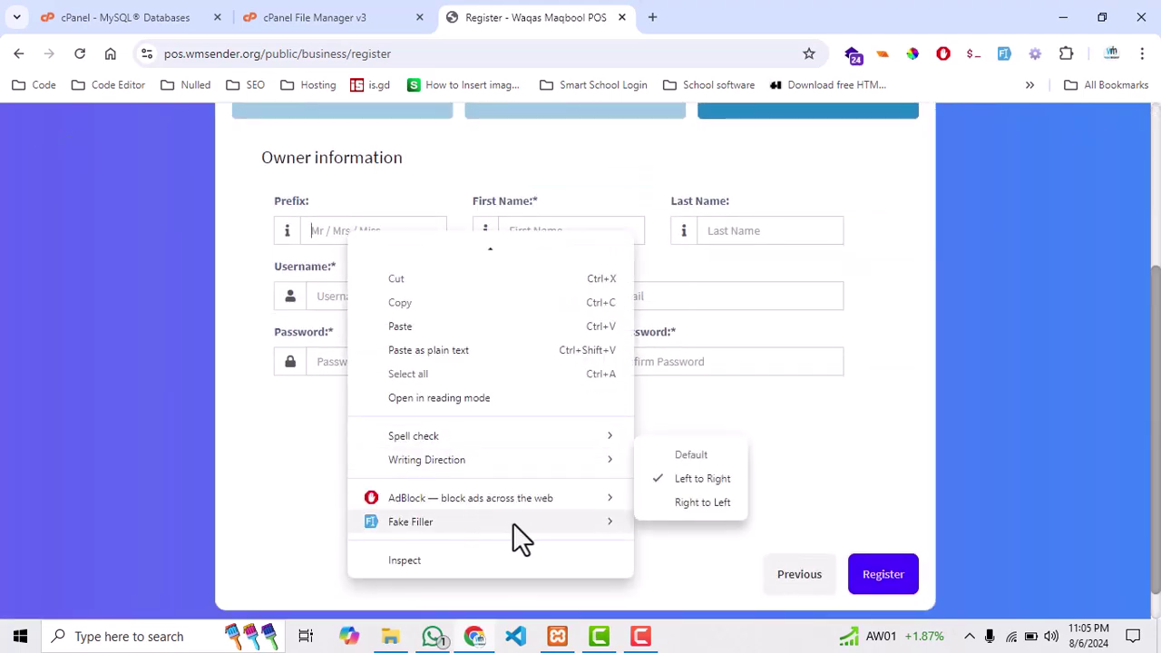
mouse_move(589, 520)
left_click(680, 543)
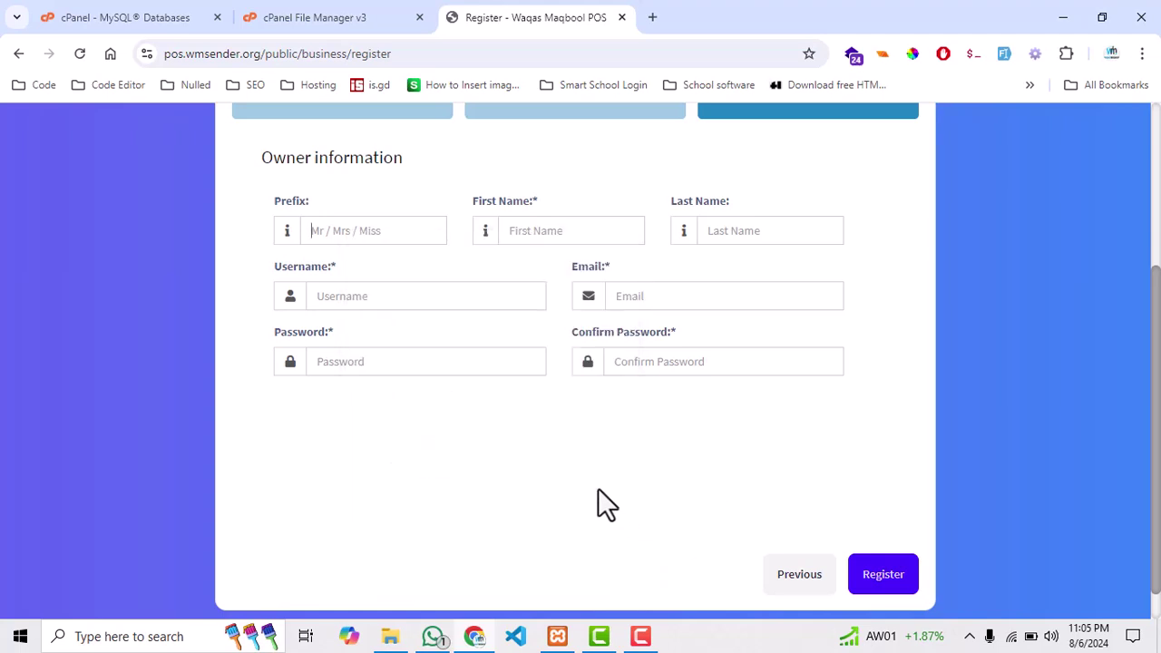
Replace the generated username with the owner's username and fill name and e-mail from saved details.
double_click(332, 297)
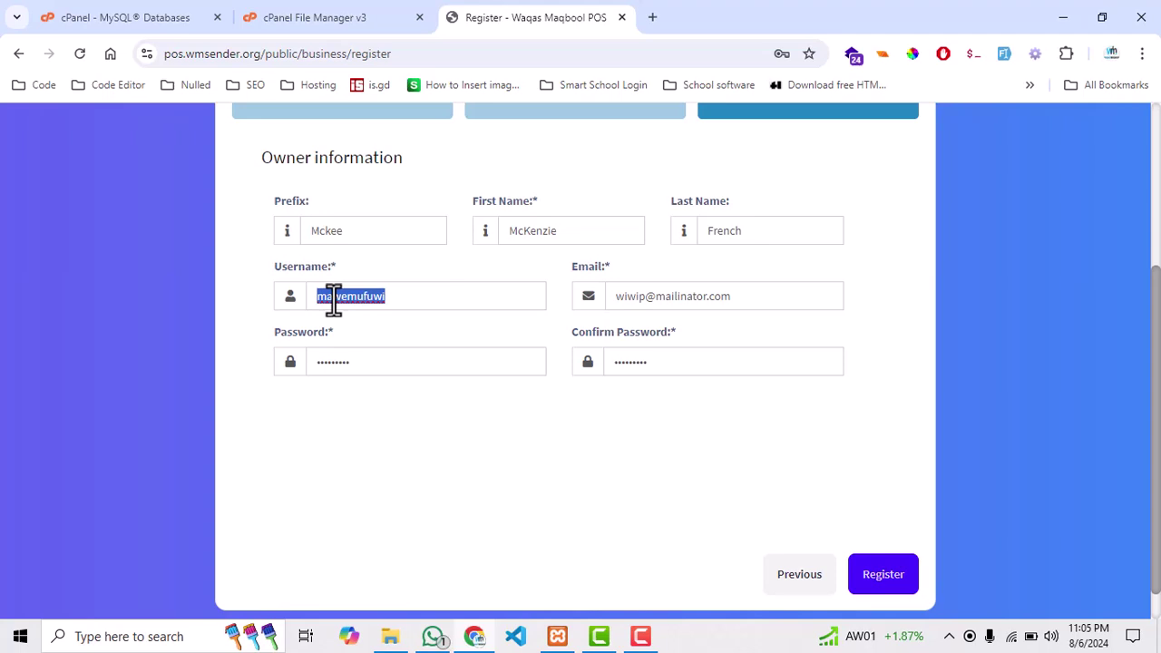
type("e")
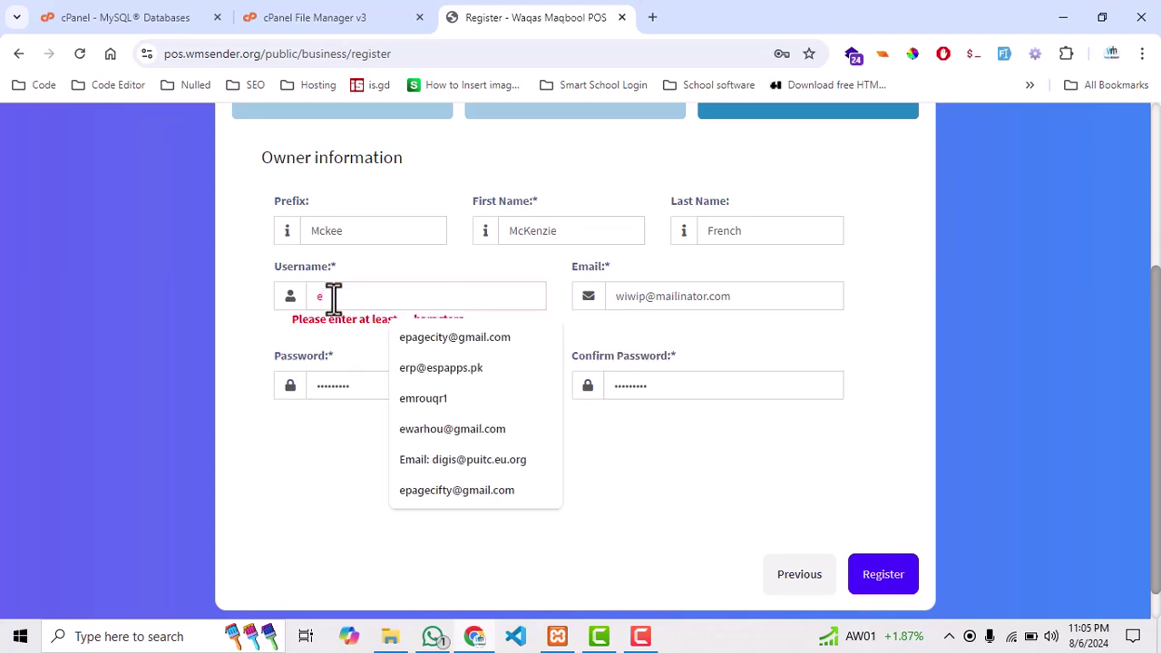
key("BackSpace")
type("we")
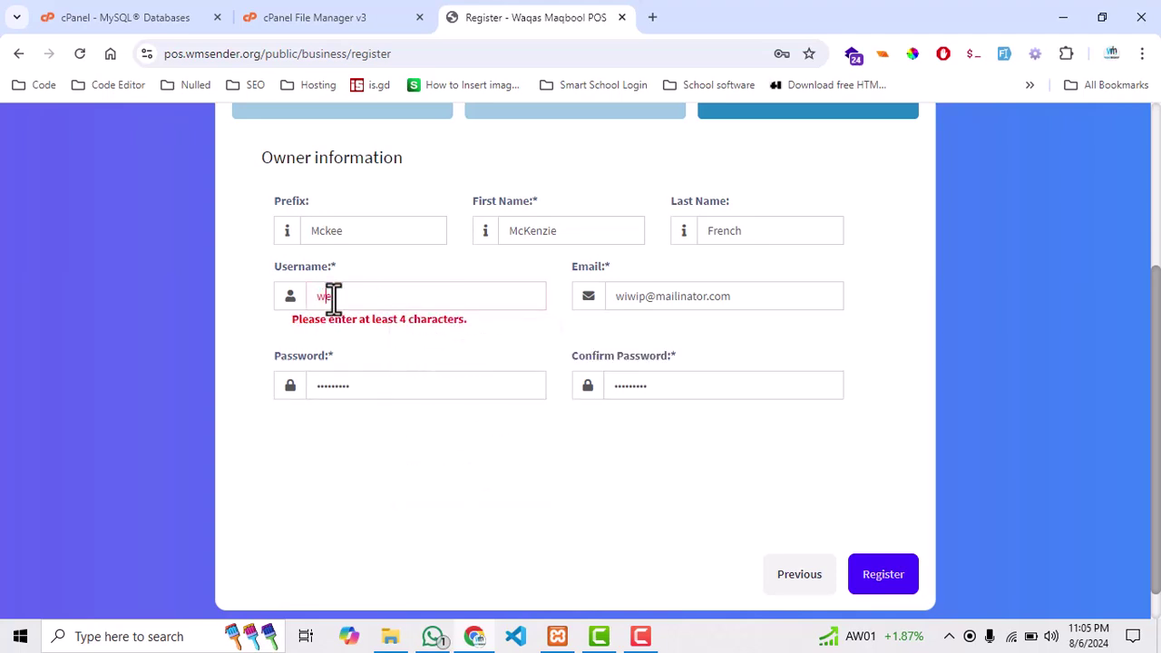
type("qaska")
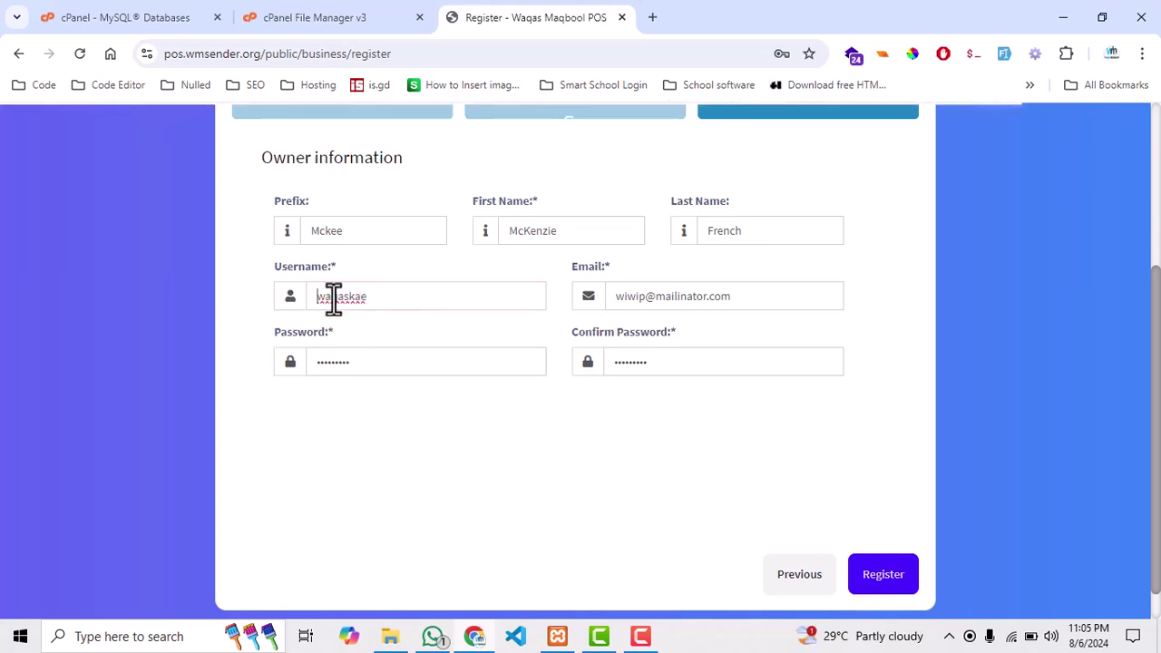
double_click(366, 308)
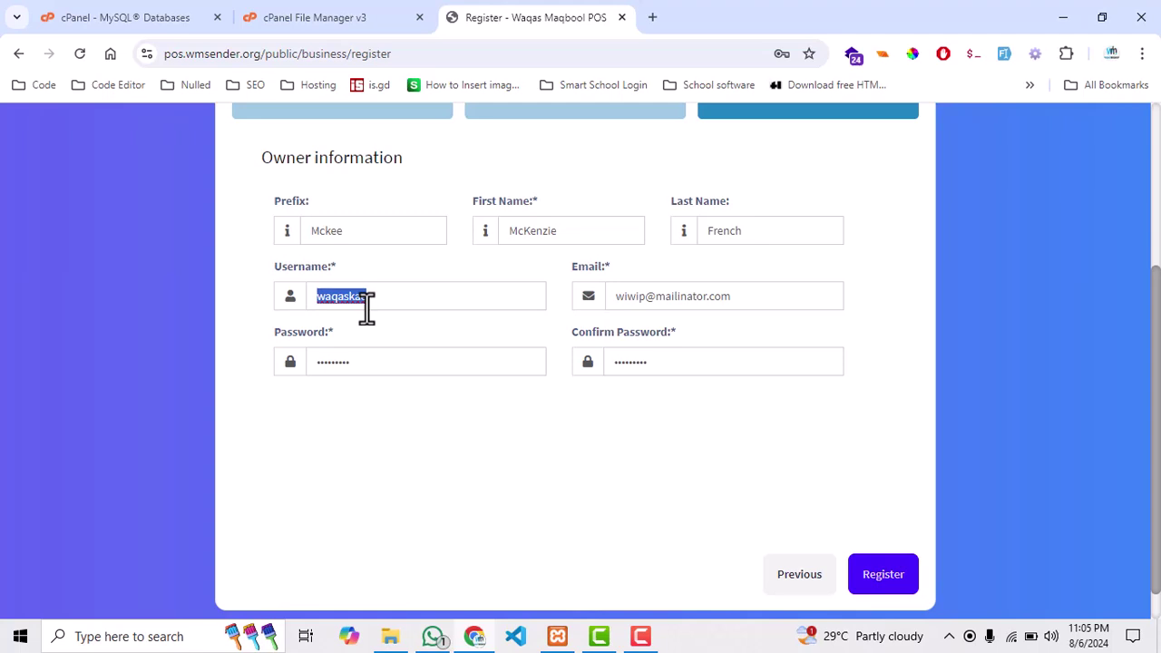
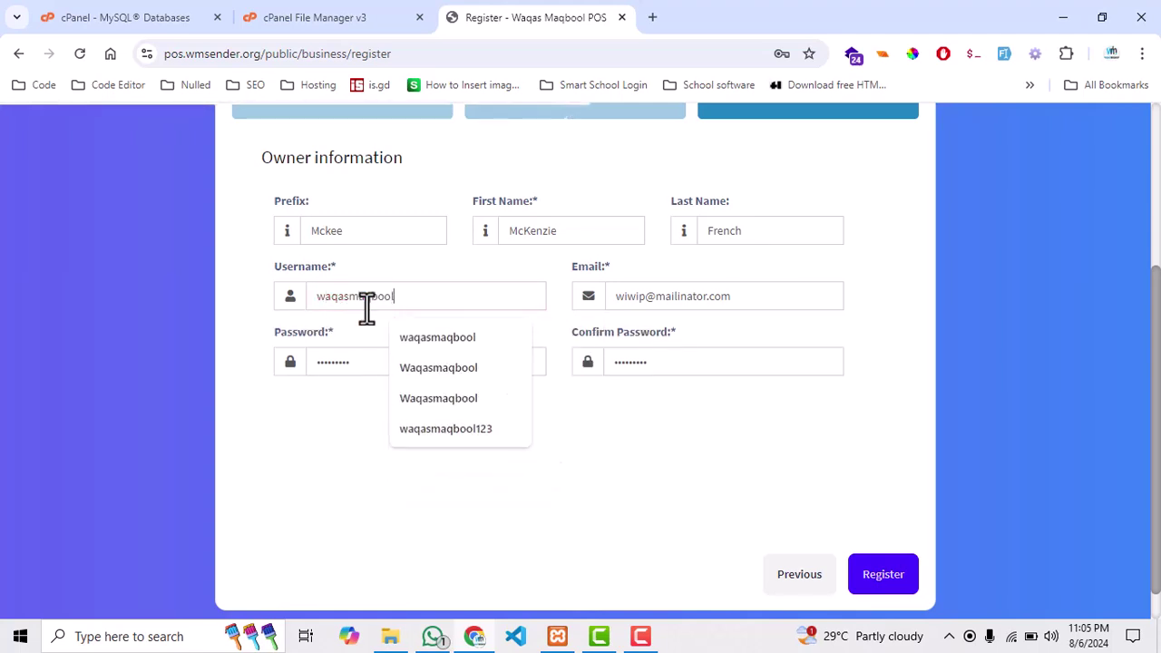
key("Tab")
type("waqas")
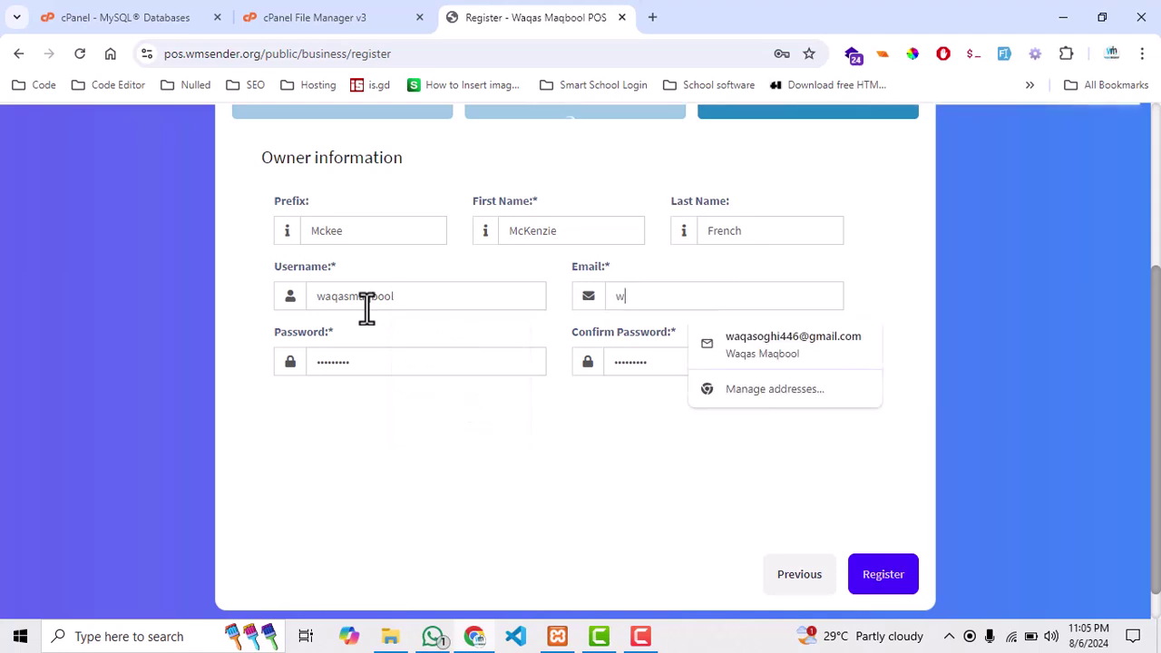
left_click(771, 354)
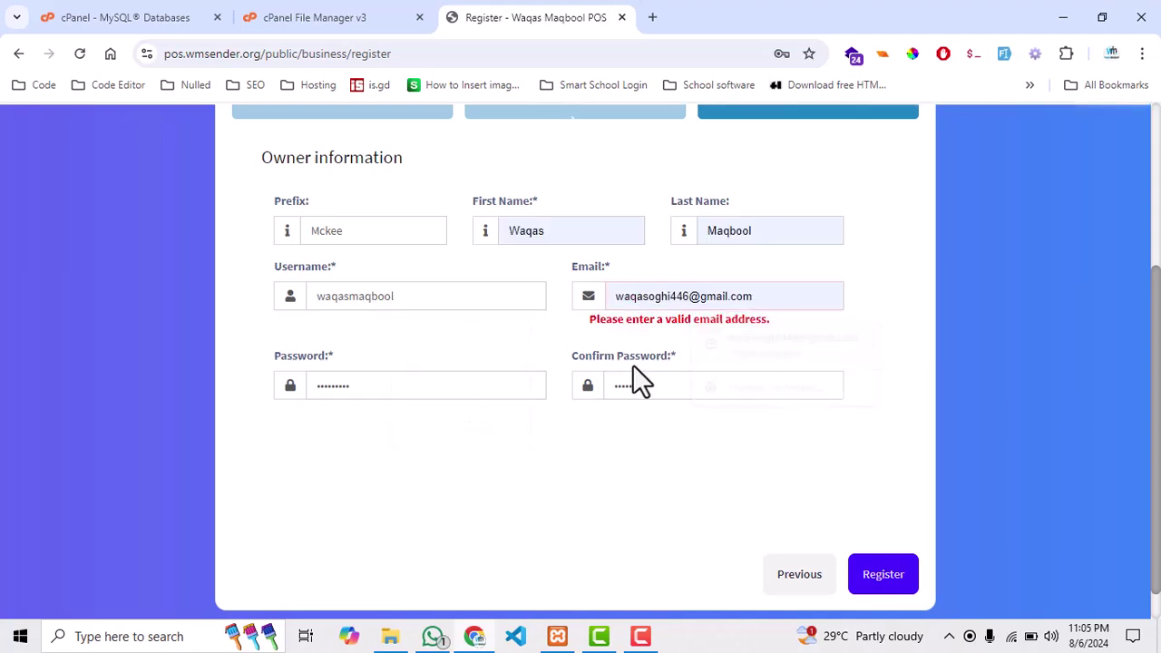
Set matching owner password and confirmation, then submit the registration.
double_click(413, 372)
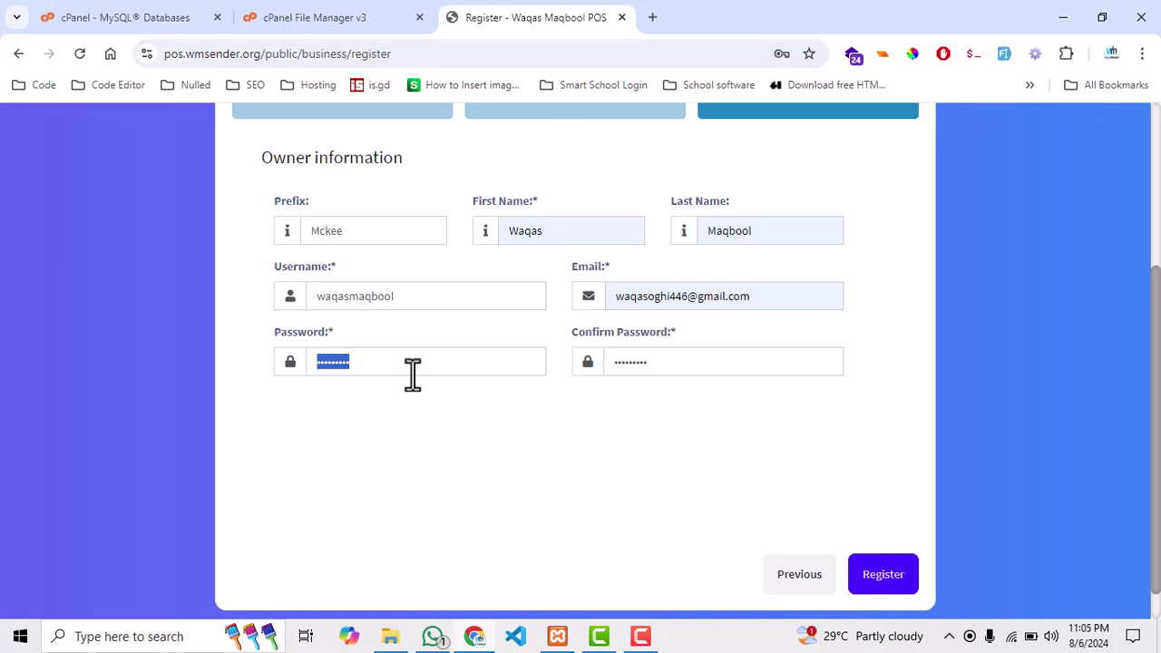
left_click(412, 372)
key("Tab")
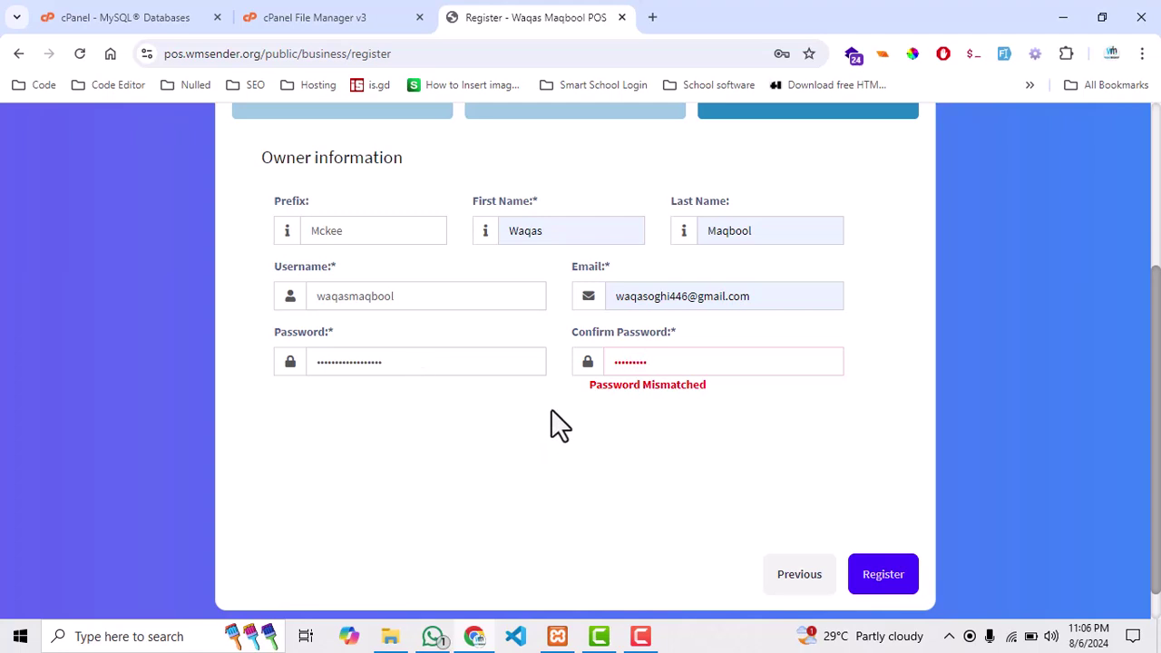
double_click(464, 357)
left_click(886, 585)
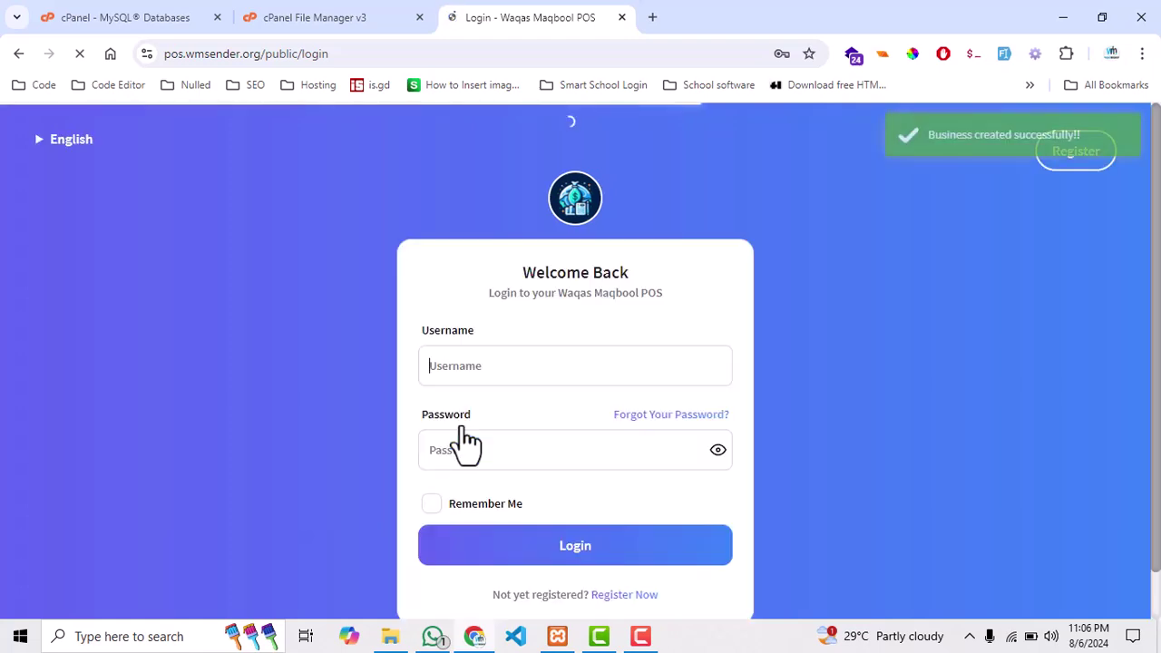
Save the browser login, sign in with the owner's username and password, and end the tour.
left_click(717, 314)
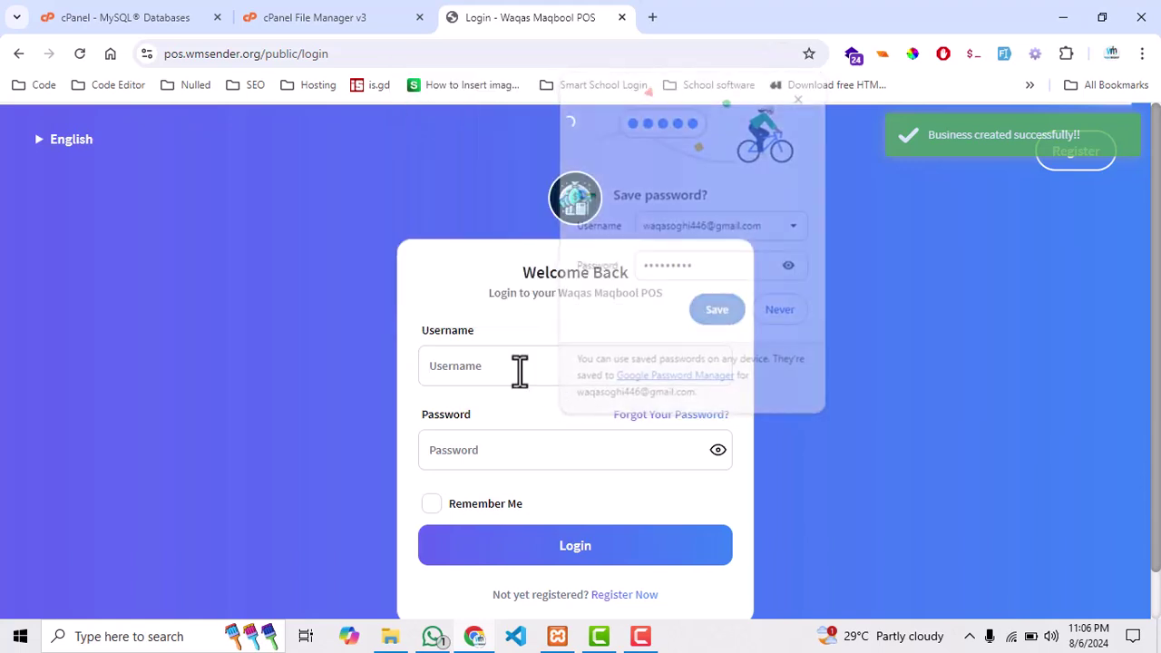
left_click(492, 367)
type("waq")
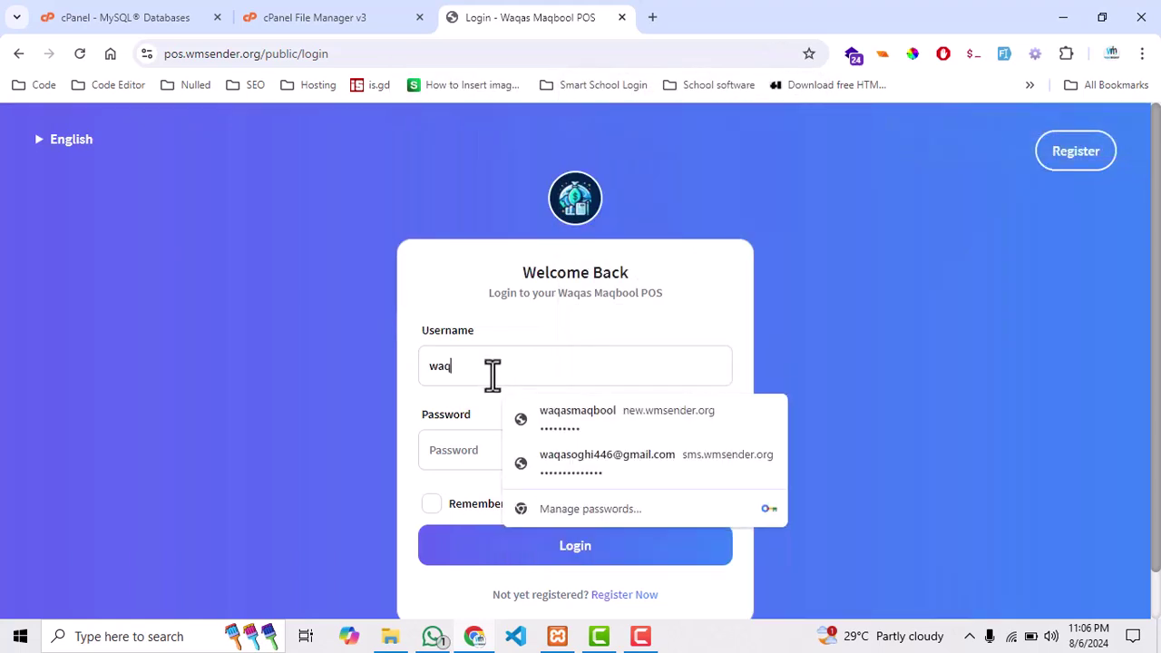
left_click(510, 419)
key("ctrl+a")
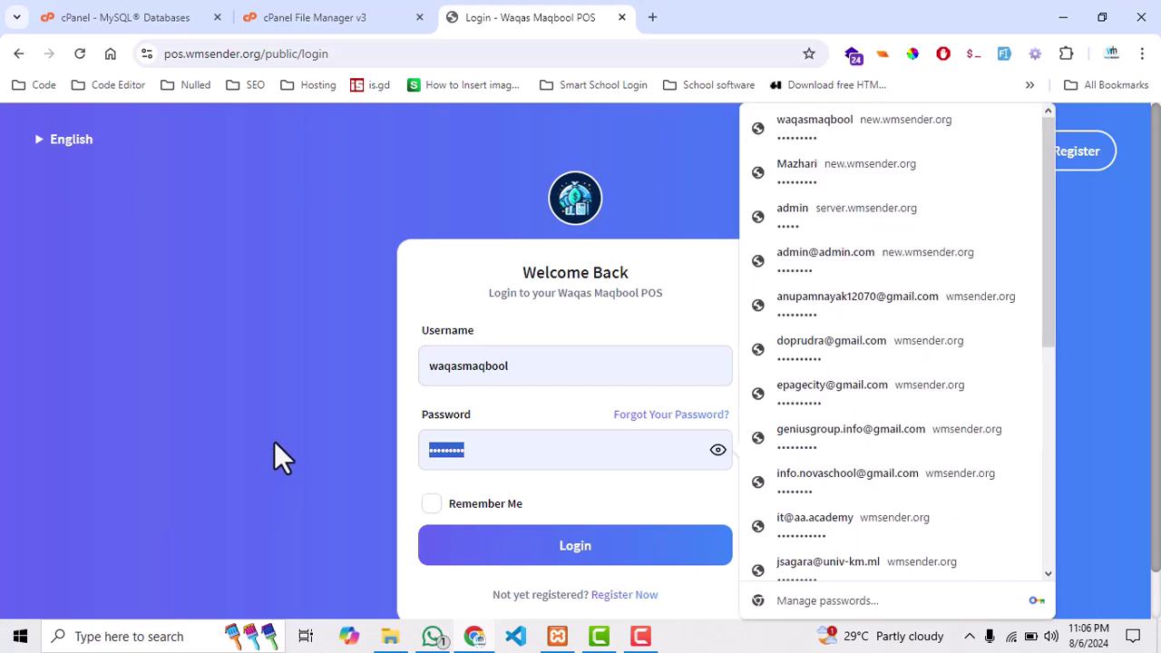
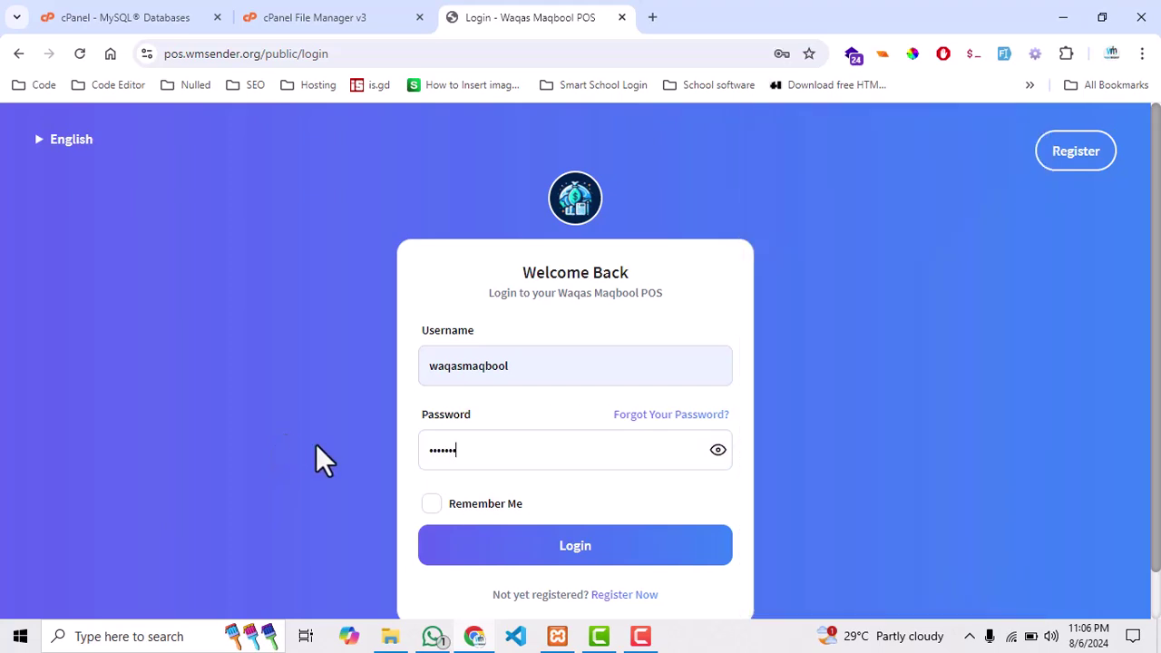
left_click(524, 560)
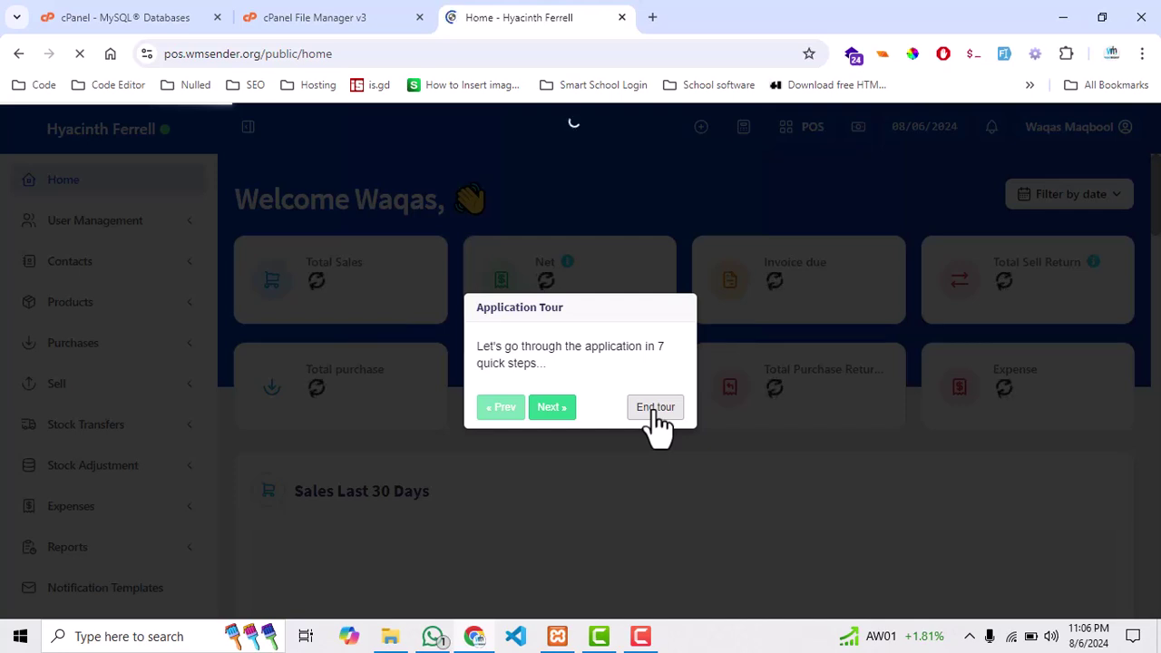
left_click(651, 412)
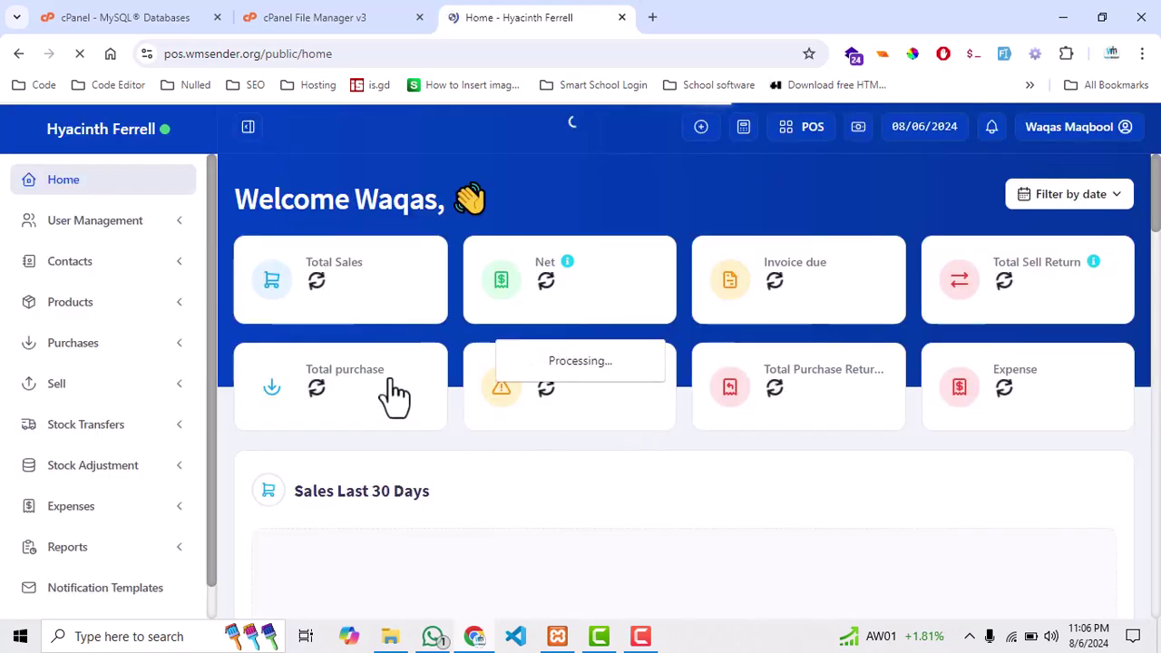